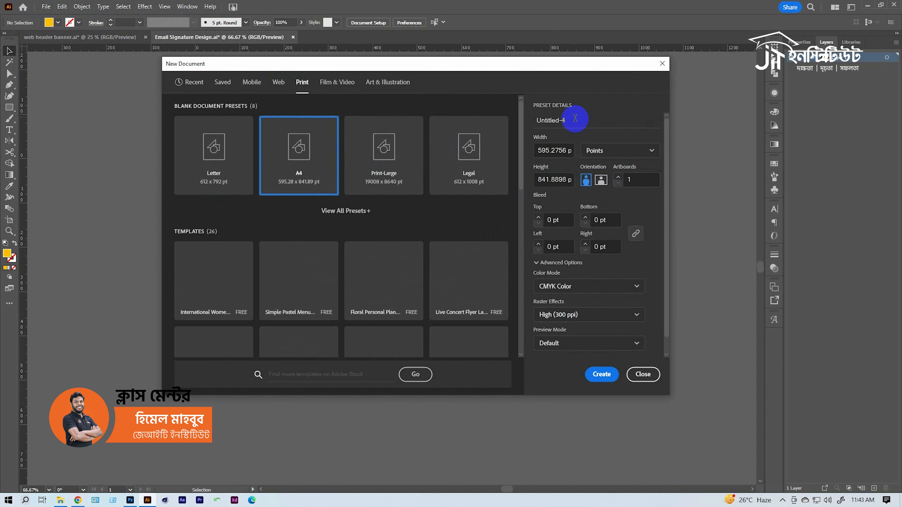
Create an A4 document named "Alloz typography" with RGB Color mode and Screen (72 ppi) raster effects.
{"action": "left_click", "coordinate": [586, 315]}
{"action": "left_click", "coordinate": [571, 365]}
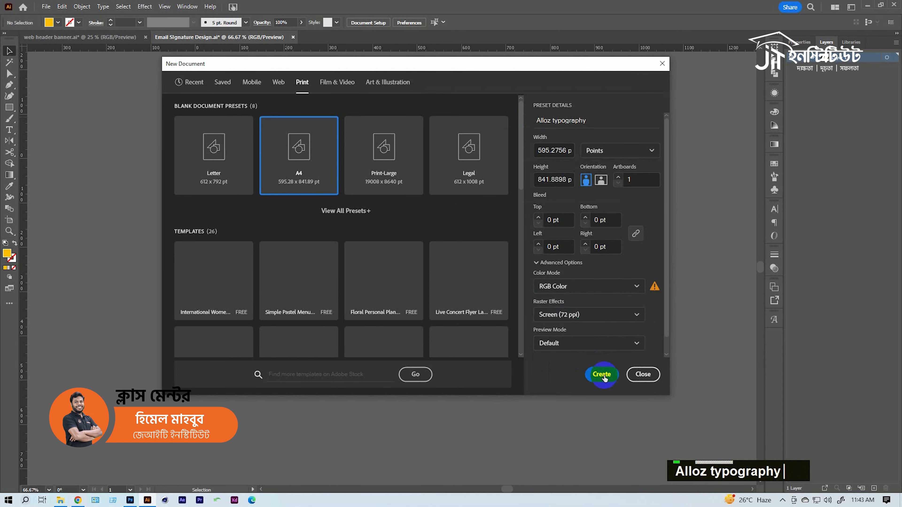
{"action": "left_click", "coordinate": [602, 374]}
Paste the copied Alooz chips packet image and place it beside the artboard, on its left.
{"action": "key", "text": "ctrl+v"}
{"action": "left_click", "coordinate": [403, 294], "text": "ctrl+alt"}
{"action": "left_click_drag", "start_coordinate": [403, 294], "coordinate": [239, 239]}
{"action": "left_click", "coordinate": [429, 274]}
Add the point text "Alooz" near the middle of the artboard.
{"action": "key", "text": "t"}
{"action": "left_click", "coordinate": [430, 261]}
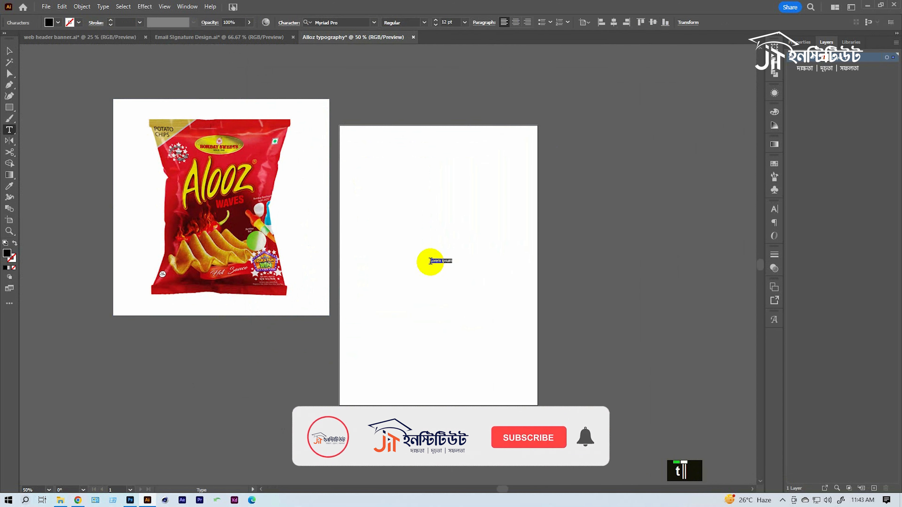
{"action": "type", "text": "Aloo"}
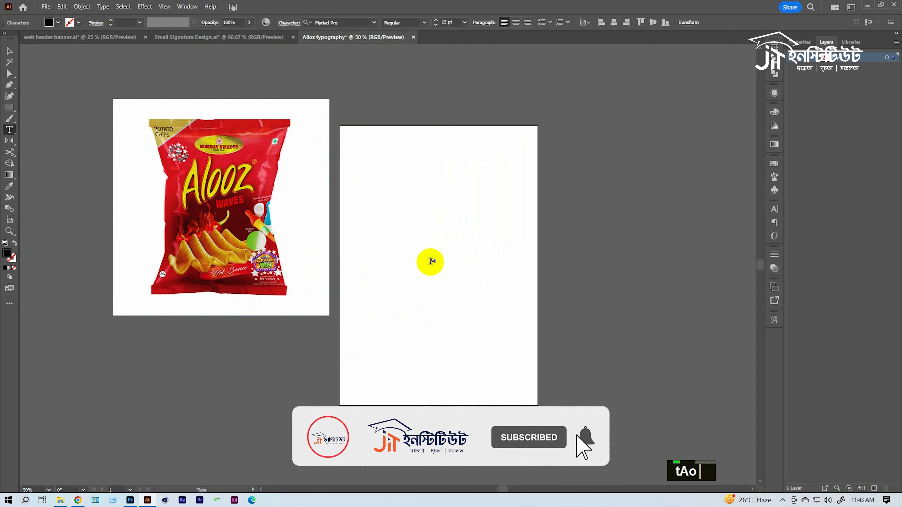
{"action": "type", "text": "z"}
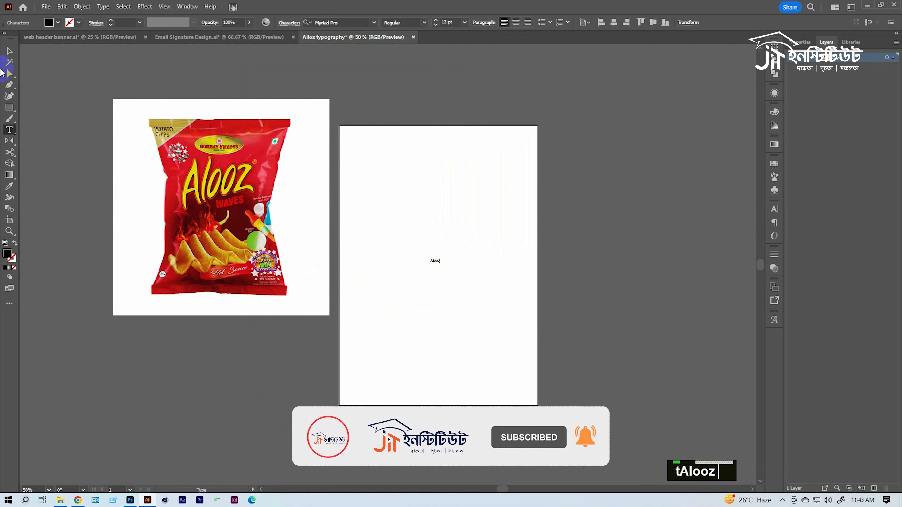
Enlarge the Alooz text to about 191 pt and place a duplicate outside the artboard's upper right.
{"action": "left_click", "coordinate": [17, 53]}
{"action": "left_click_drag", "start_coordinate": [437, 265], "coordinate": [443, 327]}
{"action": "left_click_drag", "start_coordinate": [455, 289], "coordinate": [654, 105]}
{"action": "left_click", "coordinate": [489, 276]}
{"action": "left_click_drag", "start_coordinate": [458, 310], "coordinate": [395, 336]}
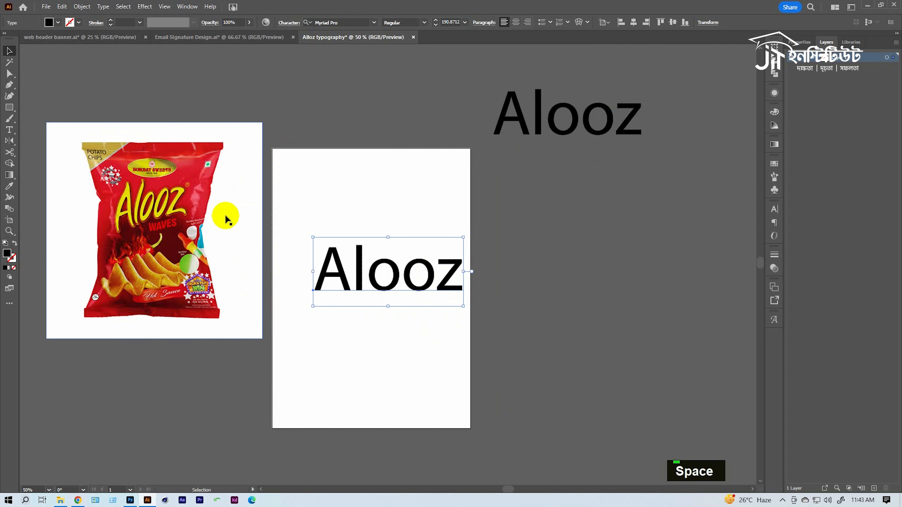
Shift the artboard's Alooz text to the left edge and move the spare copy farther right of the artboard.
{"action": "key", "text": "space"}
{"action": "left_click_drag", "start_coordinate": [508, 205], "coordinate": [400, 199]}
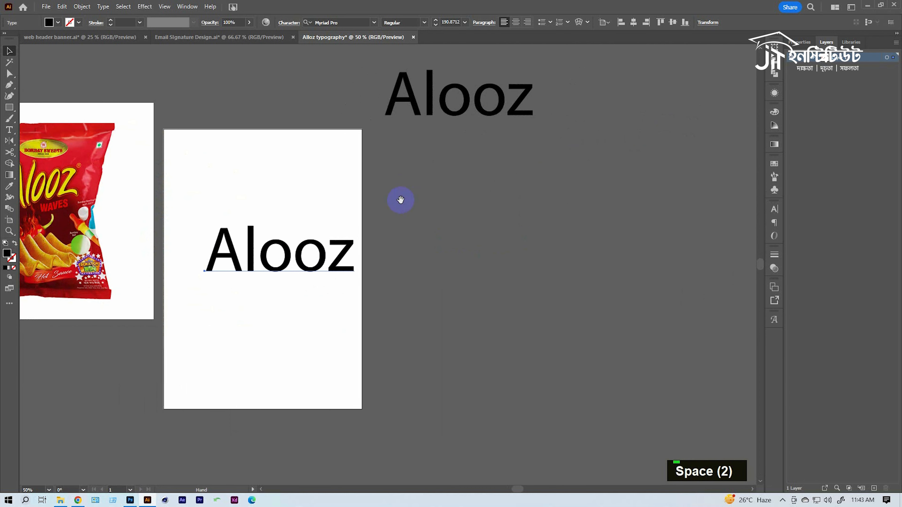
{"action": "key", "text": "space"}
{"action": "left_click_drag", "start_coordinate": [311, 273], "coordinate": [235, 261]}
{"action": "key", "text": "space"}
{"action": "left_click_drag", "start_coordinate": [381, 210], "coordinate": [424, 245]}
{"action": "left_click_drag", "start_coordinate": [408, 112], "coordinate": [572, 114]}
{"action": "left_click", "coordinate": [309, 278]}
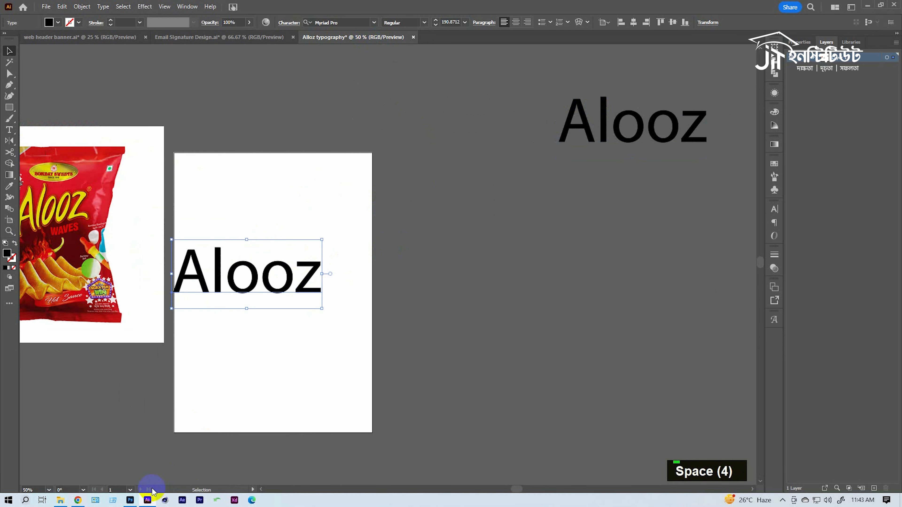
Switch to the browser and download the Advertising Script font from the calligraphy fonts page of 1001fonts.com.
{"action": "left_click", "coordinate": [82, 500]}
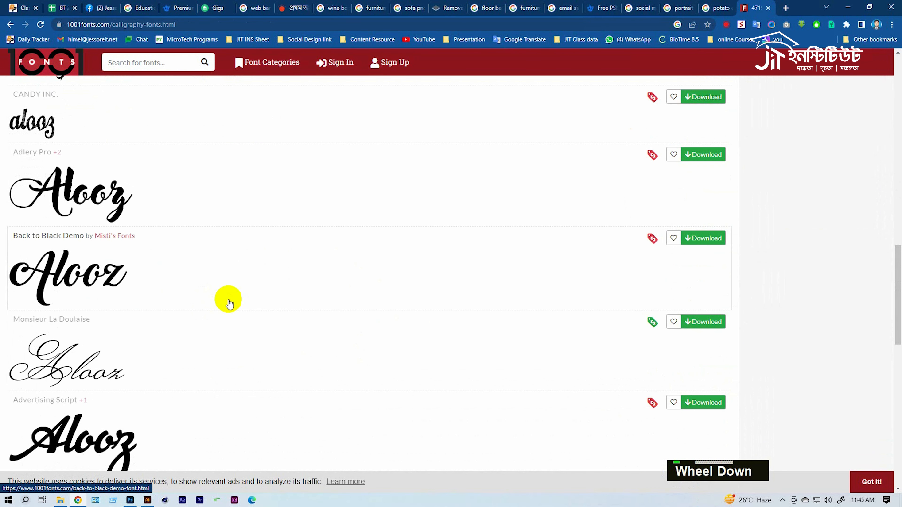
{"action": "scroll", "coordinate": [229, 304], "scroll_direction": "down", "scroll_amount": 5}
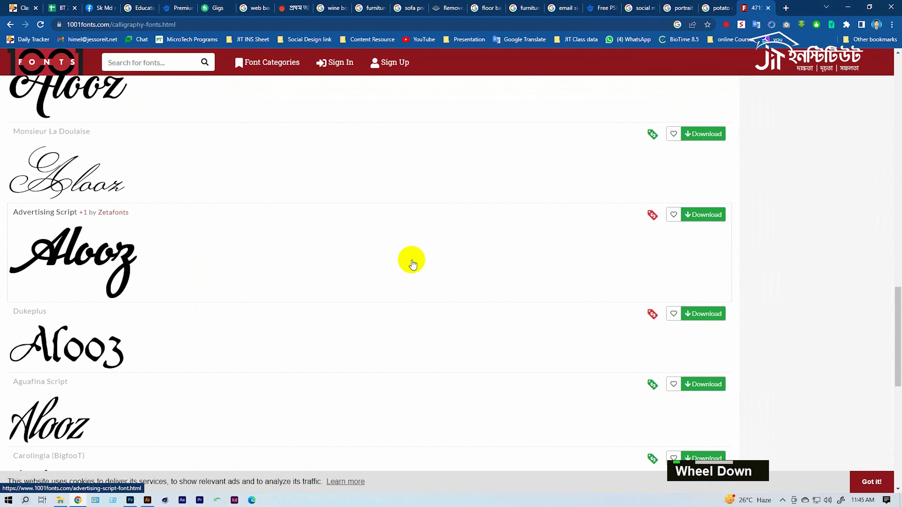
{"action": "left_click", "coordinate": [702, 216]}
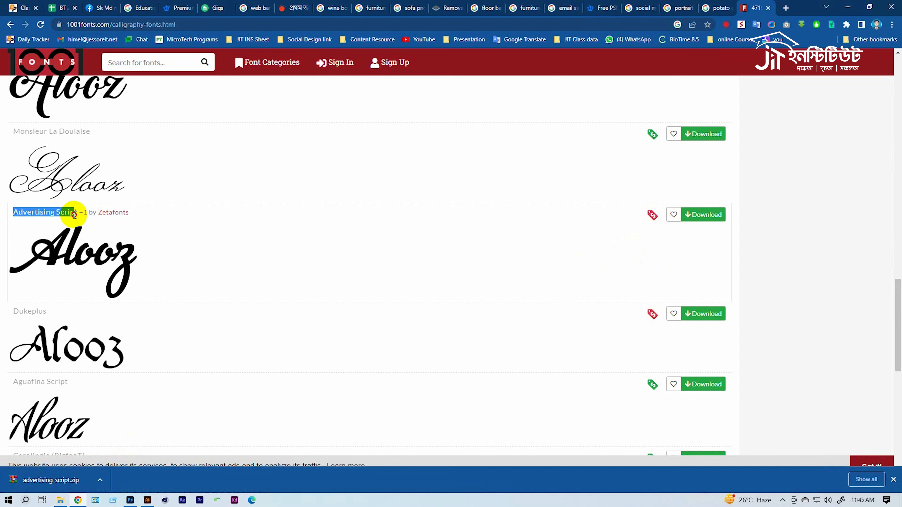
Install the Bold and Monoline fonts from the downloaded advertising-script.zip and close the font preview.
{"action": "double_click", "coordinate": [221, 179]}
{"action": "left_click", "coordinate": [54, 37]}
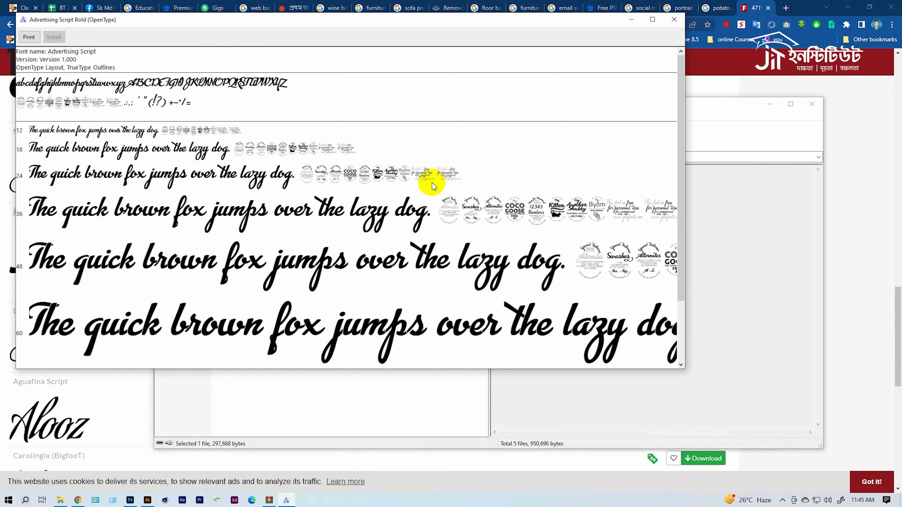
{"action": "left_click", "coordinate": [673, 19]}
{"action": "double_click", "coordinate": [177, 217]}
{"action": "left_click", "coordinate": [66, 49]}
{"action": "key", "text": "alt+F4"}
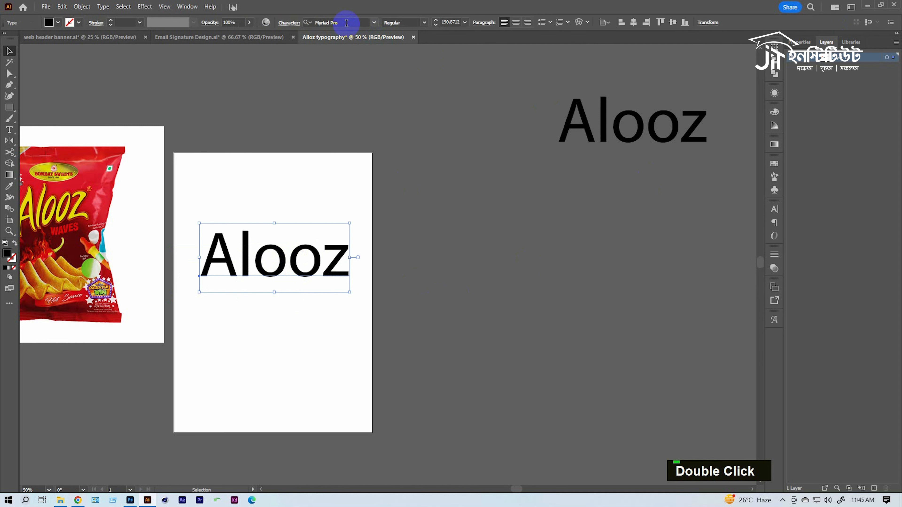
Apply the Advertising Script Bold font to the Alooz text on the artboard.
{"action": "type", "text": "Advertising Script"}
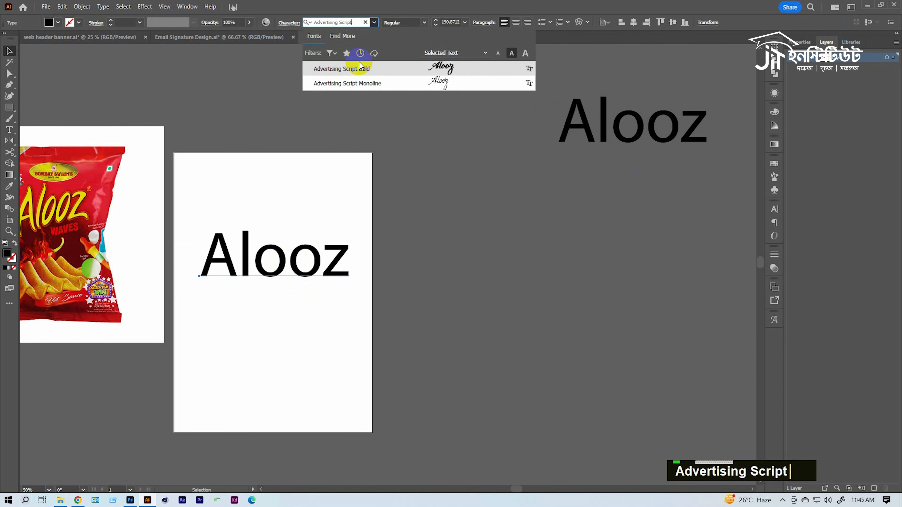
{"action": "left_click", "coordinate": [370, 70]}
{"action": "left_click", "coordinate": [335, 191]}
{"action": "left_click_drag", "start_coordinate": [321, 190], "coordinate": [384, 187]}
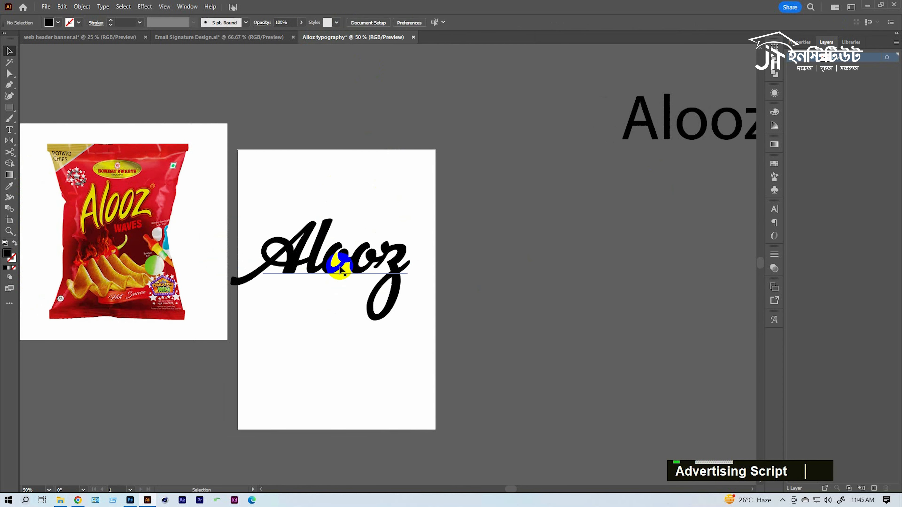
Place a spare copy of the script text right of the artboard and scale the artboard text to about 150 pt.
{"action": "left_click", "coordinate": [374, 279]}
{"action": "left_click_drag", "start_coordinate": [368, 260], "coordinate": [712, 279], "text": "alt"}
{"action": "left_click", "coordinate": [404, 268]}
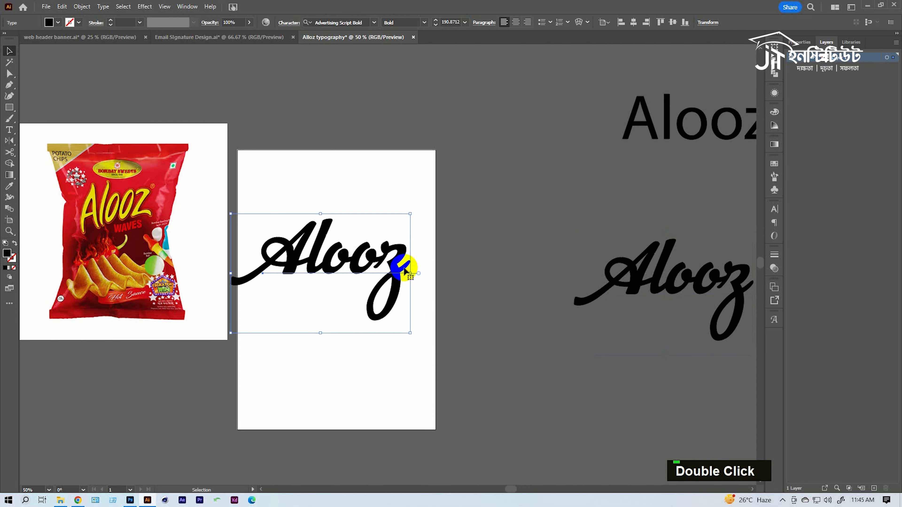
{"action": "left_click_drag", "start_coordinate": [410, 274], "coordinate": [391, 277]}
{"action": "left_click_drag", "start_coordinate": [326, 262], "coordinate": [352, 241]}
Convert the Alooz script text on the artboard to outlines.
{"action": "right_click", "coordinate": [351, 241]}
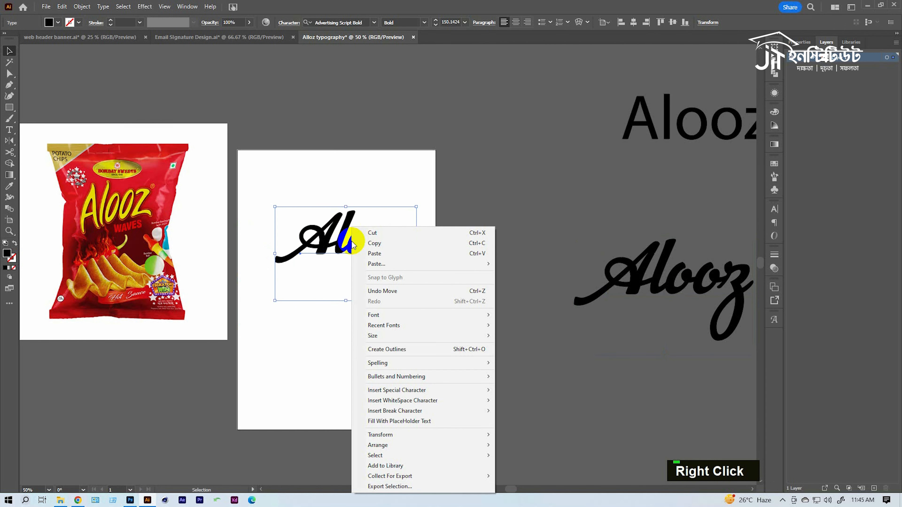
{"action": "left_click", "coordinate": [358, 348]}
{"action": "left_click", "coordinate": [349, 308]}
Unite the overlapping outlined Alooz letters into one compound shape with Pathfinder.
{"action": "key", "text": "ctrl+space"}
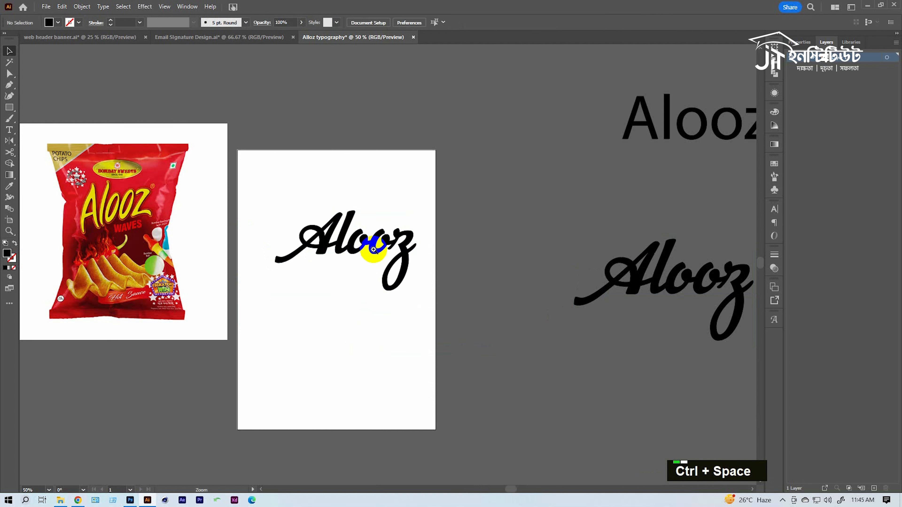
{"action": "left_click", "coordinate": [679, 273]}
{"action": "left_click", "coordinate": [402, 238], "text": "ctrl"}
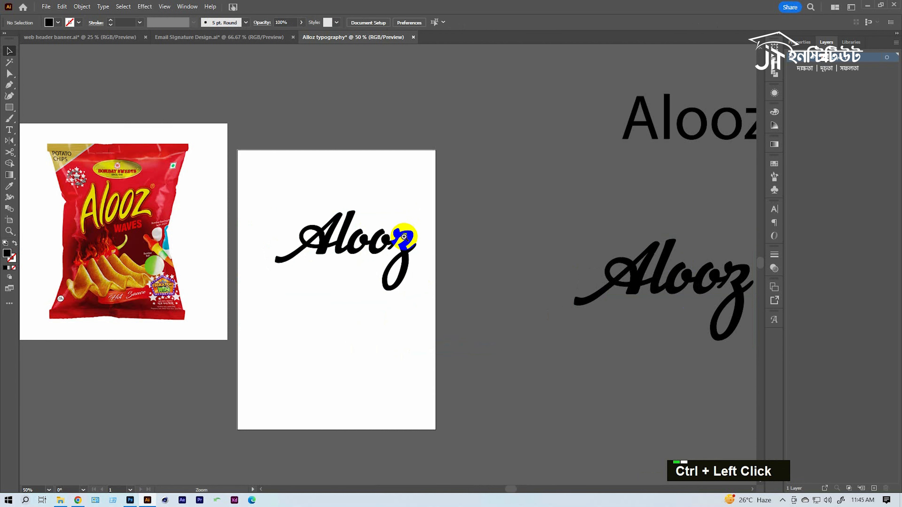
{"action": "left_click", "coordinate": [382, 262]}
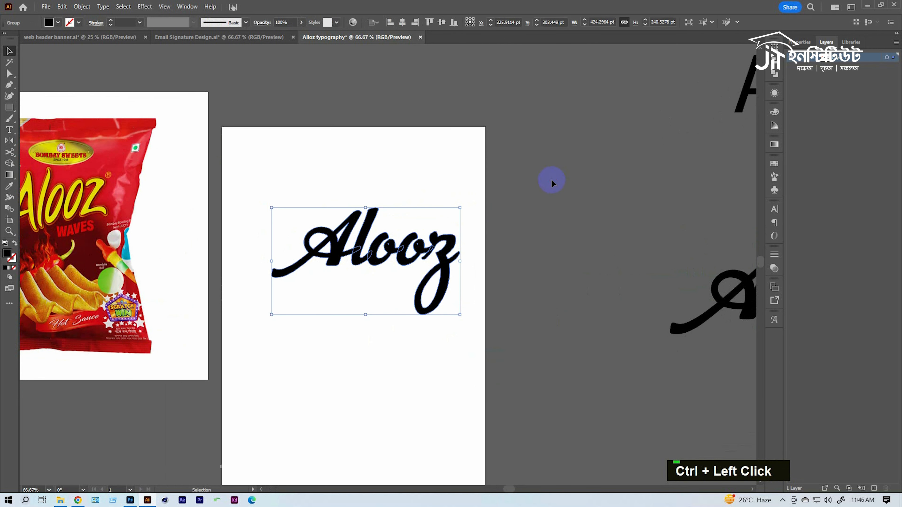
{"action": "left_click", "coordinate": [551, 179], "text": "ctrl"}
{"action": "left_click", "coordinate": [402, 265], "text": "ctrl"}
{"action": "left_click_drag", "start_coordinate": [376, 277], "coordinate": [451, 288]}
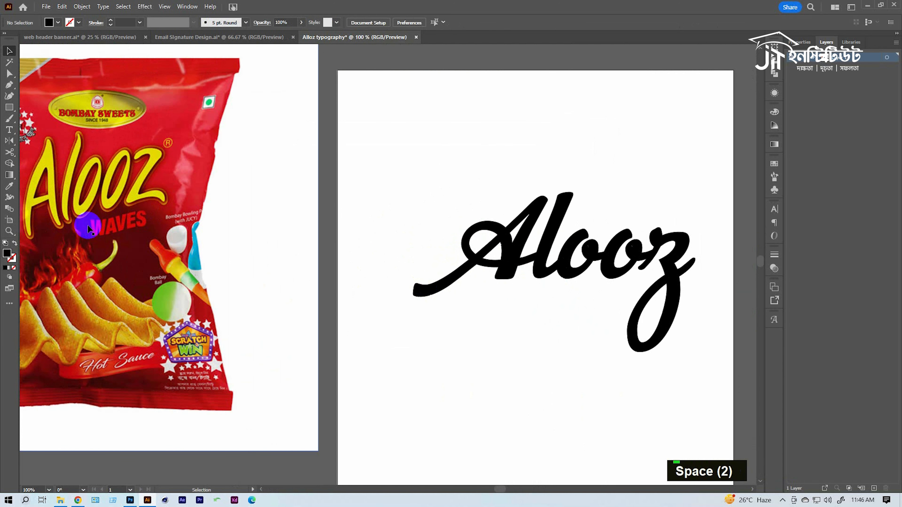
{"action": "left_click_drag", "start_coordinate": [550, 195], "coordinate": [411, 178]}
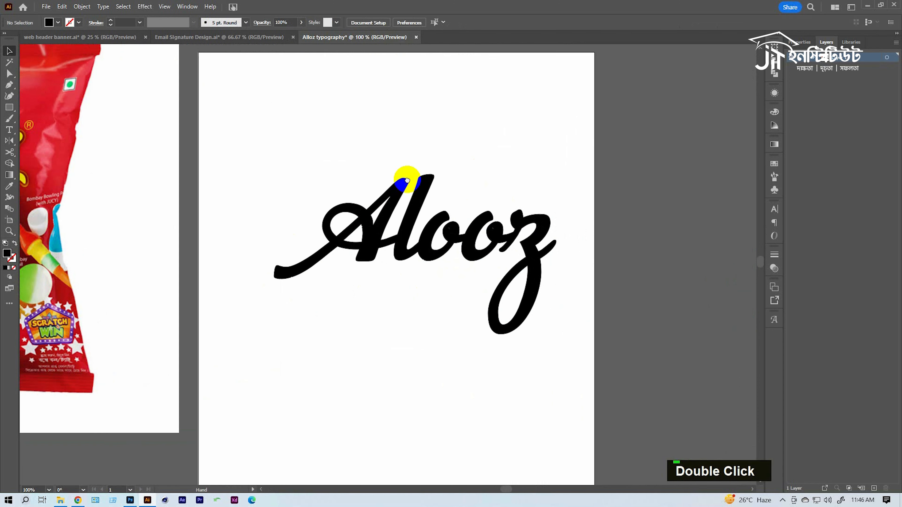
{"action": "left_click", "coordinate": [419, 217]}
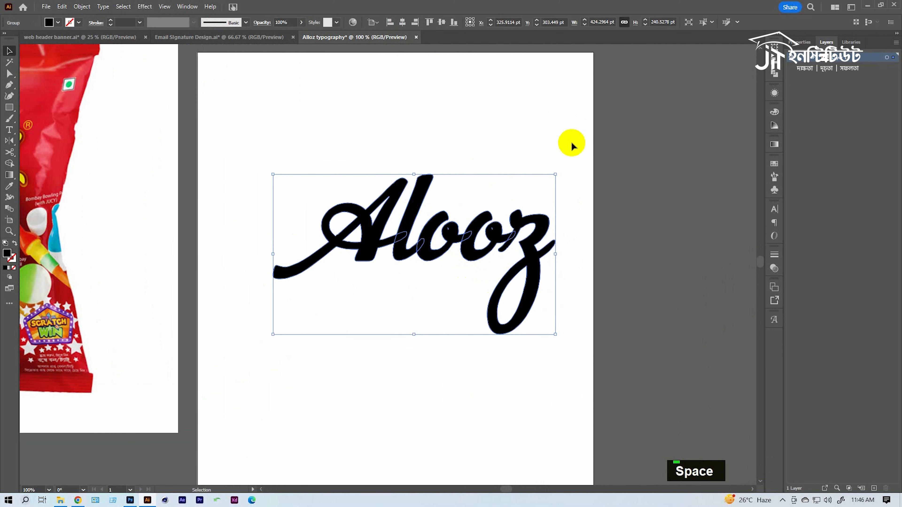
{"action": "double_click", "coordinate": [550, 313]}
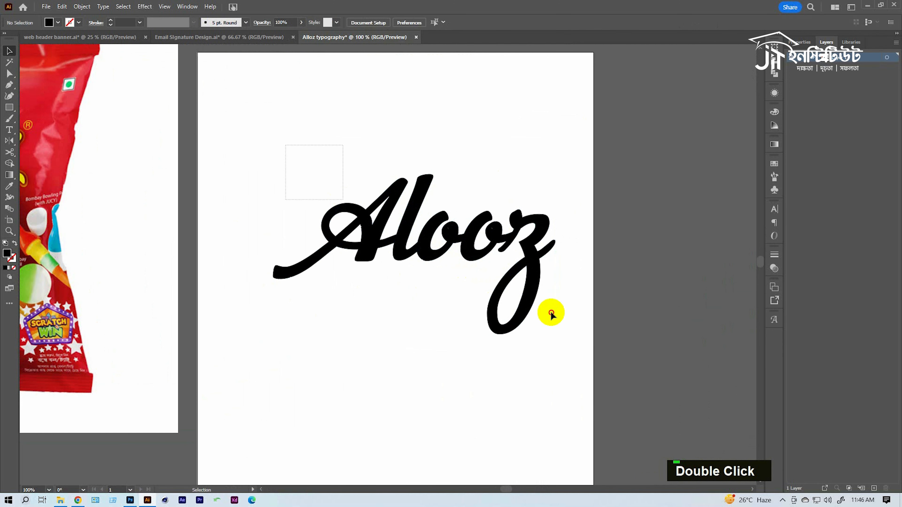
{"action": "left_click", "coordinate": [775, 75]}
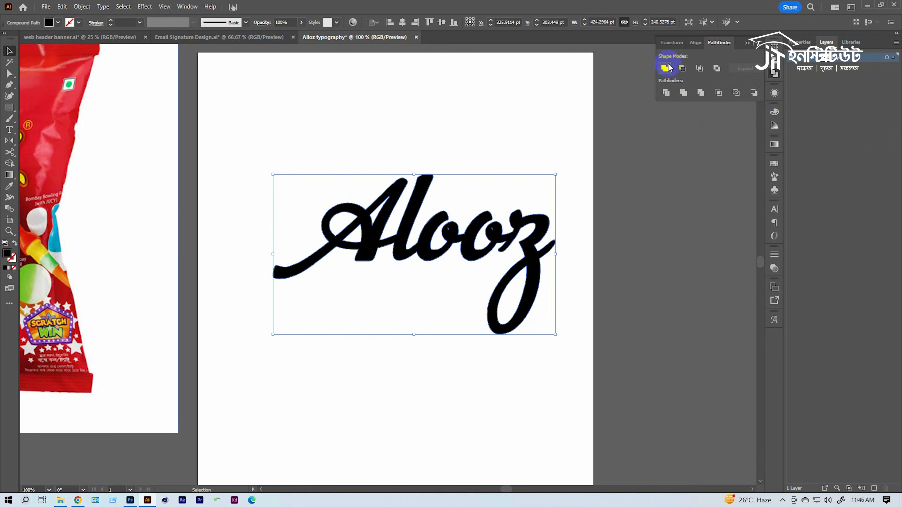
{"action": "left_click", "coordinate": [478, 133]}
Duplicate the united Alooz lettering in place, directly in front of the original.
{"action": "left_click_drag", "start_coordinate": [436, 268], "coordinate": [463, 298]}
{"action": "left_click", "coordinate": [450, 296], "text": "ctrl"}
{"action": "left_click", "coordinate": [507, 289]}
{"action": "key", "text": "ctrl+c"}
{"action": "key", "text": "ctrl+f"}
{"action": "key", "text": "v"}
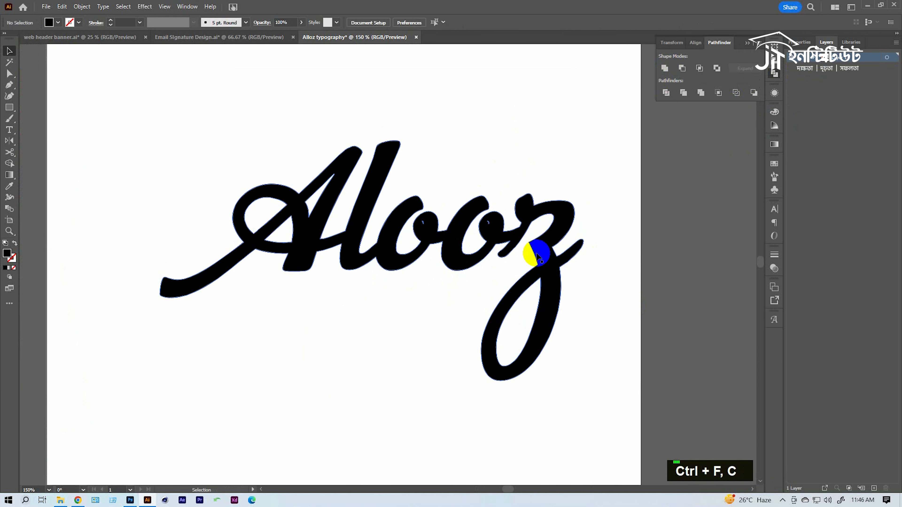
Nudge the front copy of the lettering 2 pt left and 1 pt up.
{"action": "key", "text": "Left"}
{"action": "key", "text": "Left"}
{"action": "key", "text": "Up"}
{"action": "key", "text": "Left"}
Fill the front lettering with the yellow sampled from the packet's Alooz logo.
{"action": "key", "text": "a"}
{"action": "key", "text": "space"}
{"action": "left_click", "coordinate": [350, 256], "text": "ctrl+alt"}
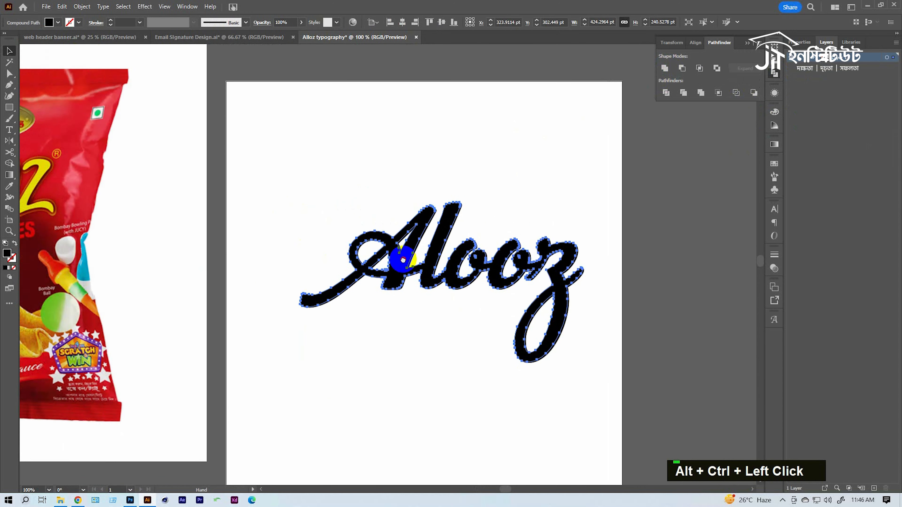
{"action": "key", "text": "i"}
{"action": "left_click", "coordinate": [137, 166]}
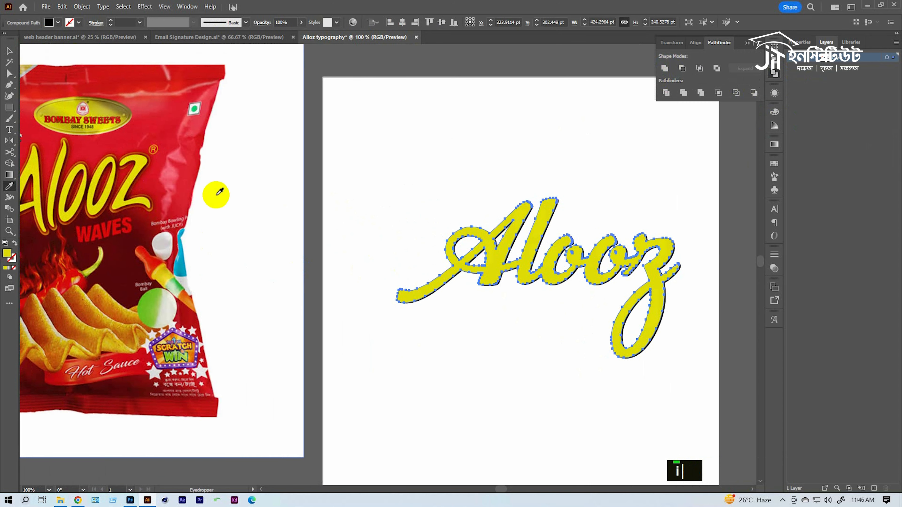
{"action": "key", "text": "v"}
{"action": "left_click", "coordinate": [524, 317]}
Select the black lettering behind the yellow copy and fill it with dark red sampled from the packet.
{"action": "key", "text": "space"}
{"action": "left_click_drag", "start_coordinate": [524, 317], "coordinate": [450, 258]}
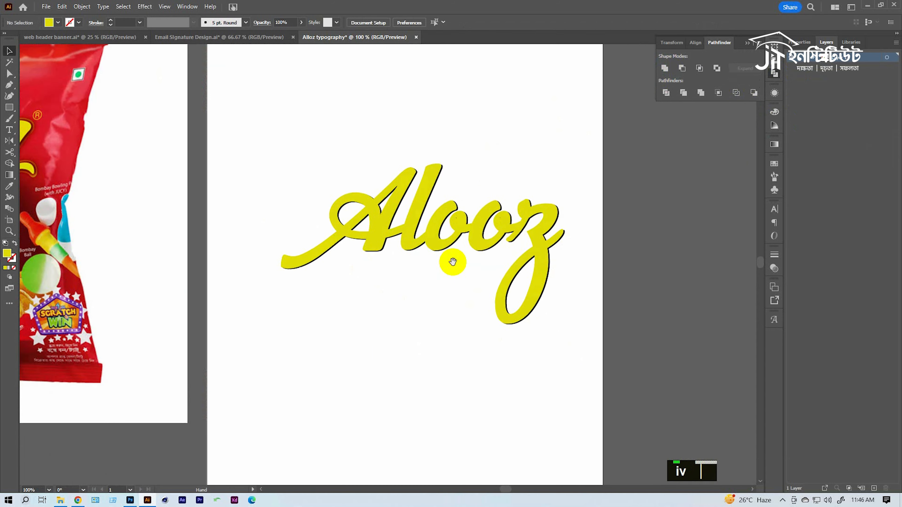
{"action": "double_click", "coordinate": [443, 268], "text": "ctrl"}
{"action": "left_click", "coordinate": [517, 236]}
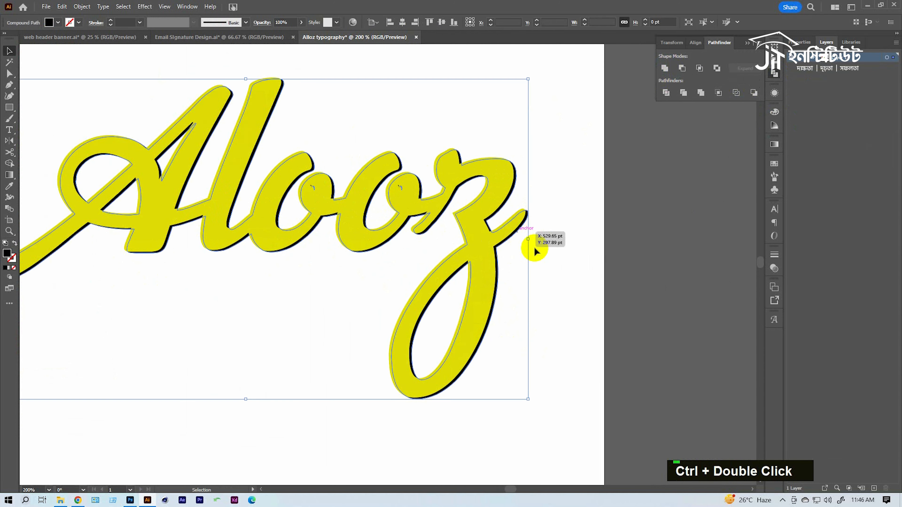
{"action": "left_click", "coordinate": [593, 253]}
{"action": "left_click", "coordinate": [529, 214]}
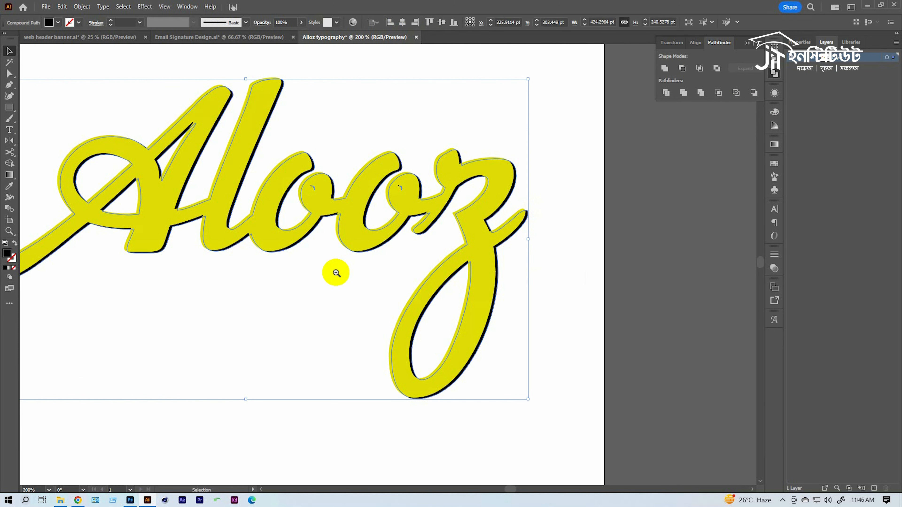
{"action": "double_click", "coordinate": [267, 258], "text": "ctrl+alt"}
{"action": "left_click", "coordinate": [417, 303], "text": "ctrl+alt"}
{"action": "key", "text": "i"}
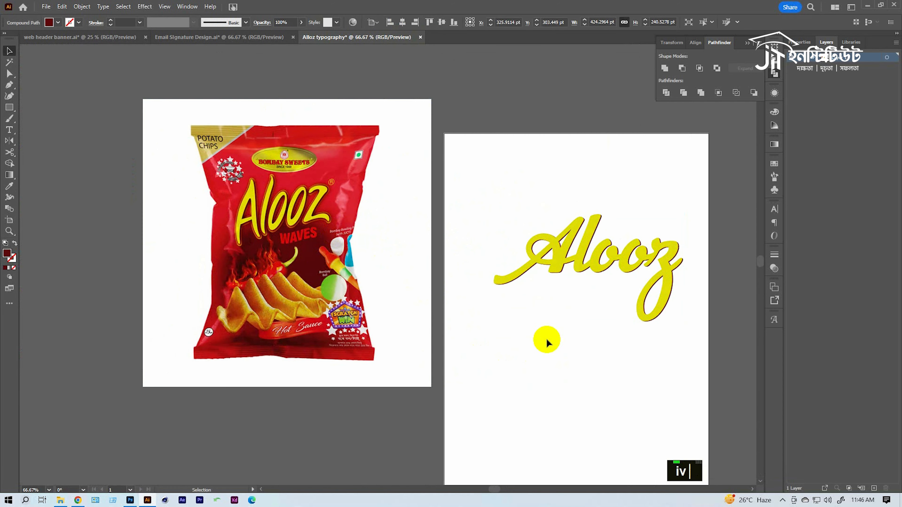
Examine the yellow lettering and its dark red offset edge up close and beside the packet's logo.
{"action": "left_click", "coordinate": [534, 350], "text": "ctrl"}
{"action": "left_click", "coordinate": [543, 281], "text": "ctrl"}
{"action": "left_click", "coordinate": [492, 281], "text": "ctrl"}
{"action": "left_click_drag", "start_coordinate": [484, 280], "coordinate": [633, 362]}
{"action": "left_click", "coordinate": [484, 275]}
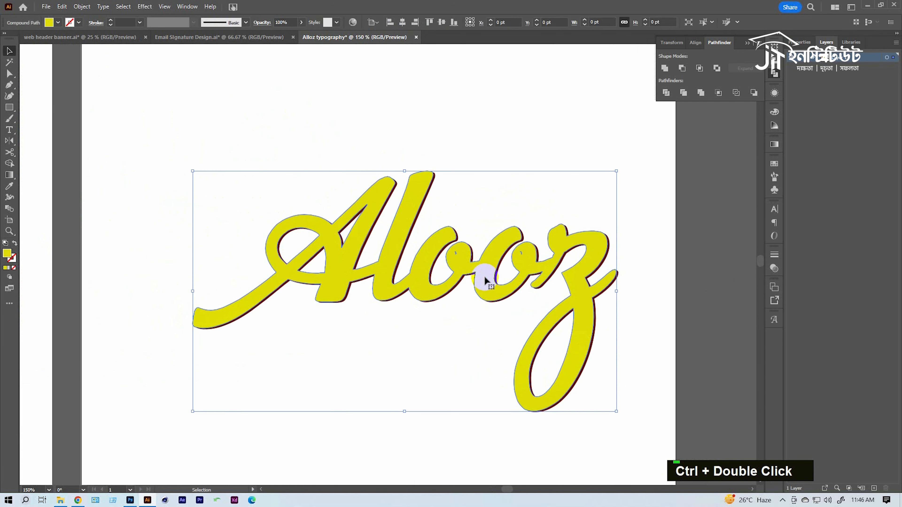
{"action": "left_click", "coordinate": [397, 283], "text": "ctrl"}
{"action": "left_click_drag", "start_coordinate": [391, 281], "coordinate": [416, 312]}
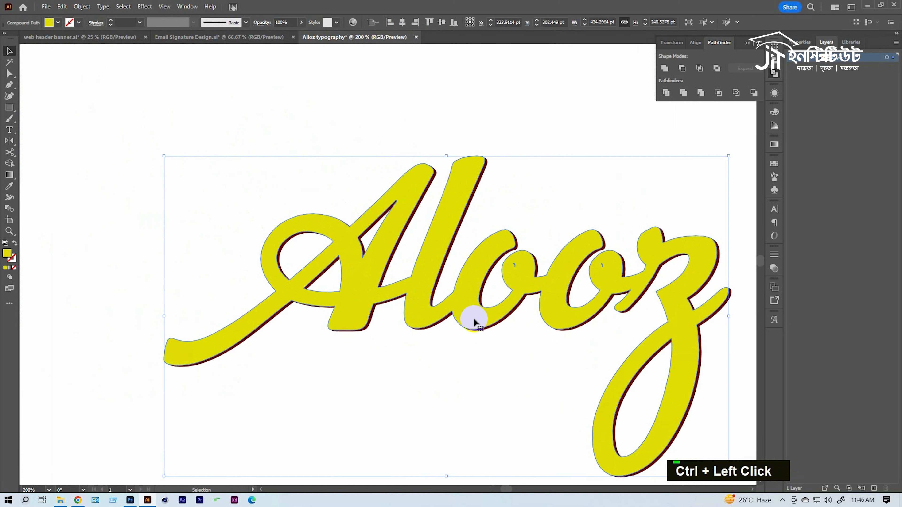
{"action": "left_click", "coordinate": [562, 242], "text": "ctrl+alt"}
{"action": "double_click", "coordinate": [500, 224], "text": "ctrl+alt"}
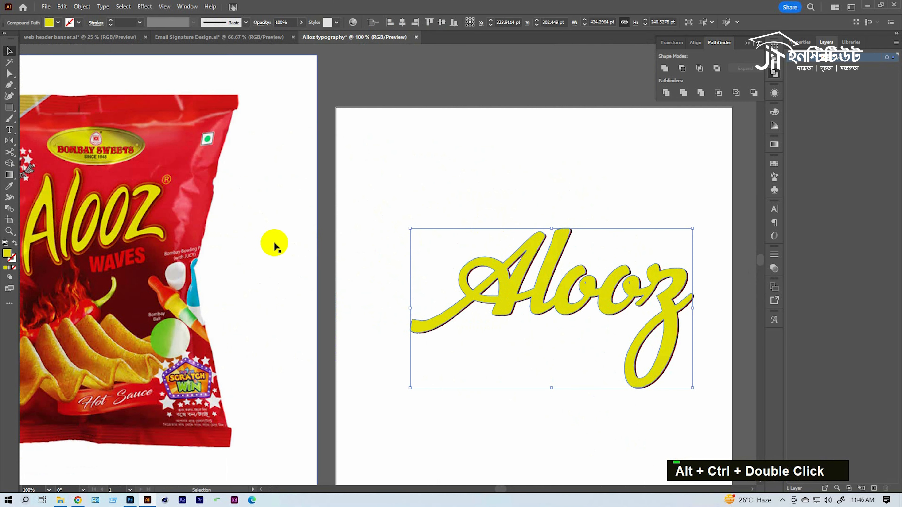
{"action": "left_click", "coordinate": [466, 170]}
{"action": "left_click_drag", "start_coordinate": [563, 253], "coordinate": [385, 222]}
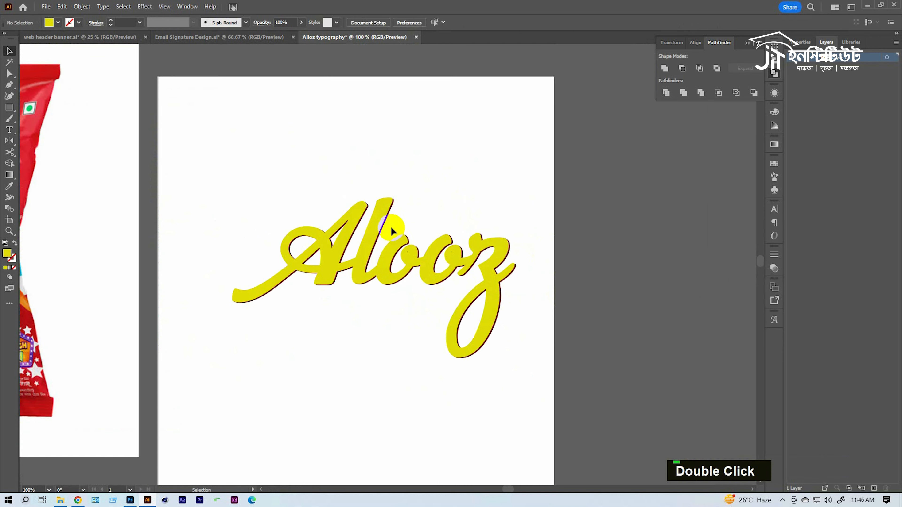
Start an Offset Path on the front yellow lettering with preview on and set its joins to Round.
{"action": "left_click", "coordinate": [438, 236], "text": "ctrl"}
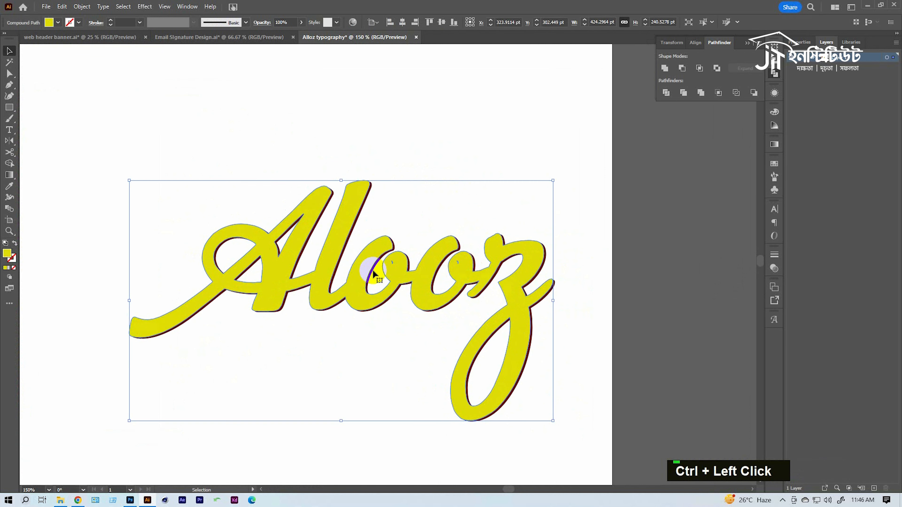
{"action": "left_click_drag", "start_coordinate": [554, 181], "coordinate": [577, 174]}
{"action": "key", "text": "ctrl+z"}
{"action": "left_click", "coordinate": [489, 259]}
{"action": "left_click", "coordinate": [480, 265]}
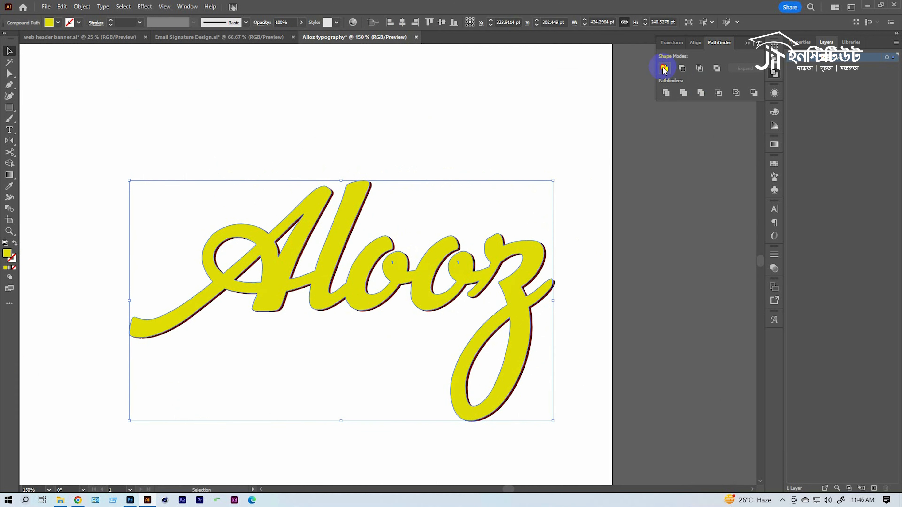
{"action": "left_click", "coordinate": [89, 10]}
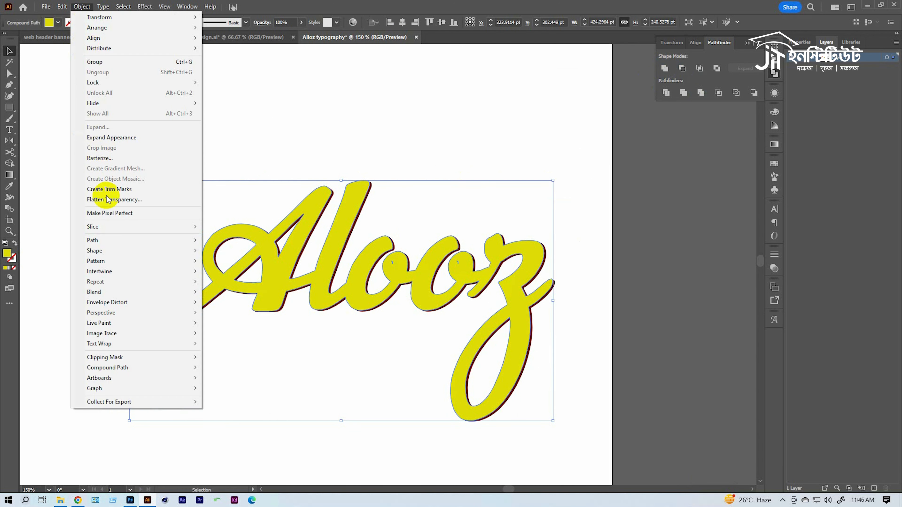
{"action": "mouse_move", "coordinate": [117, 241]}
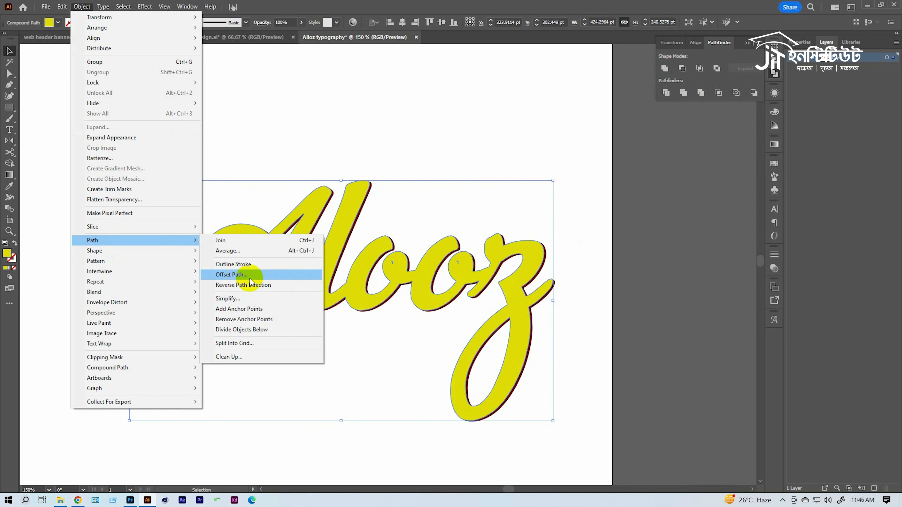
{"action": "left_click", "coordinate": [232, 275]}
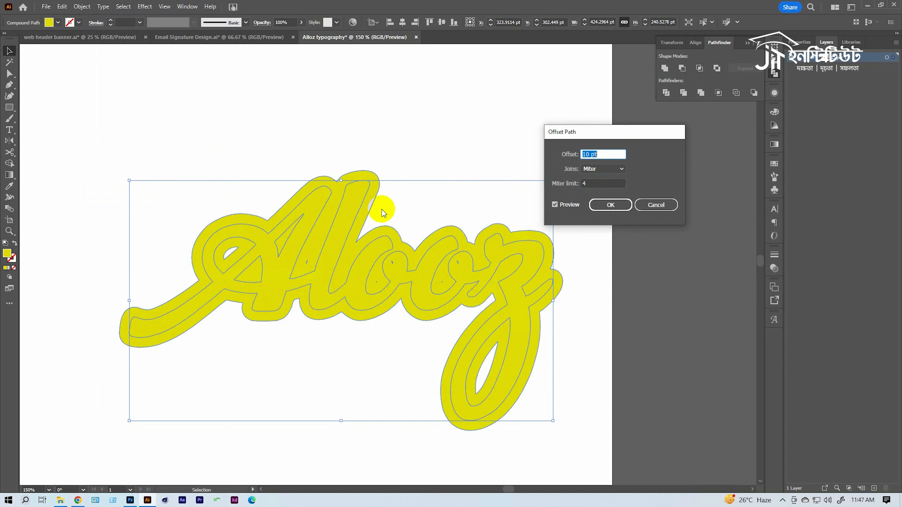
{"action": "left_click", "coordinate": [376, 173]}
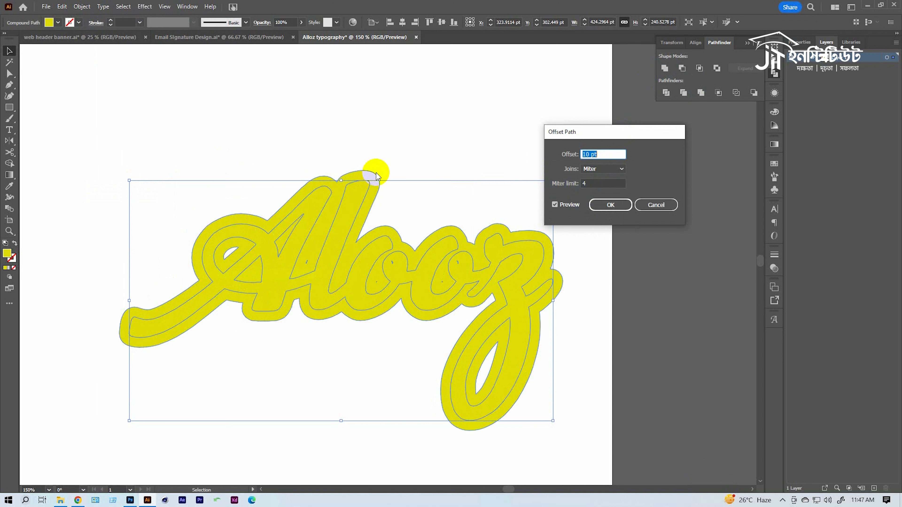
{"action": "left_click", "coordinate": [615, 171]}
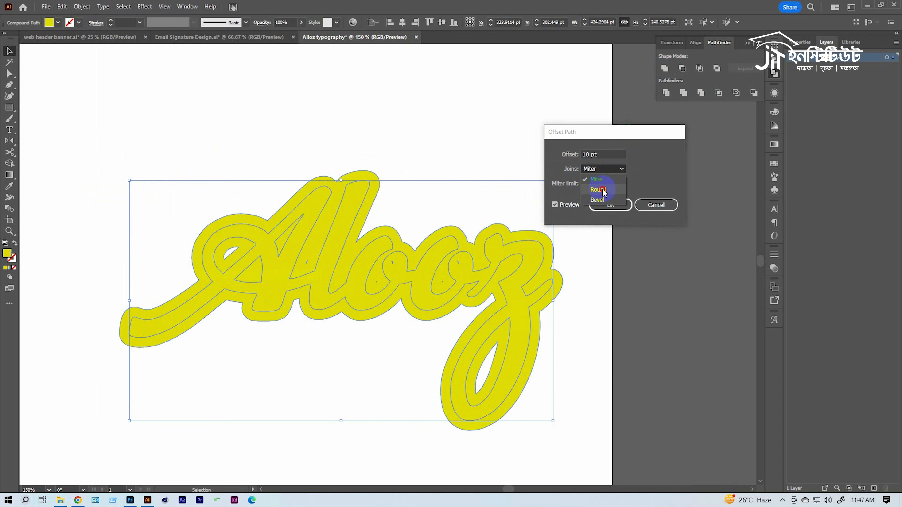
{"action": "left_click", "coordinate": [600, 190]}
Set the offset distance to 5 pt, compare it with the preview off and on, and apply the offset.
{"action": "scroll", "coordinate": [608, 154], "scroll_direction": "down", "scroll_amount": 7}
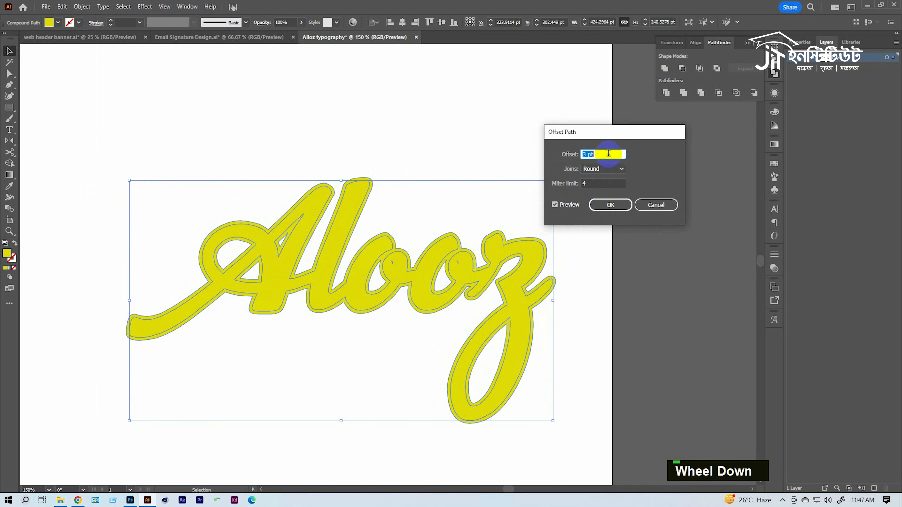
{"action": "scroll", "coordinate": [609, 153], "scroll_direction": "up", "scroll_amount": 2}
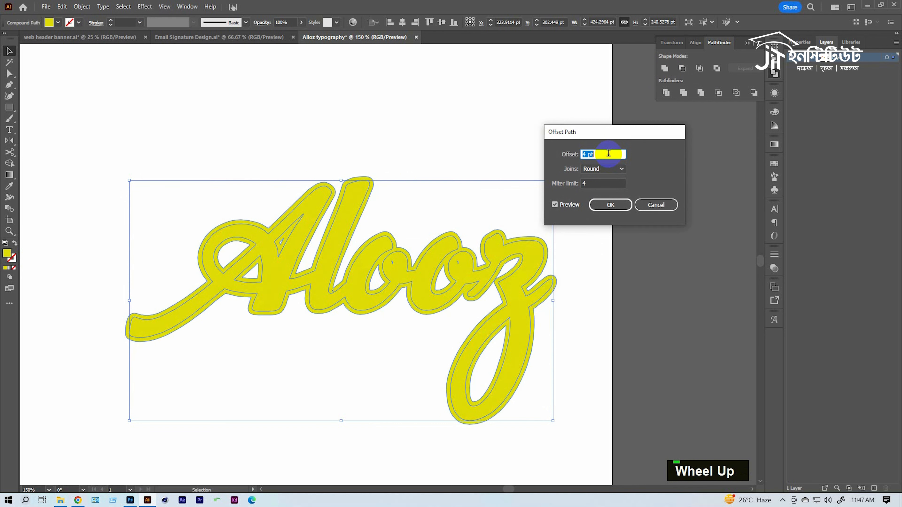
{"action": "scroll", "coordinate": [608, 153], "scroll_direction": "down", "scroll_amount": 1}
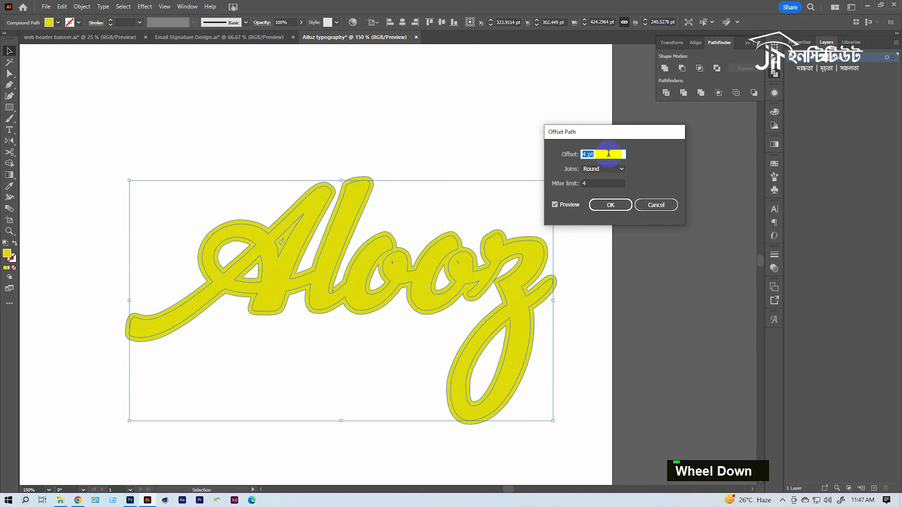
{"action": "scroll", "coordinate": [608, 153], "scroll_direction": "up", "scroll_amount": 1}
{"action": "left_click", "coordinate": [554, 205]}
{"action": "left_click", "coordinate": [554, 205]}
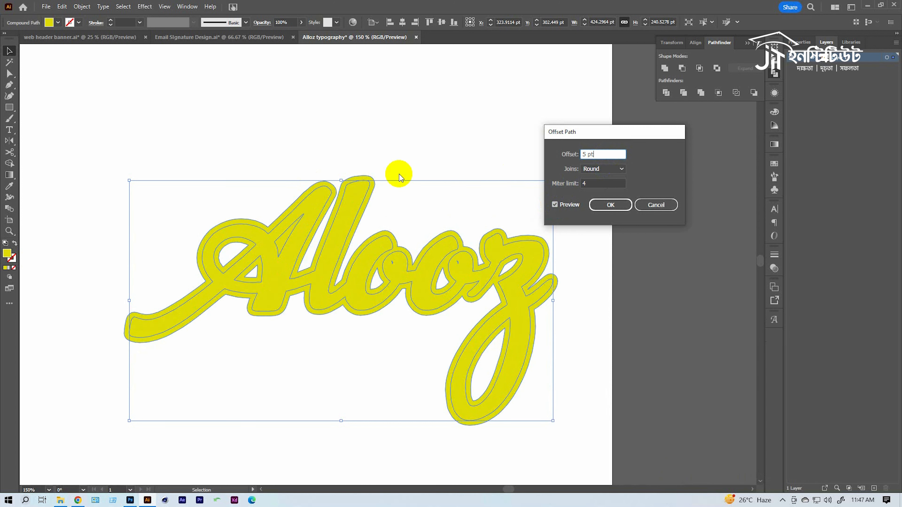
{"action": "left_click", "coordinate": [621, 205]}
{"action": "left_click", "coordinate": [660, 283]}
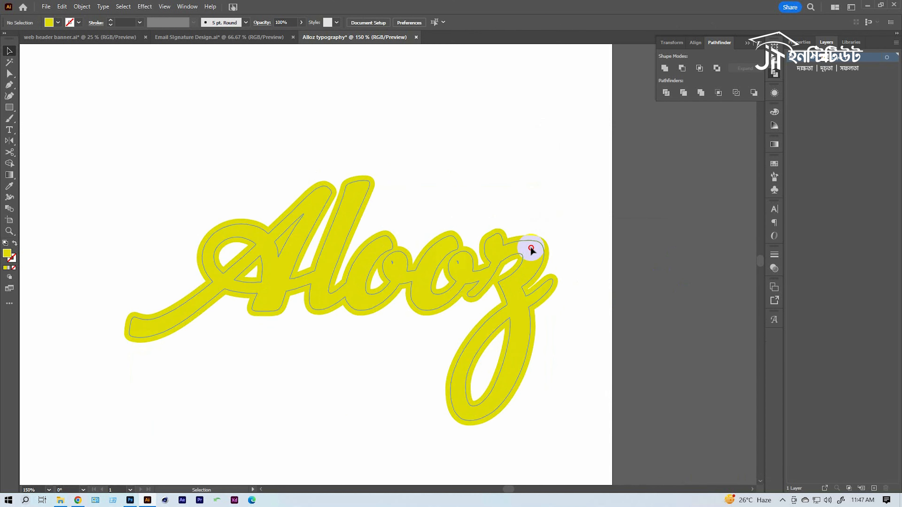
Try moving the yellow lettering and its offset copy apart to expose the stacked layers, and undo the moves.
{"action": "left_click_drag", "start_coordinate": [515, 295], "coordinate": [541, 175]}
{"action": "key", "text": "ctrl+z"}
{"action": "left_click_drag", "start_coordinate": [553, 282], "coordinate": [720, 292]}
{"action": "left_click_drag", "start_coordinate": [349, 224], "coordinate": [261, 344]}
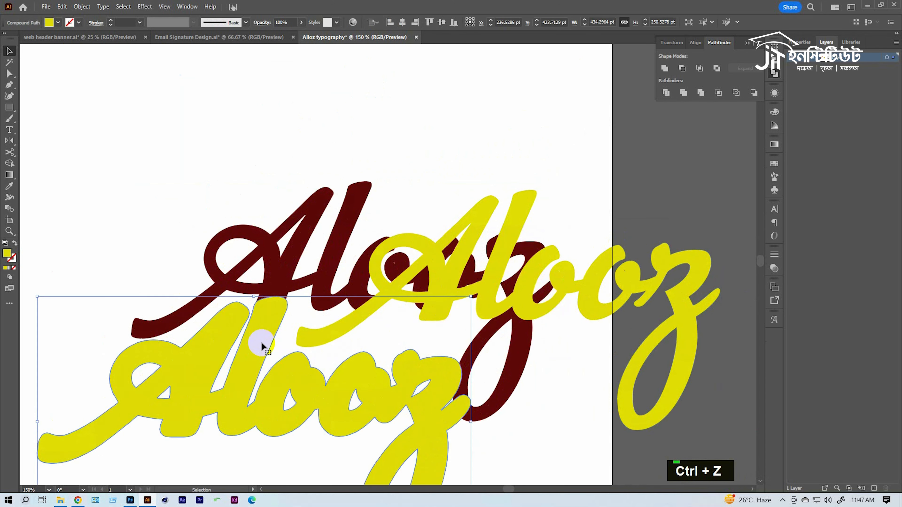
{"action": "key", "text": "ctrl+z"}
{"action": "key", "text": "ctrl+z"}
{"action": "left_click", "coordinate": [437, 161]}
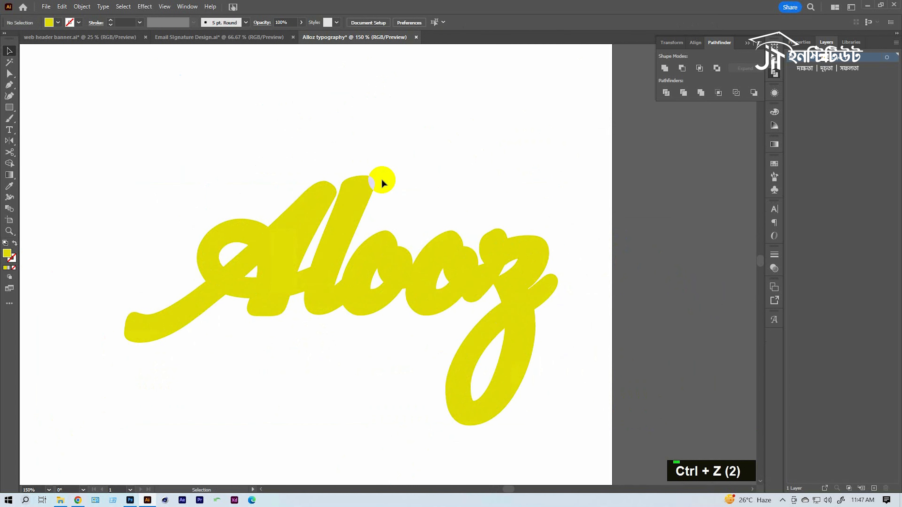
Swap the fill and stroke of the enlarged offset shape to turn it into an unfilled yellow outline.
{"action": "left_click", "coordinate": [371, 178]}
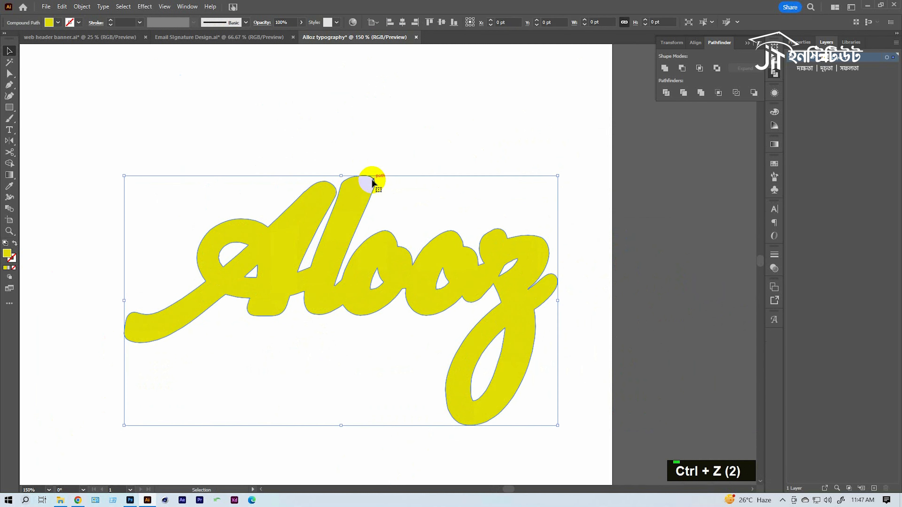
{"action": "left_click", "coordinate": [14, 244]}
{"action": "left_click", "coordinate": [261, 128]}
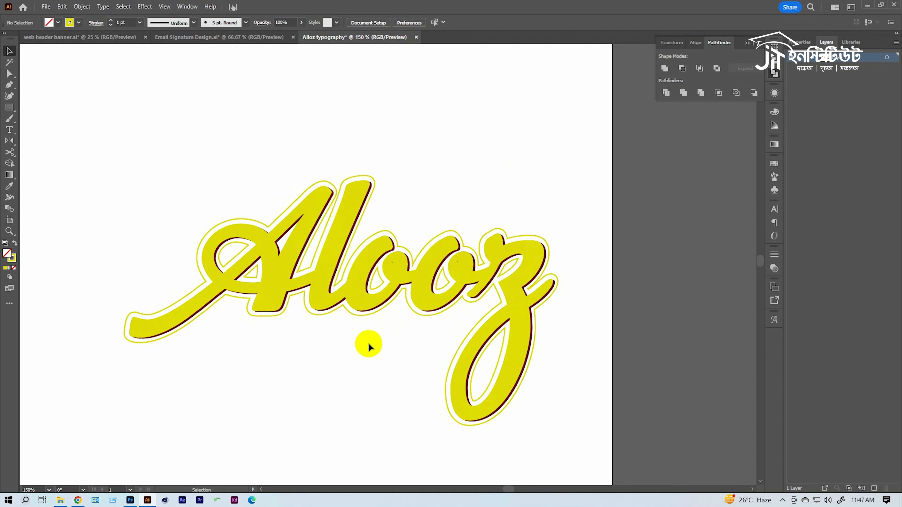
Change the stroke colour of the outline around the lettering to a dark magenta swatch.
{"action": "left_click", "coordinate": [373, 179]}
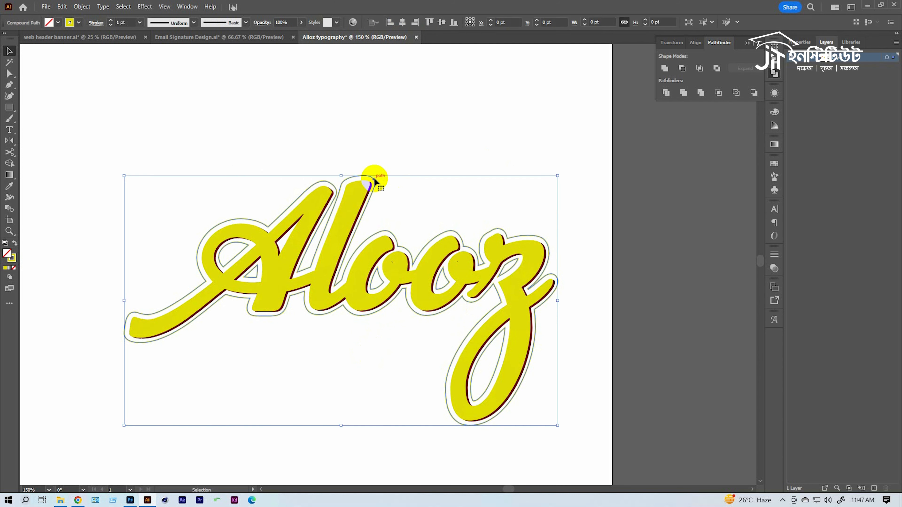
{"action": "left_click", "coordinate": [82, 23]}
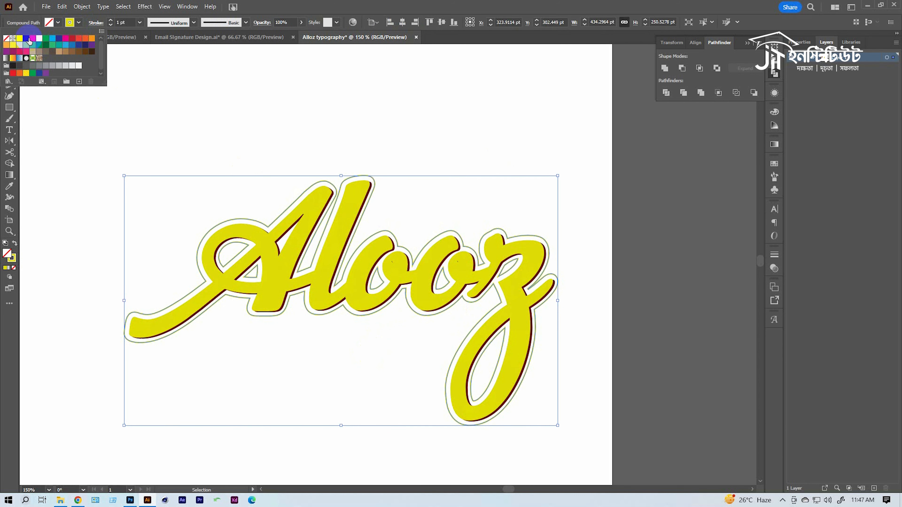
{"action": "left_click", "coordinate": [28, 39]}
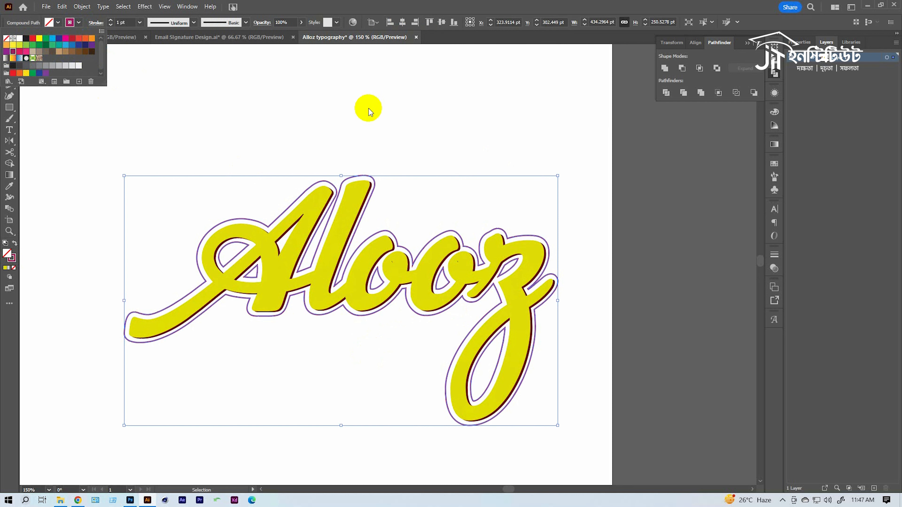
{"action": "double_click", "coordinate": [368, 108]}
Examine the magenta outline up close and show its appearance attributes.
{"action": "key", "text": "space"}
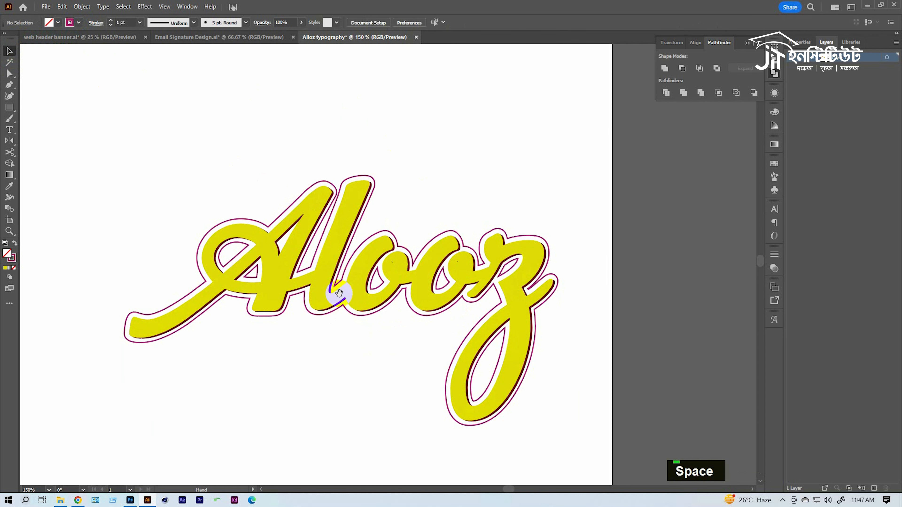
{"action": "left_click", "coordinate": [393, 207], "text": "ctrl"}
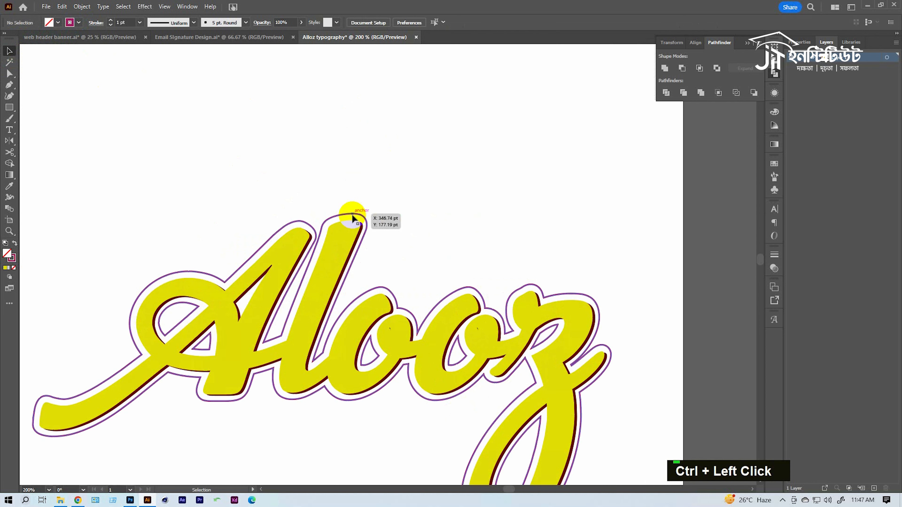
{"action": "left_click", "coordinate": [353, 217]}
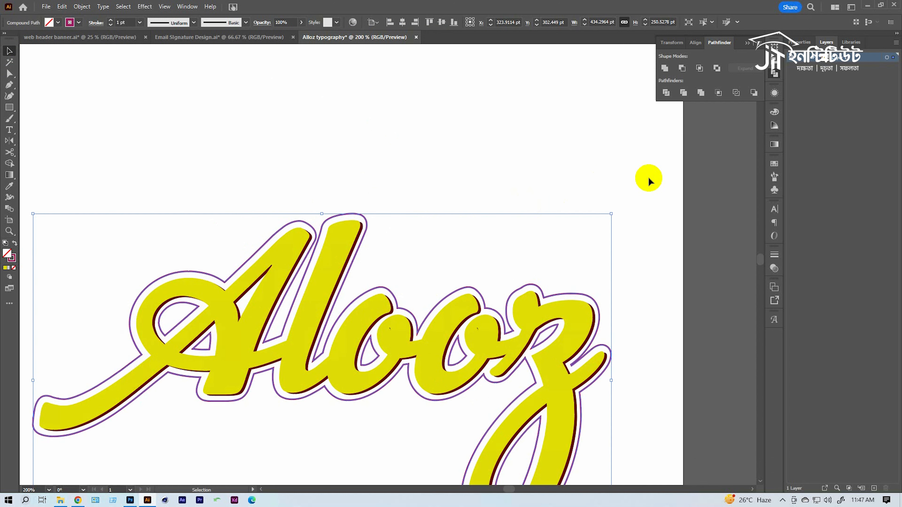
{"action": "left_click", "coordinate": [774, 92]}
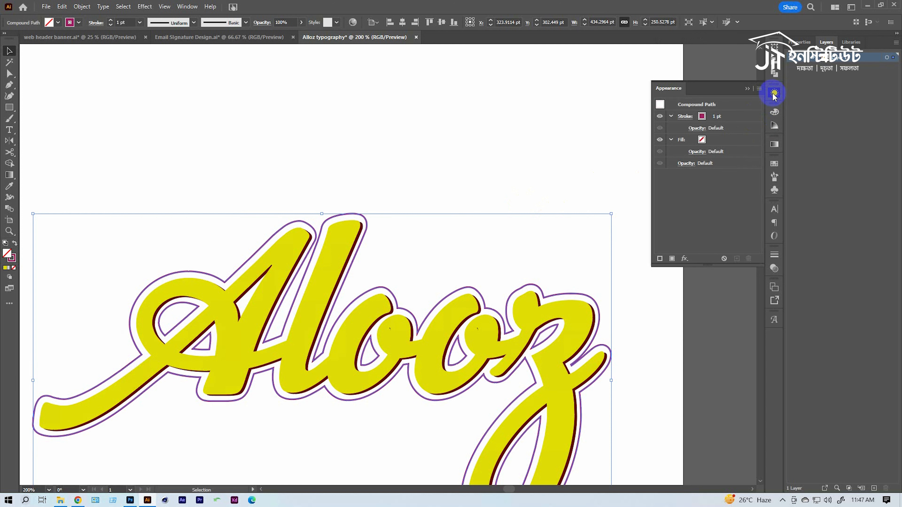
{"action": "left_click", "coordinate": [377, 191]}
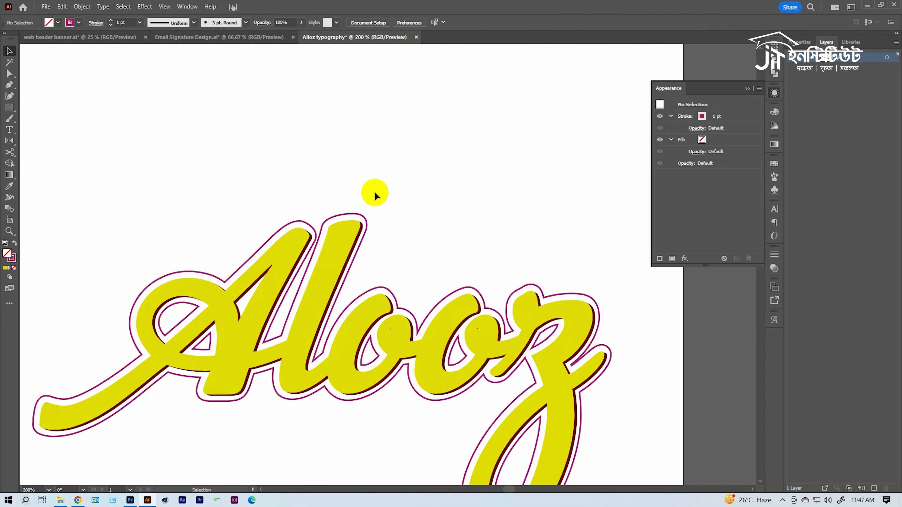
Try a further 3 pt offset of the magenta outline with round joins, and delete the resulting outer outline.
{"action": "left_click", "coordinate": [348, 214]}
{"action": "left_click", "coordinate": [82, 6]}
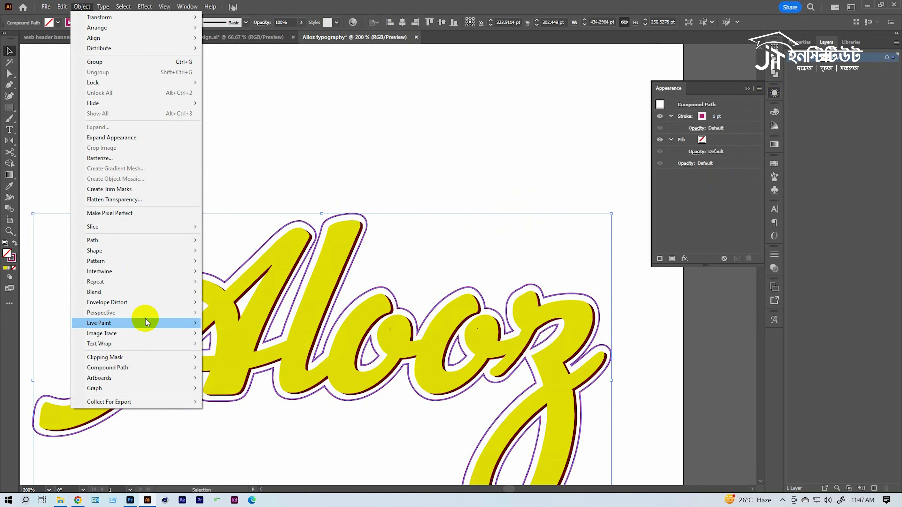
{"action": "left_click", "coordinate": [126, 240]}
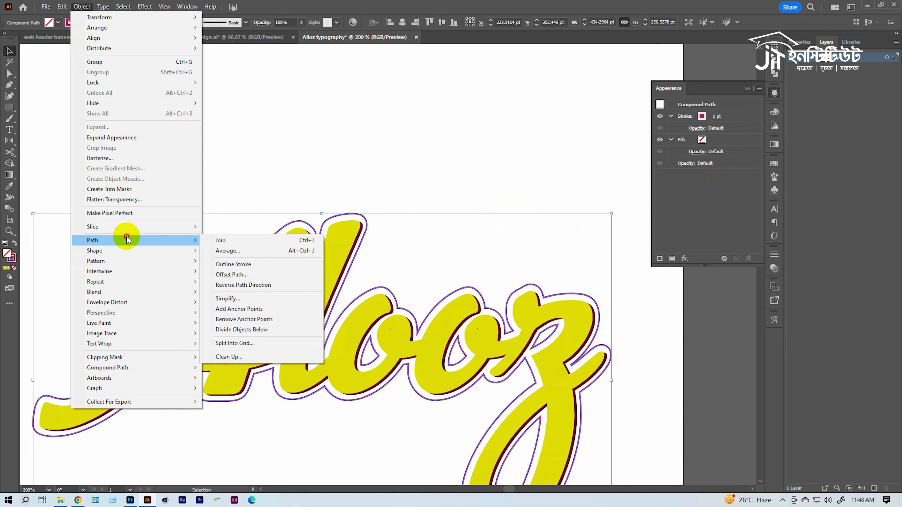
{"action": "left_click", "coordinate": [255, 275]}
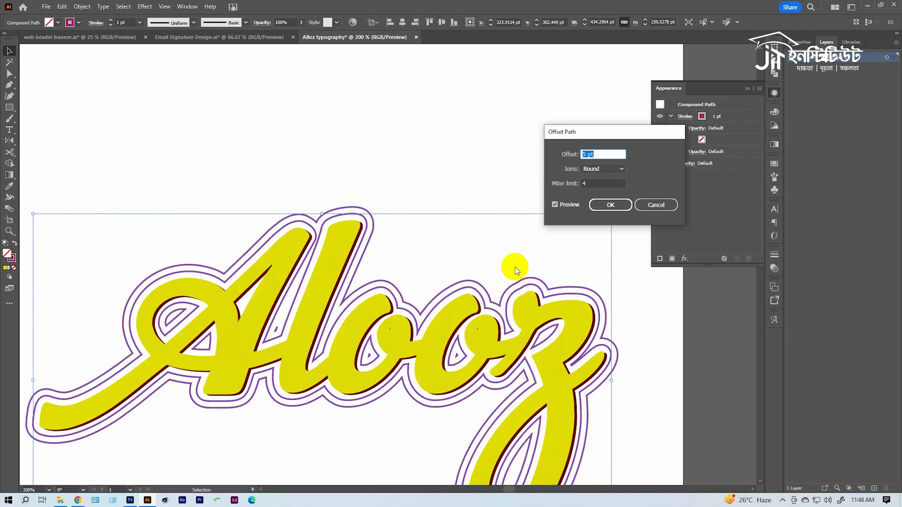
{"action": "double_click", "coordinate": [610, 154]}
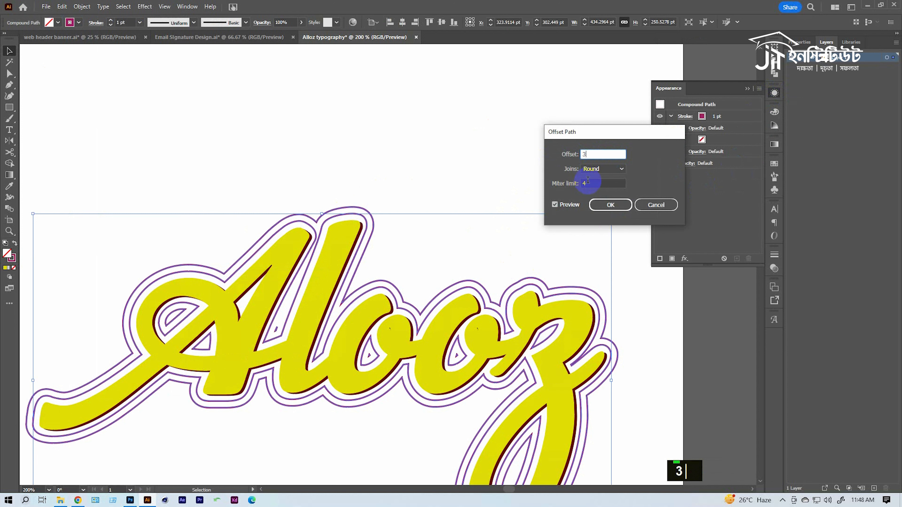
{"action": "double_click", "coordinate": [597, 182]}
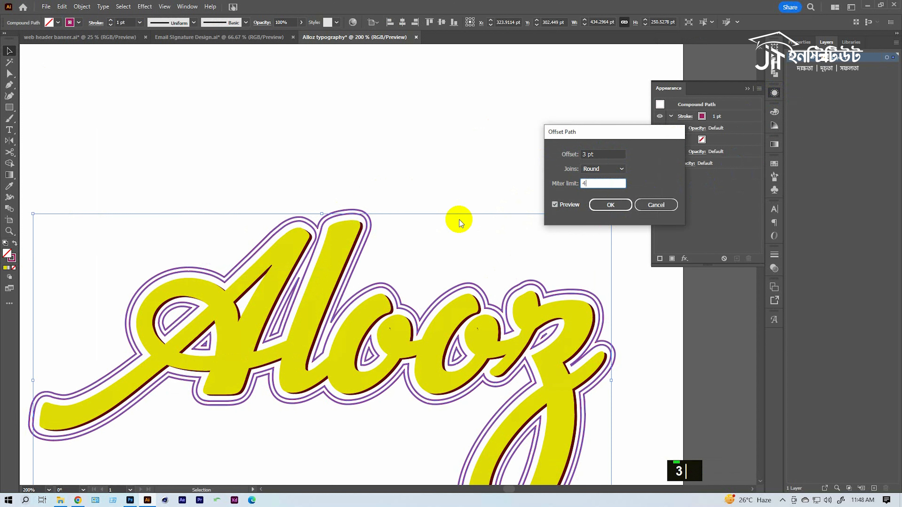
{"action": "left_click", "coordinate": [614, 212]}
{"action": "double_click", "coordinate": [373, 214]}
{"action": "key", "text": "Delete"}
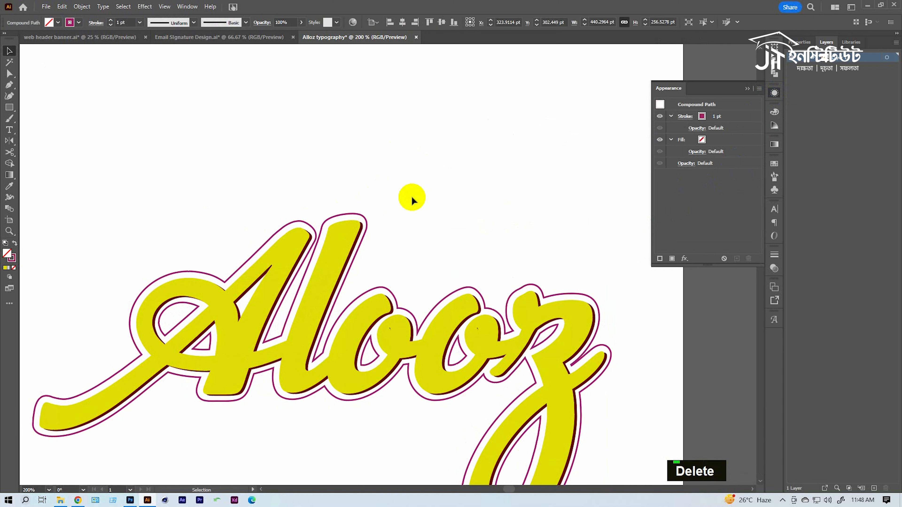
Start an Inner Glow effect on the yellow Alooz lettering.
{"action": "left_click", "coordinate": [375, 296], "text": "ctrl+alt"}
{"action": "left_click", "coordinate": [375, 297], "text": "ctrl+alt"}
{"action": "left_click", "coordinate": [374, 296], "text": "ctrl+alt"}
{"action": "left_click_drag", "start_coordinate": [400, 289], "coordinate": [423, 278]}
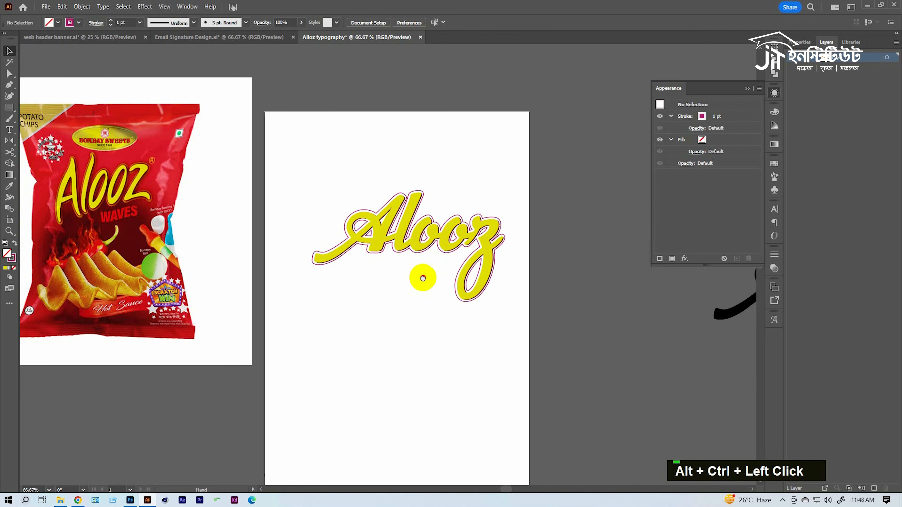
{"action": "left_click", "coordinate": [390, 298], "text": "ctrl"}
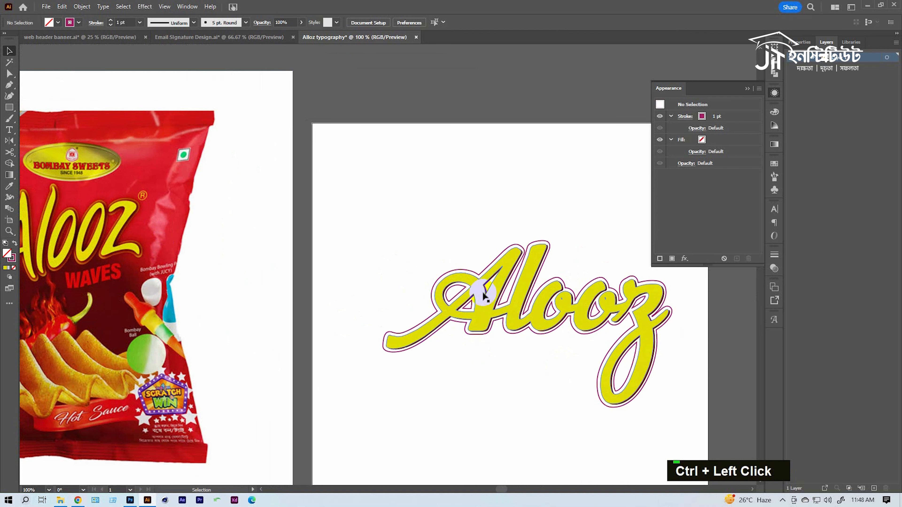
{"action": "left_click", "coordinate": [488, 311]}
{"action": "left_click", "coordinate": [487, 359]}
{"action": "left_click", "coordinate": [487, 310]}
{"action": "left_click_drag", "start_coordinate": [475, 333], "coordinate": [340, 301]}
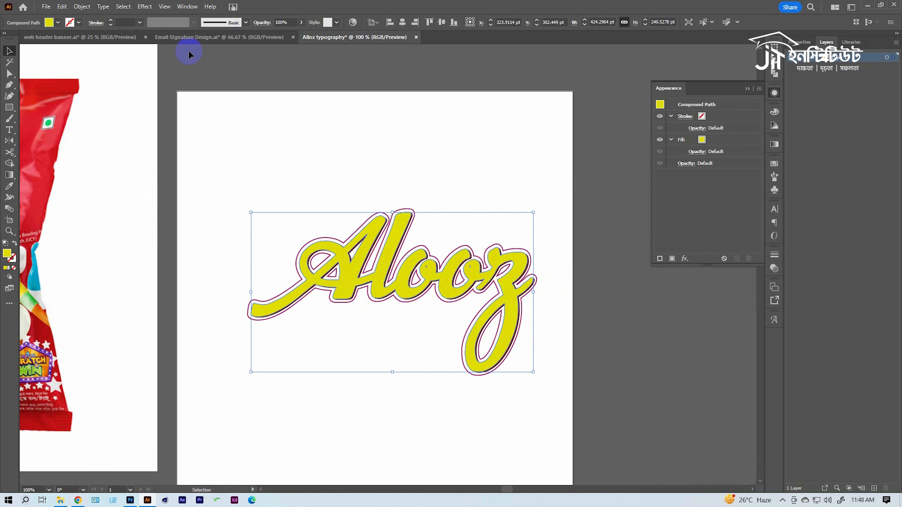
{"action": "left_click", "coordinate": [146, 6]}
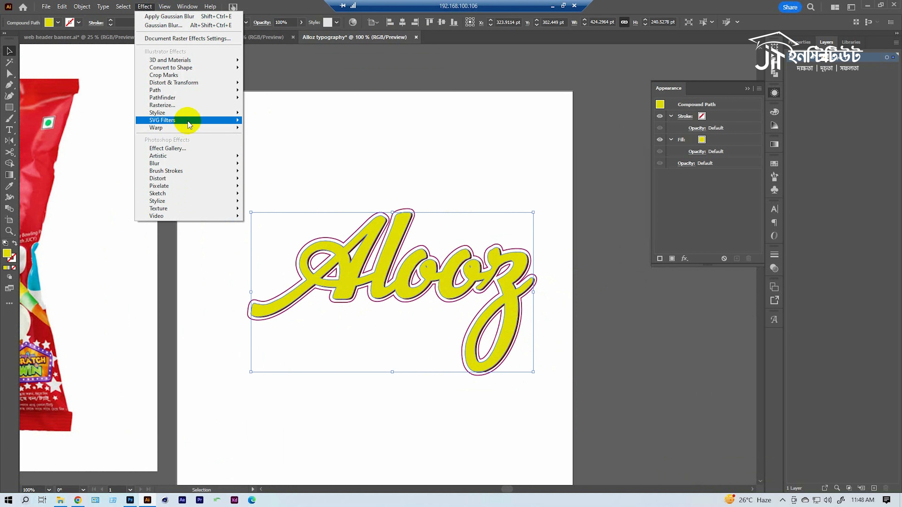
{"action": "mouse_move", "coordinate": [207, 111]}
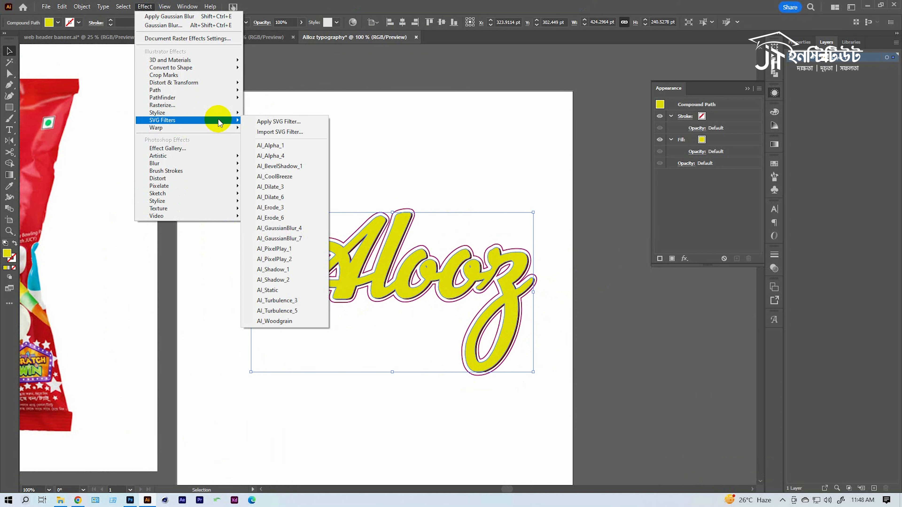
{"action": "mouse_move", "coordinate": [209, 113]}
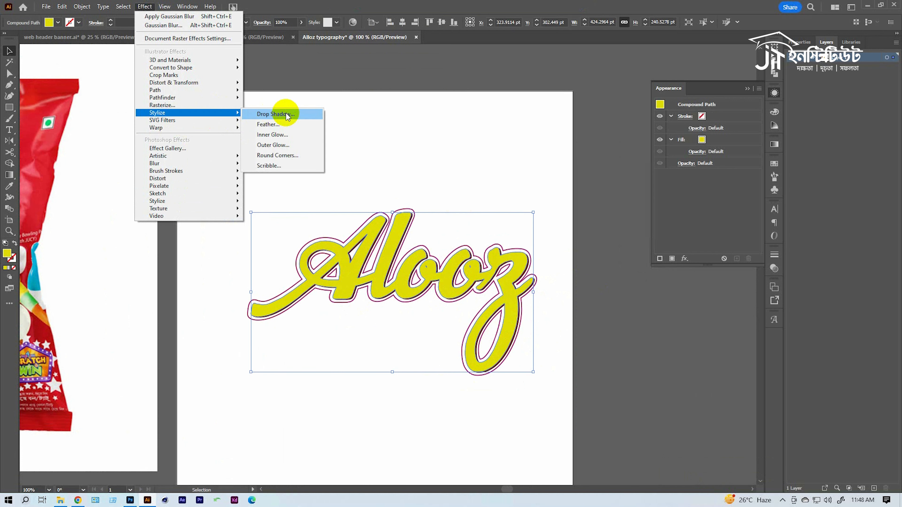
{"action": "left_click", "coordinate": [291, 134]}
Set the inner glow colour to brown 633c18.
{"action": "left_click_drag", "start_coordinate": [456, 196], "coordinate": [562, 167]}
{"action": "left_click", "coordinate": [574, 189]}
{"action": "left_click", "coordinate": [598, 190]}
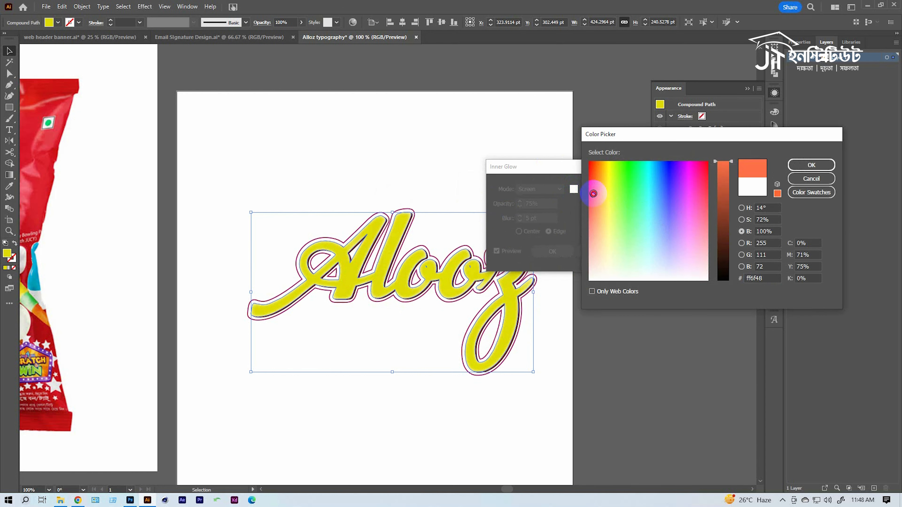
{"action": "left_click_drag", "start_coordinate": [724, 199], "coordinate": [724, 234]}
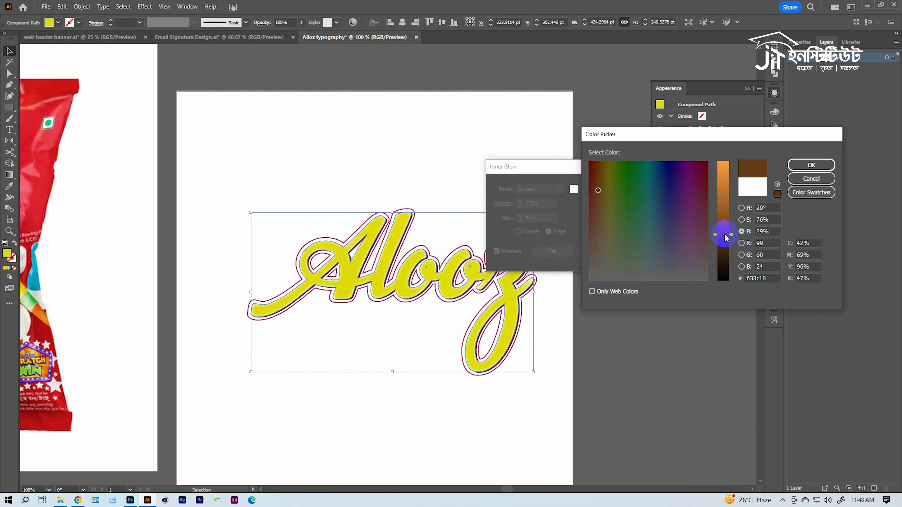
{"action": "left_click", "coordinate": [809, 166]}
{"action": "key", "text": "space"}
{"action": "key", "text": "ctrl+space"}
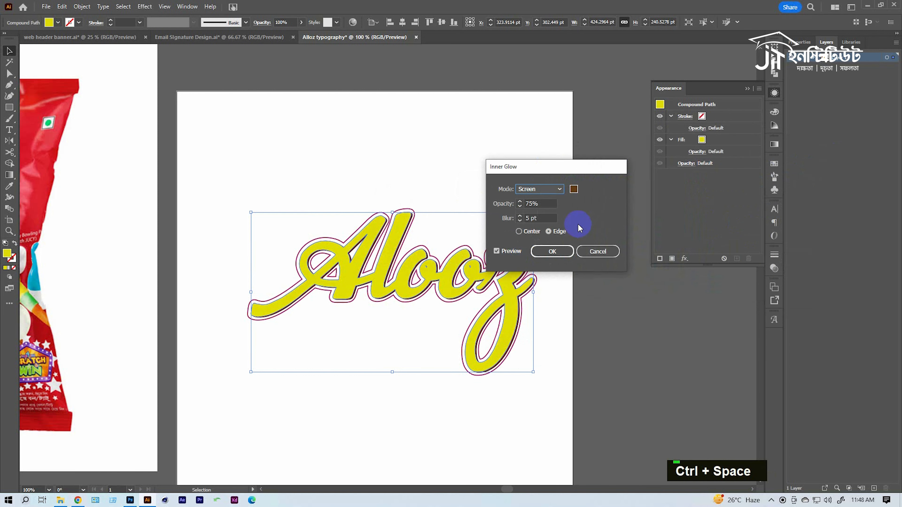
Set the inner glow's blend mode to Normal, compare the Center and Edge options, and keep Edge.
{"action": "left_click", "coordinate": [552, 190]}
{"action": "left_click", "coordinate": [547, 198]}
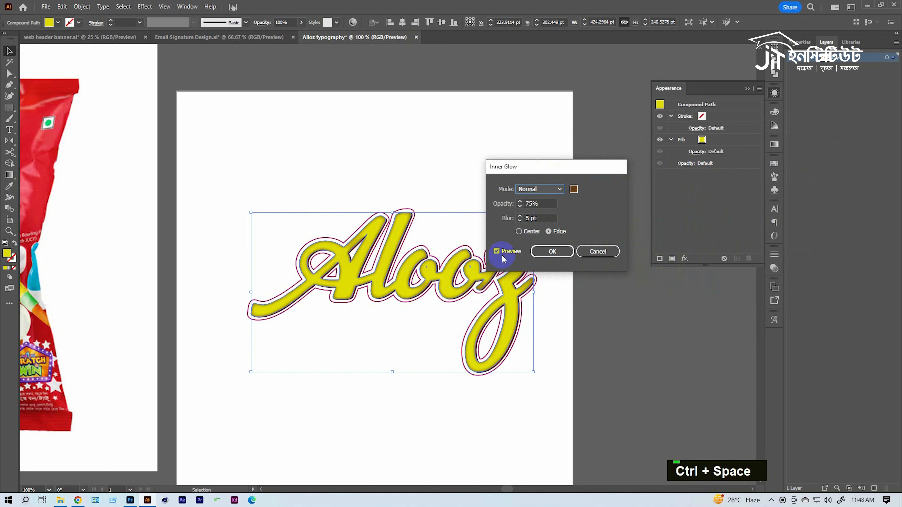
{"action": "left_click", "coordinate": [534, 232]}
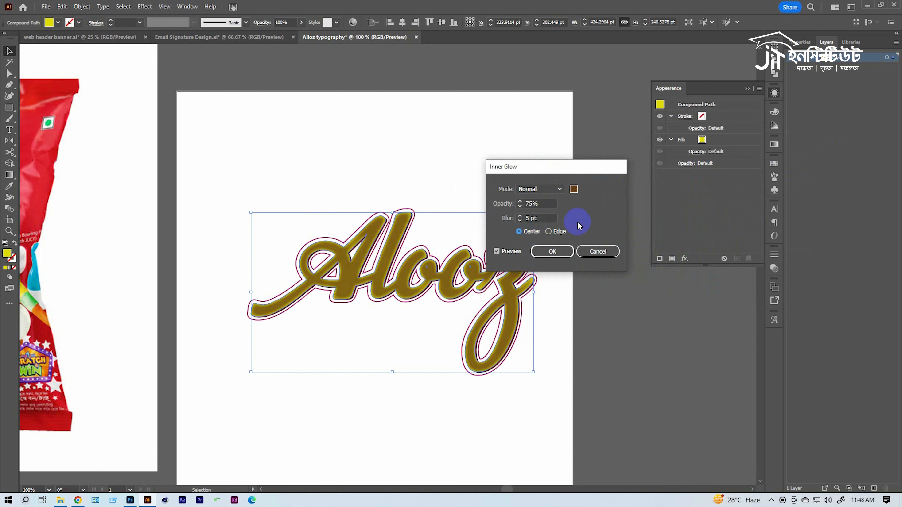
{"action": "left_click", "coordinate": [548, 231]}
Darken the inner glow colour to the deep brown 3f2510.
{"action": "left_click", "coordinate": [573, 189]}
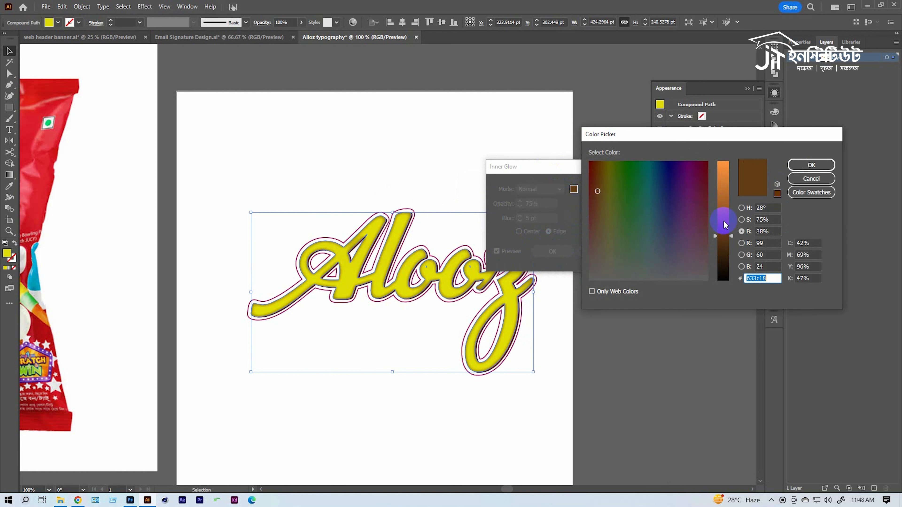
{"action": "left_click_drag", "start_coordinate": [723, 241], "coordinate": [722, 253]}
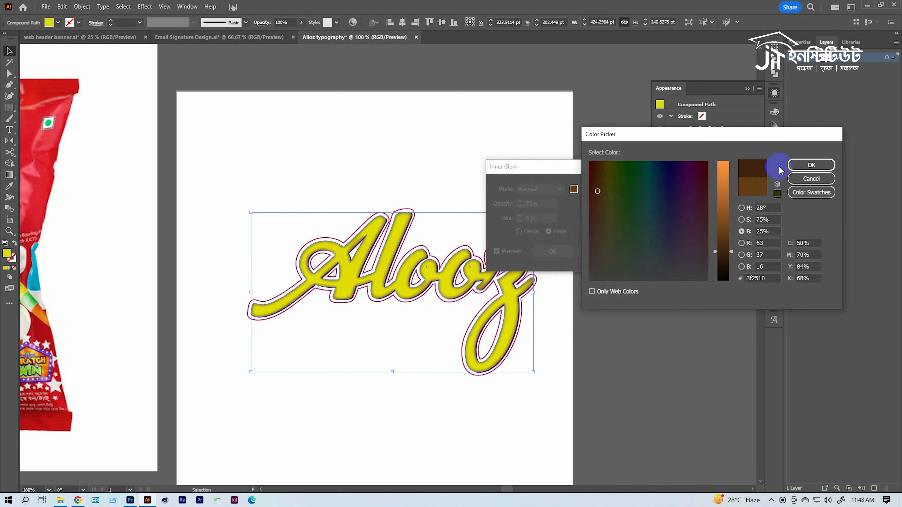
{"action": "left_click", "coordinate": [809, 166]}
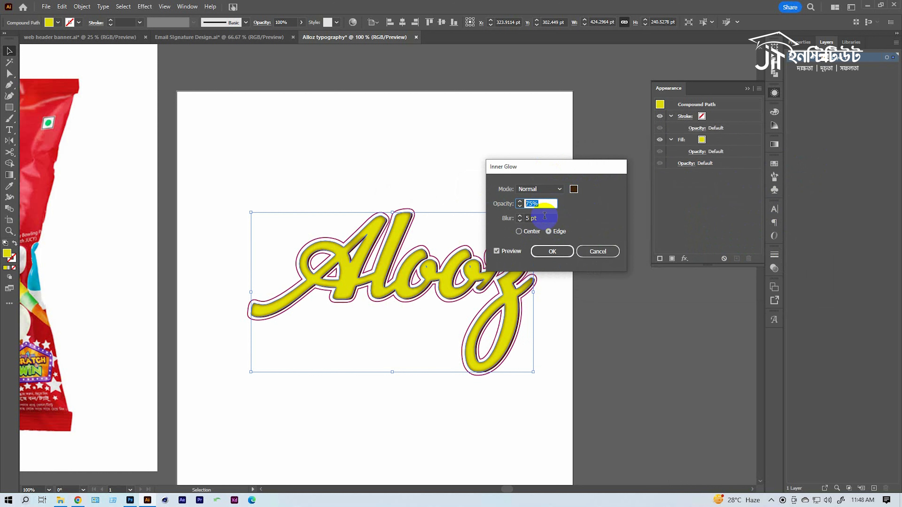
Reduce the inner glow's blur to 3 pt, lower its opacity and apply the effect to the lettering.
{"action": "double_click", "coordinate": [519, 220]}
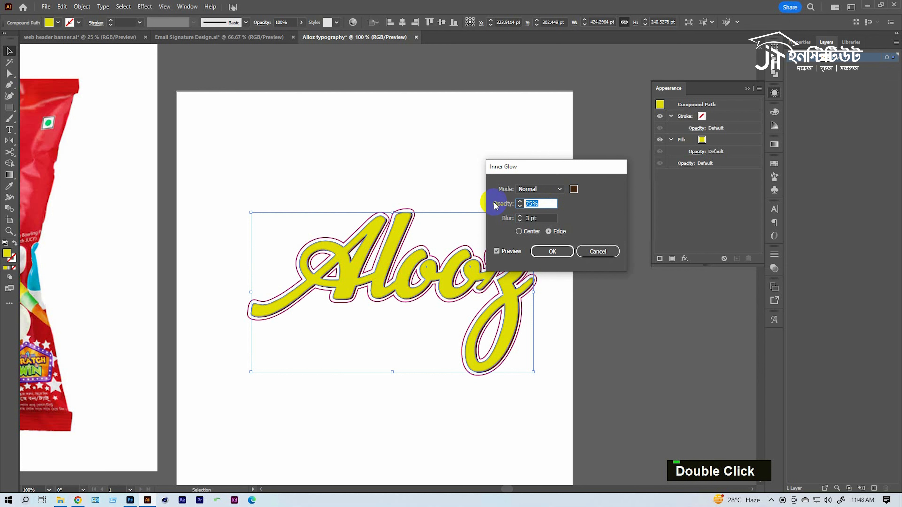
{"action": "type", "text": "60"}
{"action": "double_click", "coordinate": [558, 250]}
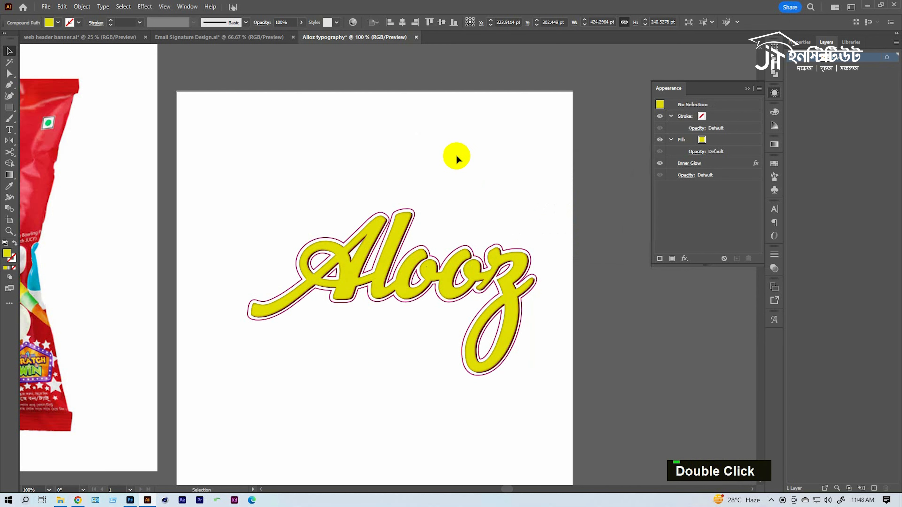
Examine the glow on the lettering up close and compare the design with the chips packet reference.
{"action": "left_click", "coordinate": [422, 325], "text": "ctrl"}
{"action": "left_click", "coordinate": [390, 284], "text": "ctrl"}
{"action": "left_click_drag", "start_coordinate": [395, 307], "coordinate": [398, 321]}
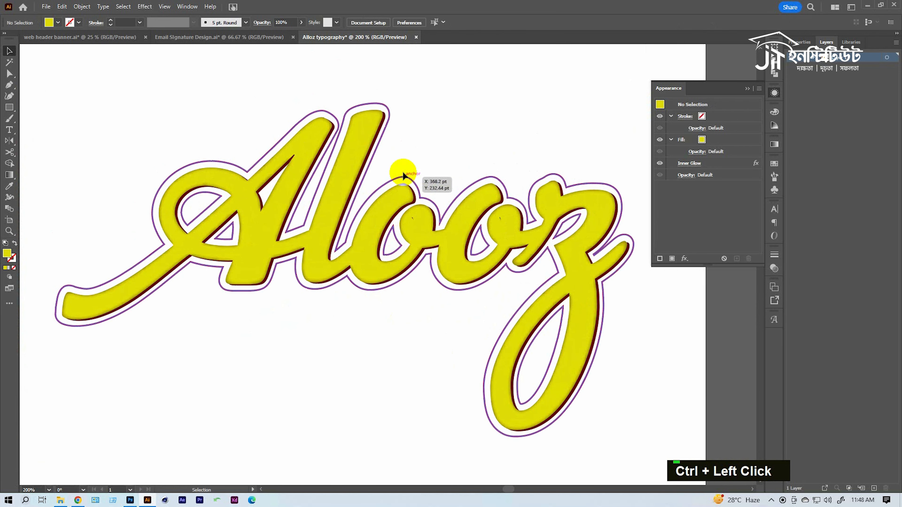
{"action": "left_click", "coordinate": [360, 292], "text": "alt"}
{"action": "left_click", "coordinate": [361, 291], "text": "alt"}
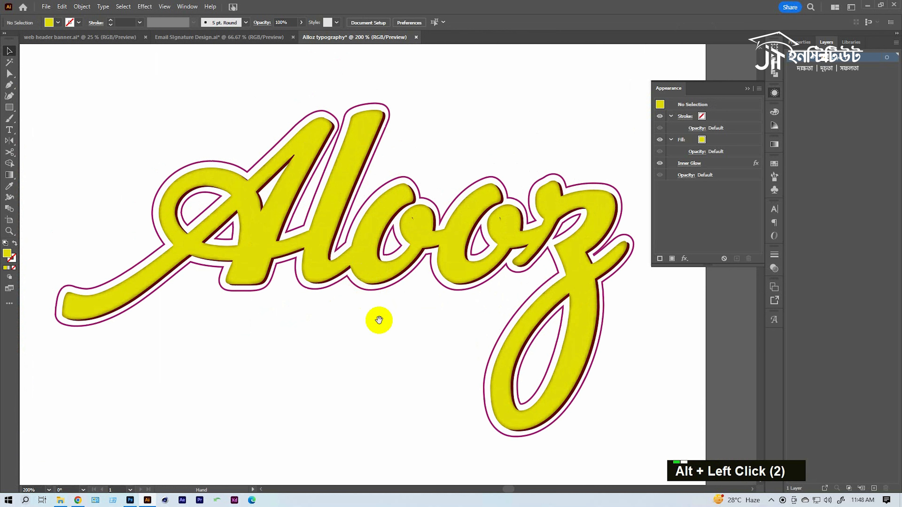
{"action": "left_click", "coordinate": [394, 320], "text": "ctrl+alt"}
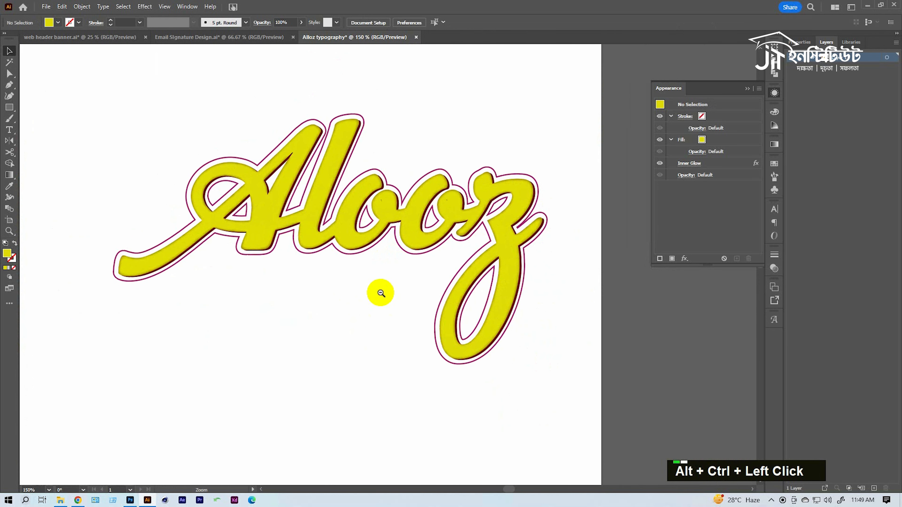
{"action": "left_click", "coordinate": [376, 280], "text": "ctrl+alt"}
{"action": "left_click", "coordinate": [376, 280], "text": "ctrl+alt"}
{"action": "left_click_drag", "start_coordinate": [366, 283], "coordinate": [418, 323]}
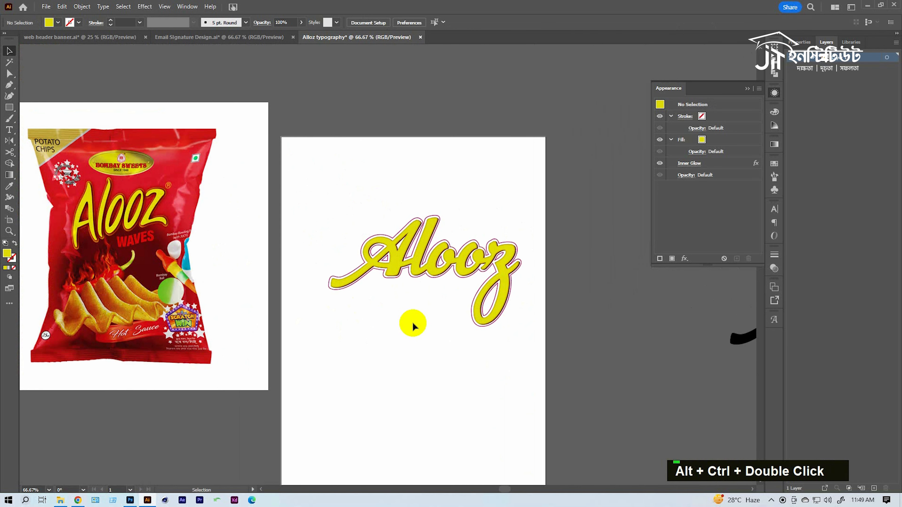
Expand the appearance of the whole Alooz design, including its shadow and outer outline.
{"action": "left_click_drag", "start_coordinate": [367, 188], "coordinate": [549, 350]}
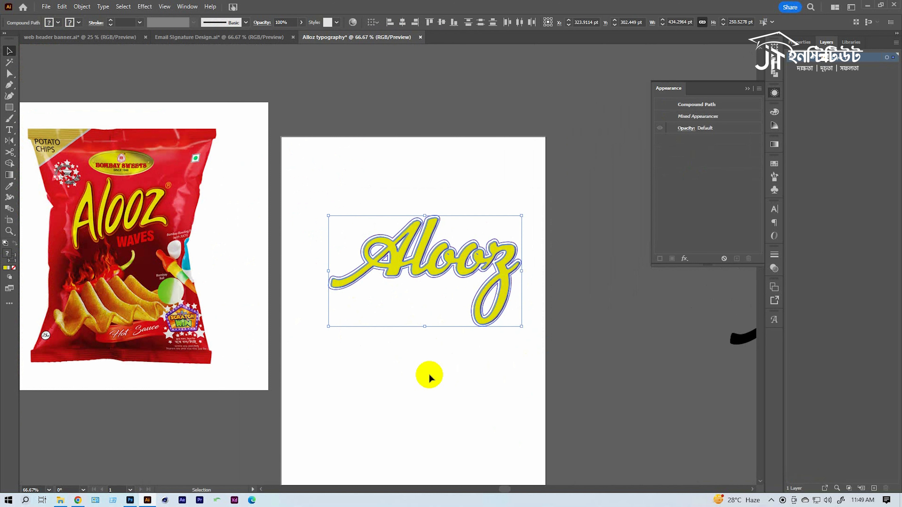
{"action": "left_click", "coordinate": [81, 7]}
{"action": "left_click", "coordinate": [125, 135]}
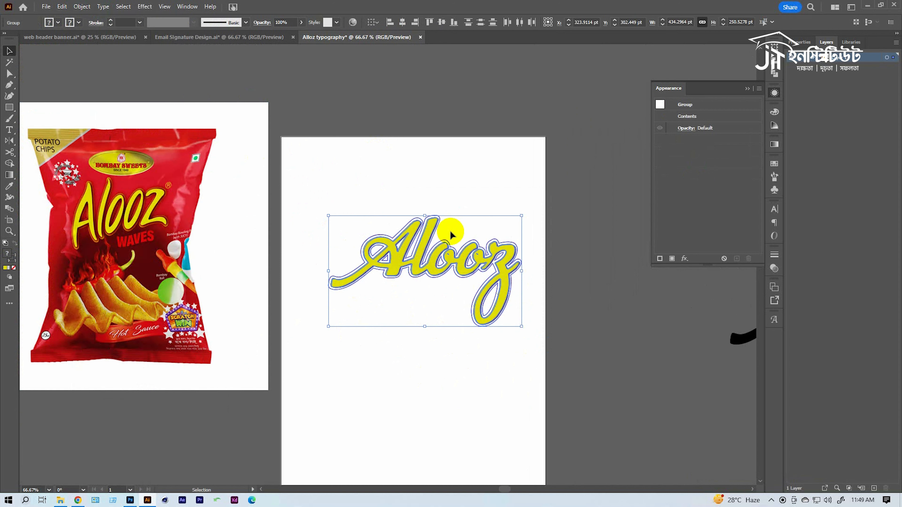
{"action": "left_click_drag", "start_coordinate": [340, 156], "coordinate": [566, 381]}
{"action": "left_click", "coordinate": [81, 7]}
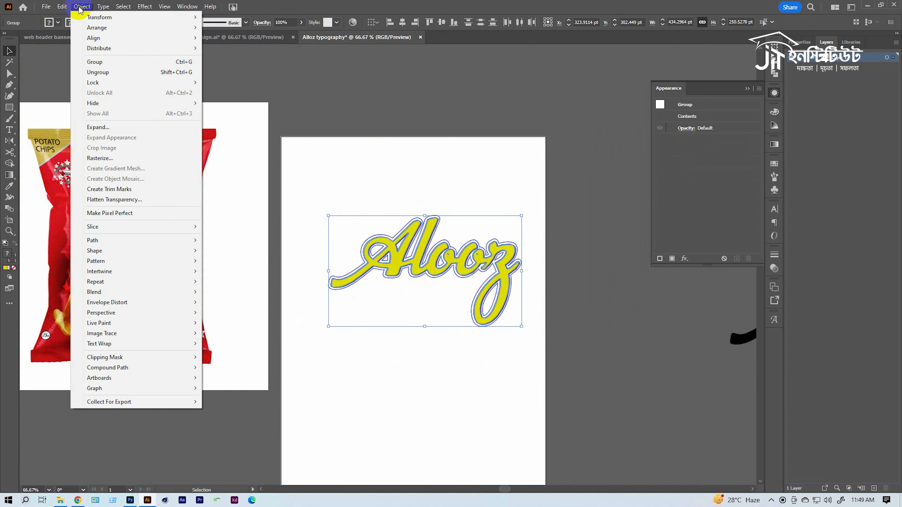
{"action": "left_click", "coordinate": [395, 149]}
{"action": "left_click", "coordinate": [395, 154]}
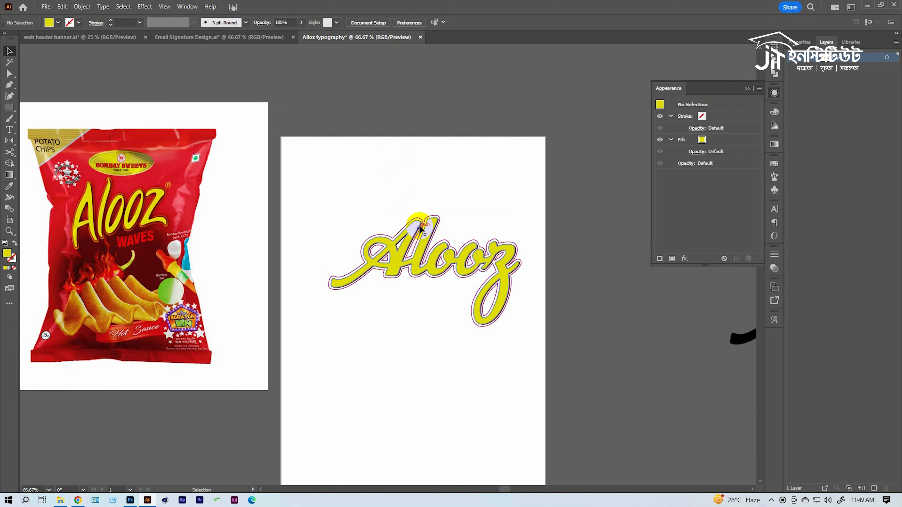
Convert the strokes of the Alooz group to filled shapes with Outline Stroke.
{"action": "double_click", "coordinate": [423, 224]}
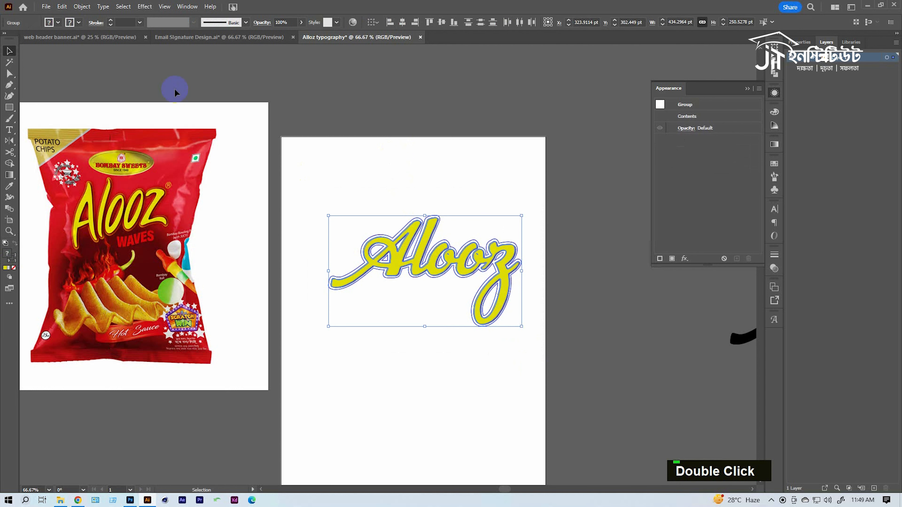
{"action": "left_click", "coordinate": [82, 6]}
{"action": "mouse_move", "coordinate": [114, 242]}
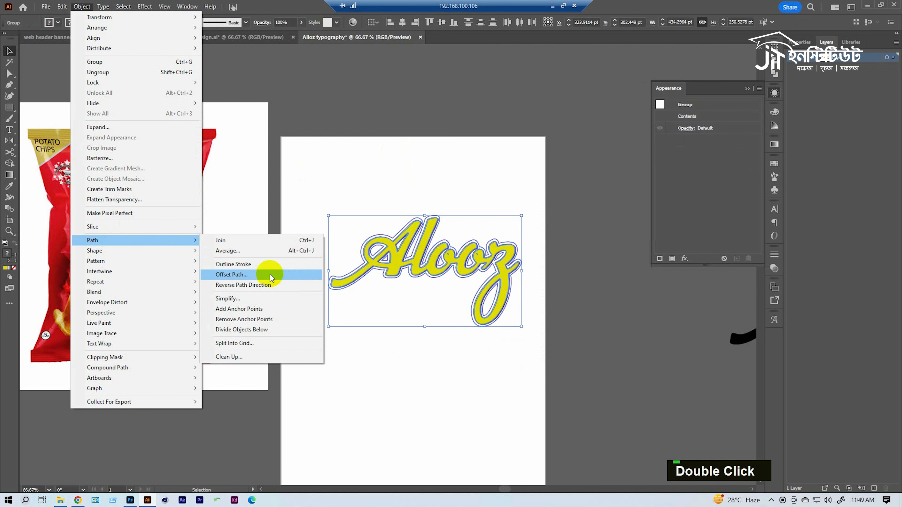
{"action": "left_click", "coordinate": [233, 264]}
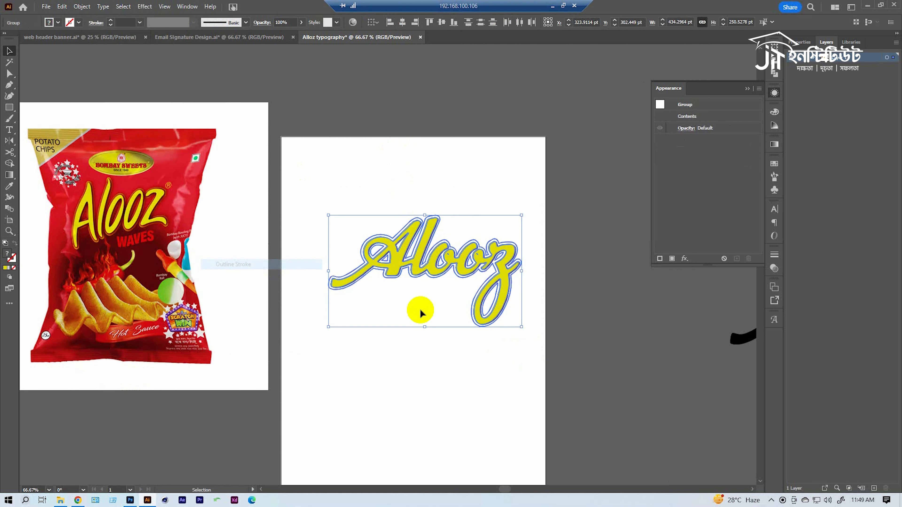
{"action": "left_click", "coordinate": [420, 352]}
Inspect the converted magenta outline and its anchor points up close, and check the whole design on the artboard.
{"action": "key", "text": "ctrl+space"}
{"action": "left_click_drag", "start_coordinate": [369, 251], "coordinate": [433, 300]}
{"action": "left_click", "coordinate": [432, 298]}
{"action": "left_click", "coordinate": [433, 252], "text": "ctrl+alt"}
{"action": "left_click", "coordinate": [433, 272], "text": "ctrl+alt"}
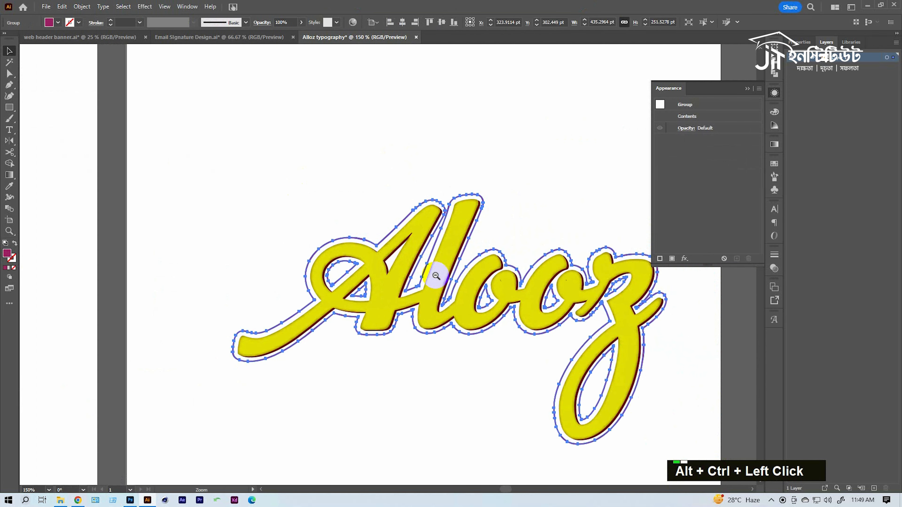
{"action": "left_click", "coordinate": [359, 359], "text": "ctrl+alt"}
{"action": "left_click", "coordinate": [378, 322], "text": "ctrl+alt"}
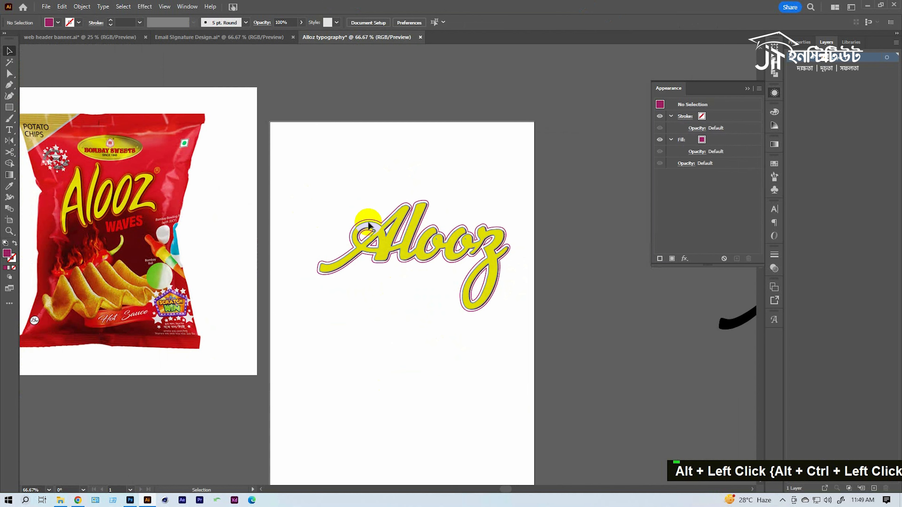
{"action": "left_click", "coordinate": [399, 231]}
{"action": "left_click", "coordinate": [427, 377]}
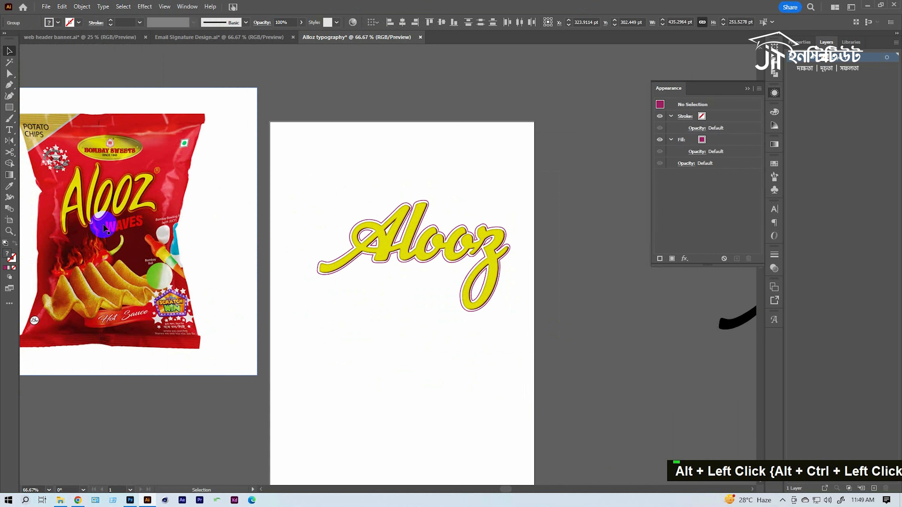
Add the point text "Waves" beneath the Alooz lettering.
{"action": "left_click", "coordinate": [9, 130]}
{"action": "left_click", "coordinate": [357, 334]}
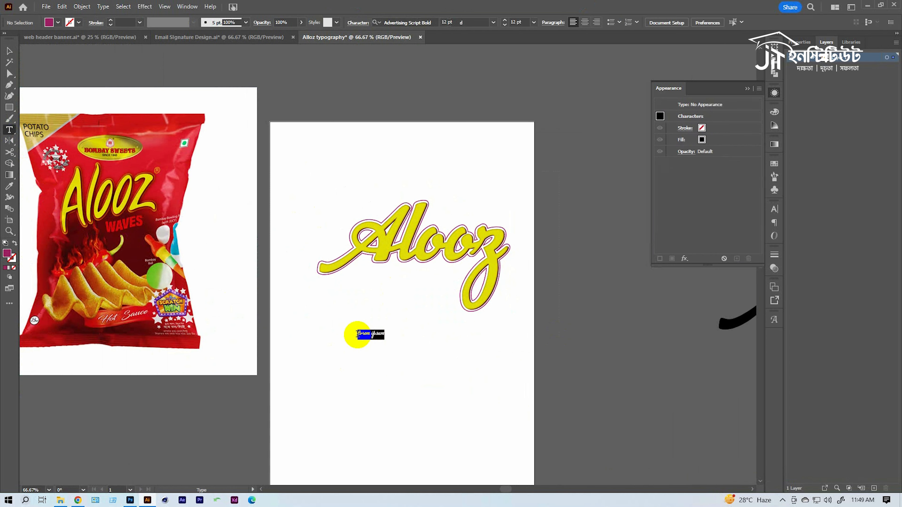
{"action": "type", "text": "Waves"}
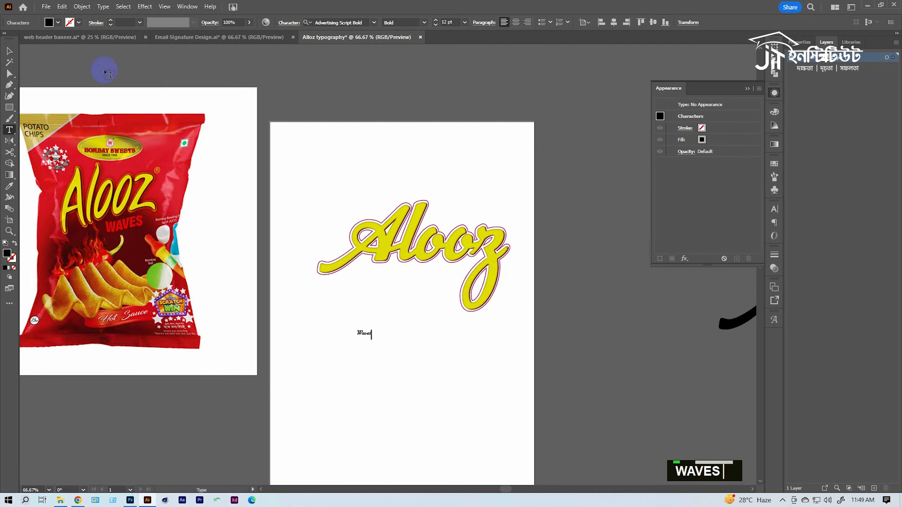
Enlarge the Waves text to about 76 pt and place it under the Alooz lettering, beside the z's tail.
{"action": "left_click", "coordinate": [10, 51]}
{"action": "left_click_drag", "start_coordinate": [371, 342], "coordinate": [468, 405]}
{"action": "left_click_drag", "start_coordinate": [396, 318], "coordinate": [292, 282]}
Replace the capital initial of the Waves text with a lowercase w.
{"action": "left_click", "coordinate": [408, 291], "text": "ctrl"}
{"action": "left_click", "coordinate": [408, 291], "text": "ctrl"}
{"action": "double_click", "coordinate": [348, 260]}
{"action": "type", "text": "w"}
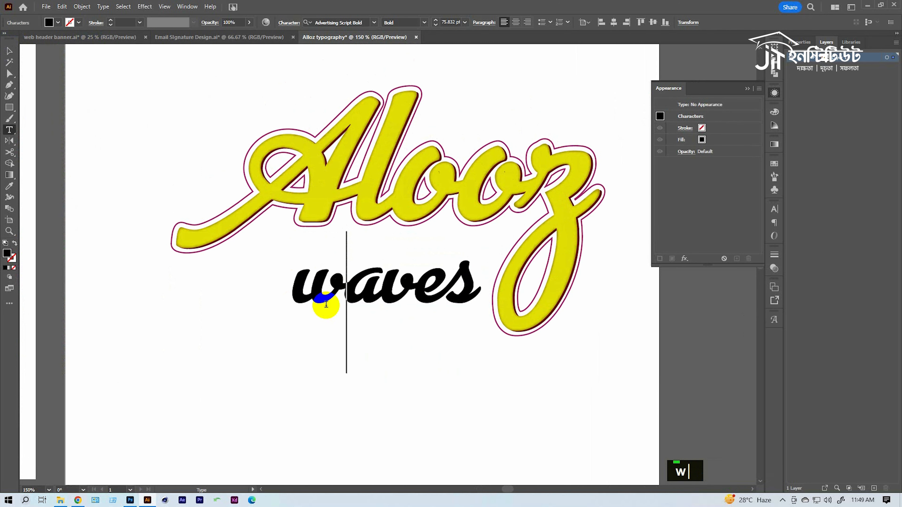
Try the Advertising Script Monoline font on the waves text.
{"action": "left_click", "coordinate": [8, 52]}
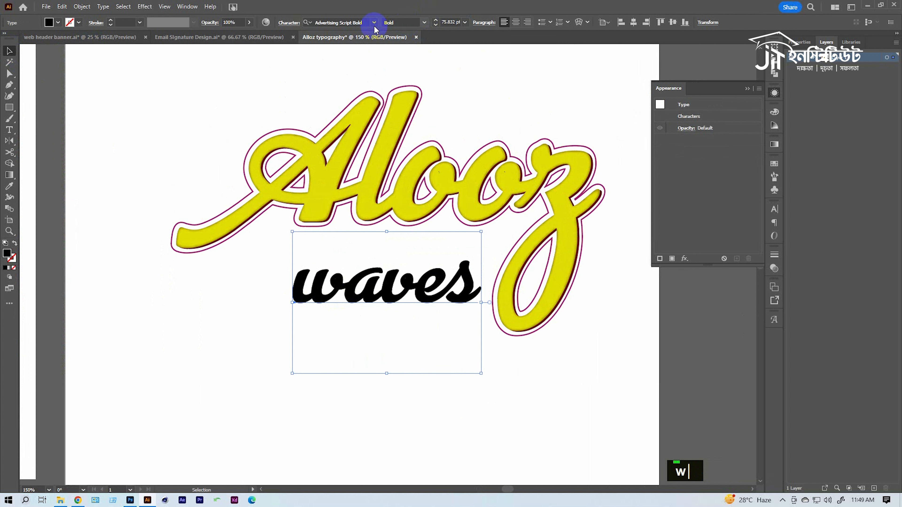
{"action": "left_click", "coordinate": [360, 22]}
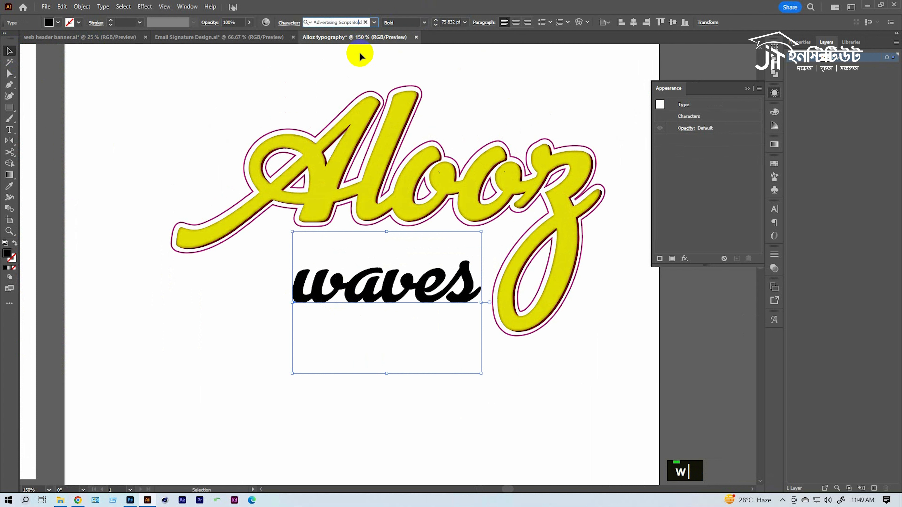
{"action": "key", "text": "BackSpace"}
{"action": "key", "text": "BackSpace"}
{"action": "key", "text": "BackSpace"}
{"action": "key", "text": "BackSpace"}
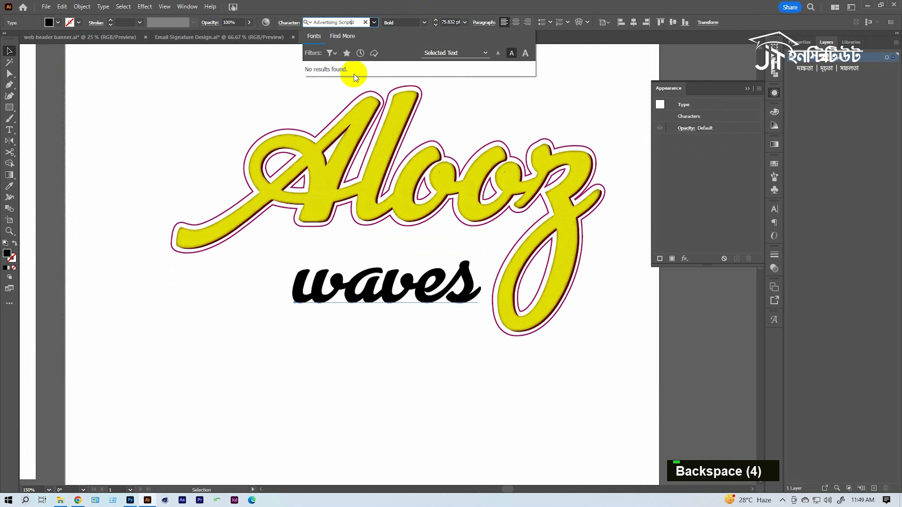
{"action": "key", "text": "Right"}
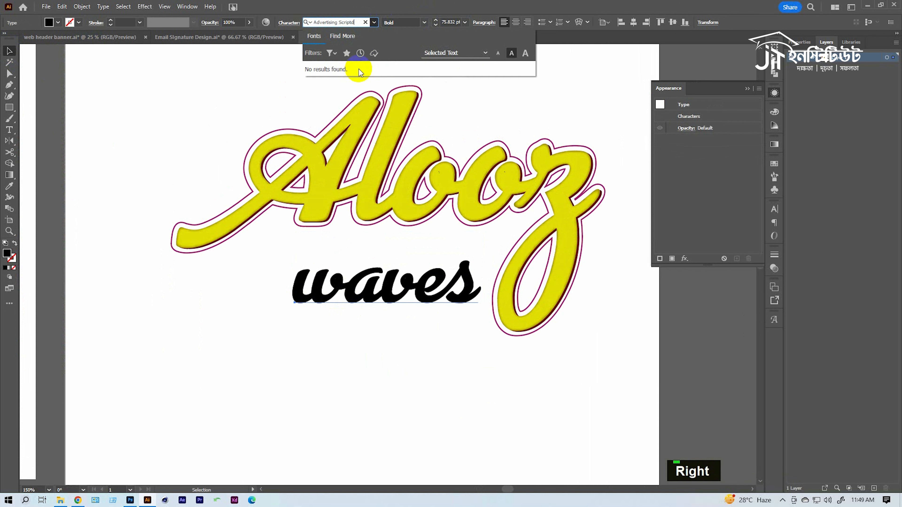
{"action": "key", "text": "BackSpace"}
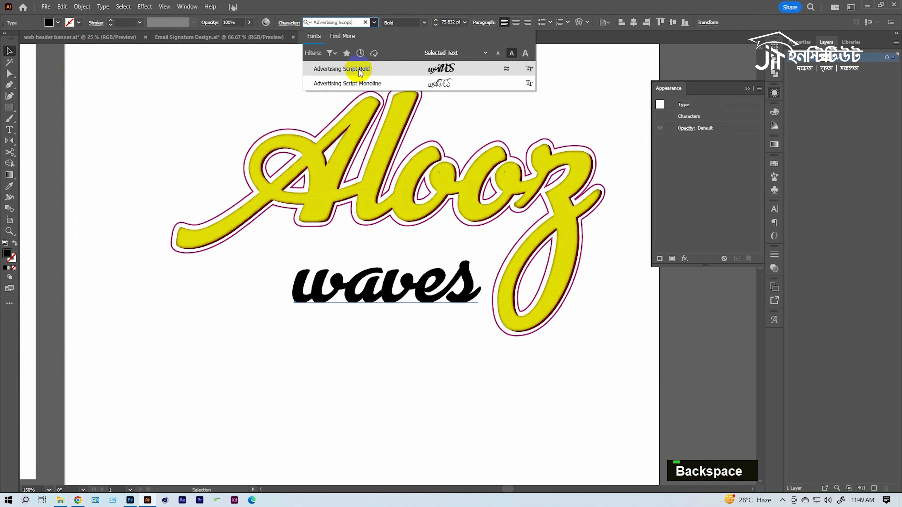
{"action": "left_click", "coordinate": [348, 83]}
{"action": "key", "text": "ctrl+space"}
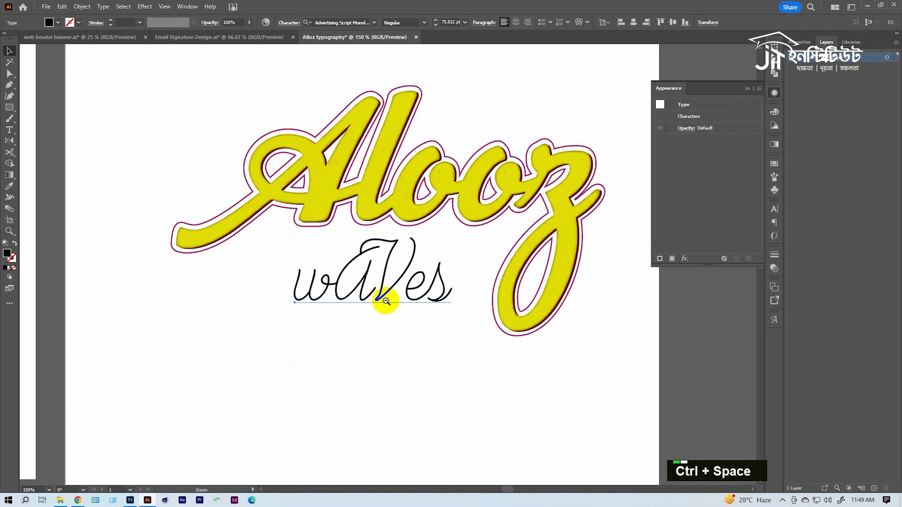
{"action": "left_click", "coordinate": [386, 300], "text": "ctrl+alt"}
{"action": "key", "text": "ctrl+z"}
{"action": "left_click", "coordinate": [395, 333]}
{"action": "key", "text": "space"}
{"action": "left_click_drag", "start_coordinate": [398, 311], "coordinate": [361, 354]}
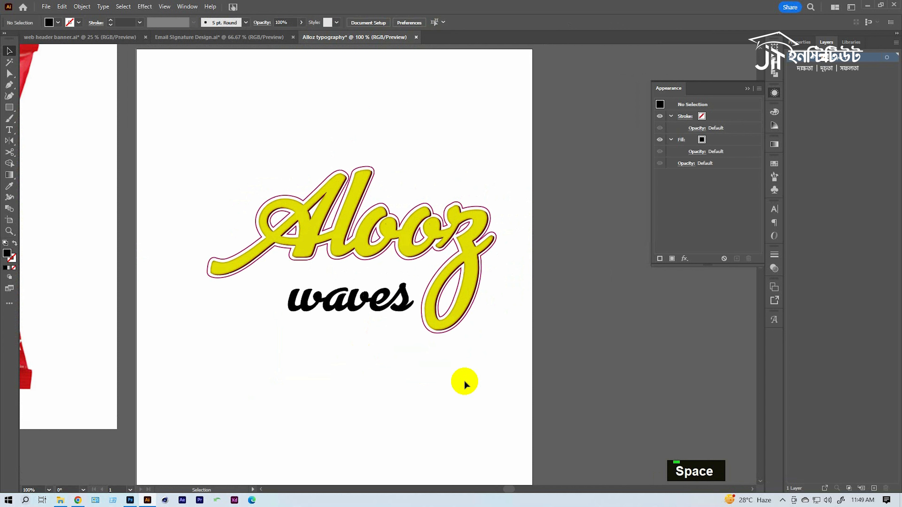
Convert the waves text to title case.
{"action": "double_click", "coordinate": [376, 304]}
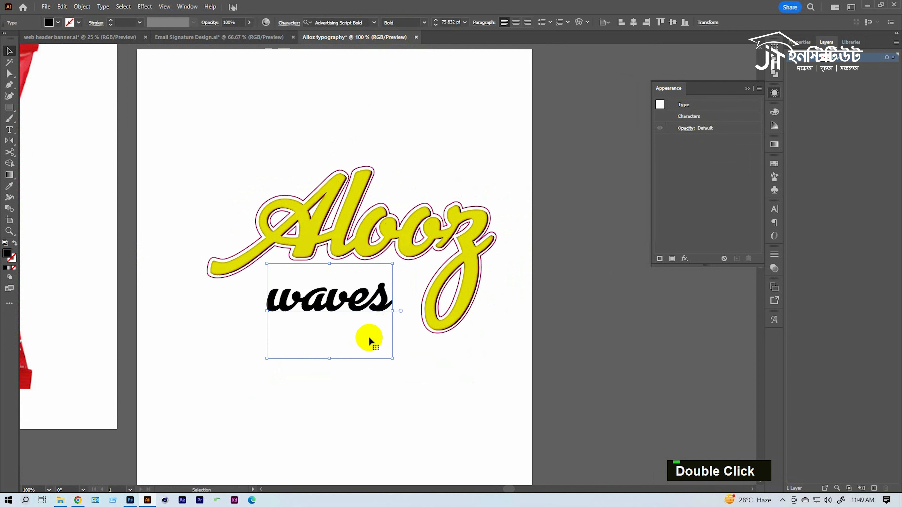
{"action": "left_click", "coordinate": [103, 6]}
{"action": "mouse_move", "coordinate": [191, 182]}
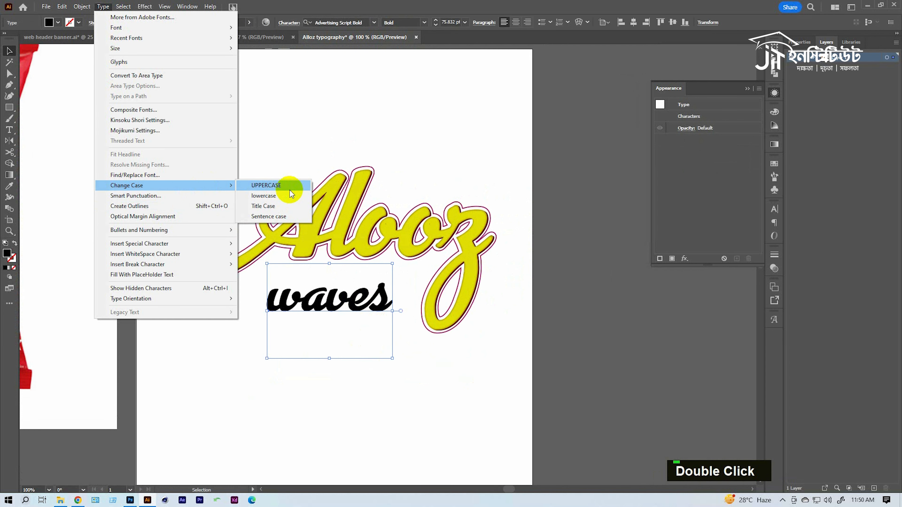
{"action": "left_click", "coordinate": [277, 209]}
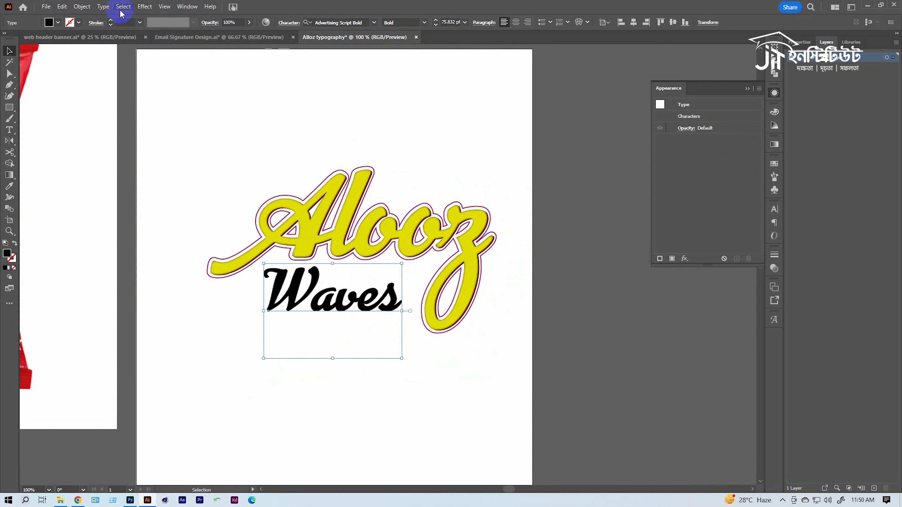
Try setting the Waves text in uppercase, by case conversion and by retyping the letters after the W.
{"action": "key", "text": "space"}
{"action": "mouse_move", "coordinate": [345, 308]}
{"action": "left_mouse_down"}
{"action": "mouse_move", "coordinate": [357, 418]}
{"action": "mouse_move", "coordinate": [361, 311]}
{"action": "left_mouse_up"}
{"action": "left_click", "coordinate": [108, 6]}
{"action": "left_click", "coordinate": [108, 8]}
{"action": "left_click", "coordinate": [262, 187]}
{"action": "left_click", "coordinate": [345, 314]}
{"action": "double_click", "coordinate": [344, 333]}
{"action": "left_click_drag", "start_coordinate": [331, 322], "coordinate": [475, 336]}
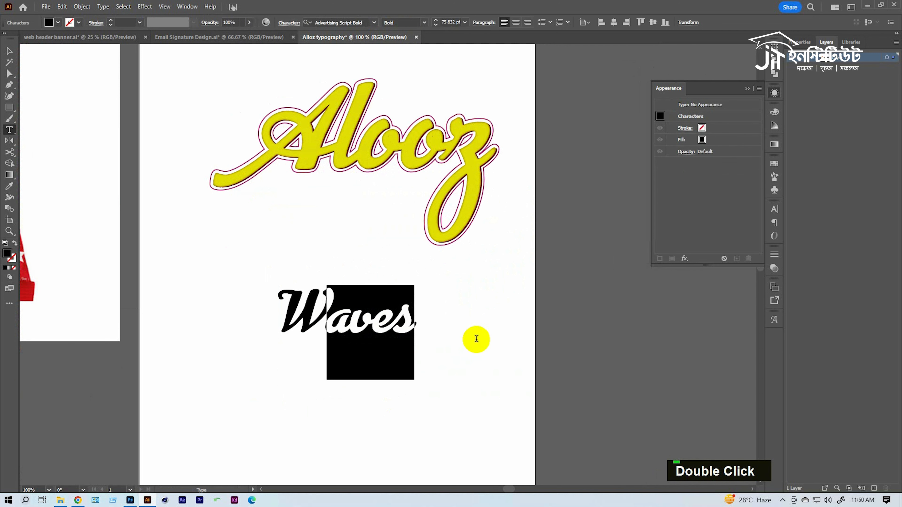
{"action": "key", "text": "BackSpace"}
{"action": "left_click", "coordinate": [8, 53]}
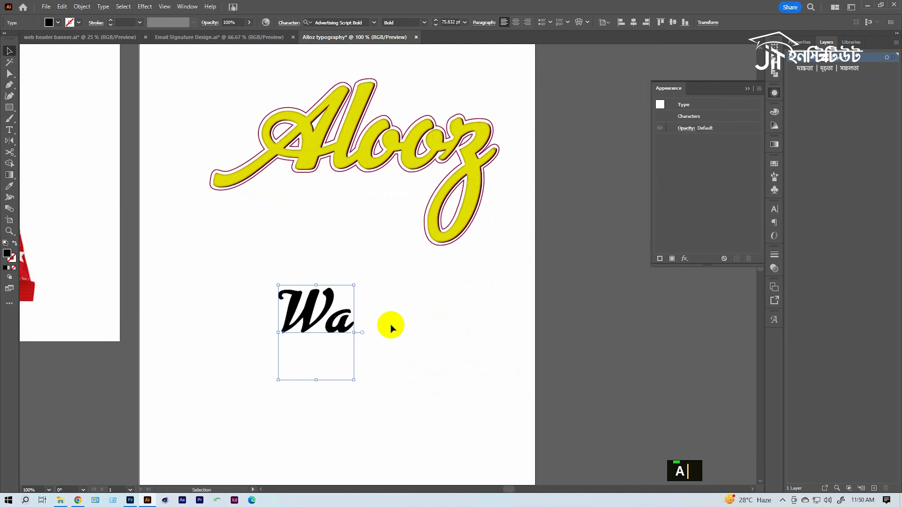
{"action": "key", "text": "ctrl+z"}
Reduce the Waves text to about 52.5 pt and place it under the Alooz lettering, beside the z's tail.
{"action": "left_click_drag", "start_coordinate": [367, 321], "coordinate": [363, 210]}
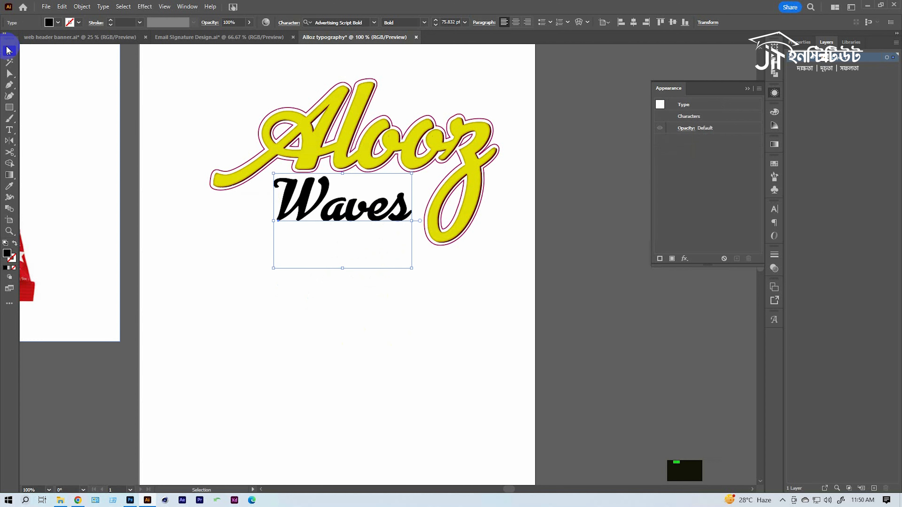
{"action": "left_click_drag", "start_coordinate": [411, 173], "coordinate": [402, 188]}
{"action": "left_click_drag", "start_coordinate": [353, 210], "coordinate": [367, 204]}
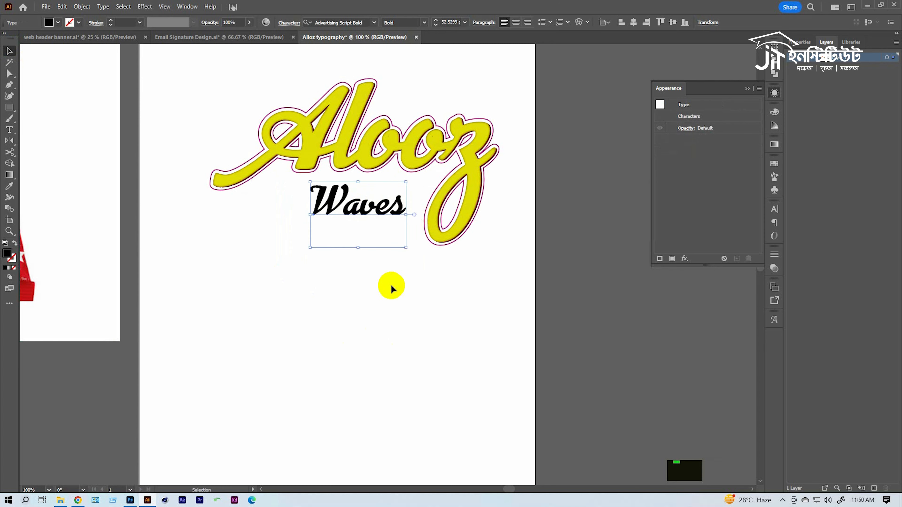
Convert the Waves text to outlines and group it with the whole Alooz lettering.
{"action": "left_click", "coordinate": [391, 286]}
{"action": "left_click", "coordinate": [372, 266], "text": "ctrl+alt"}
{"action": "left_click", "coordinate": [373, 265], "text": "ctrl+alt"}
{"action": "left_click", "coordinate": [400, 239]}
{"action": "key", "text": "ctrl+shift+o"}
{"action": "left_click_drag", "start_coordinate": [294, 173], "coordinate": [501, 310]}
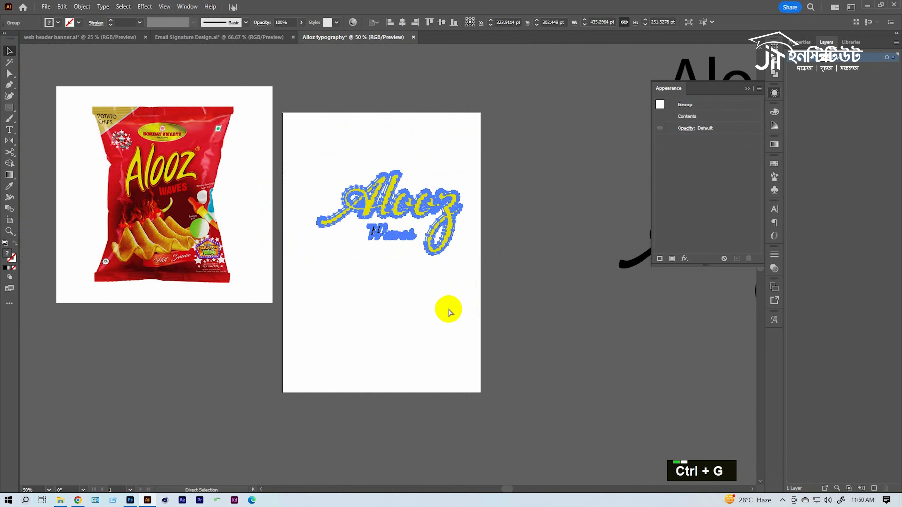
{"action": "key", "text": "ctrl+g"}
{"action": "left_click", "coordinate": [417, 316]}
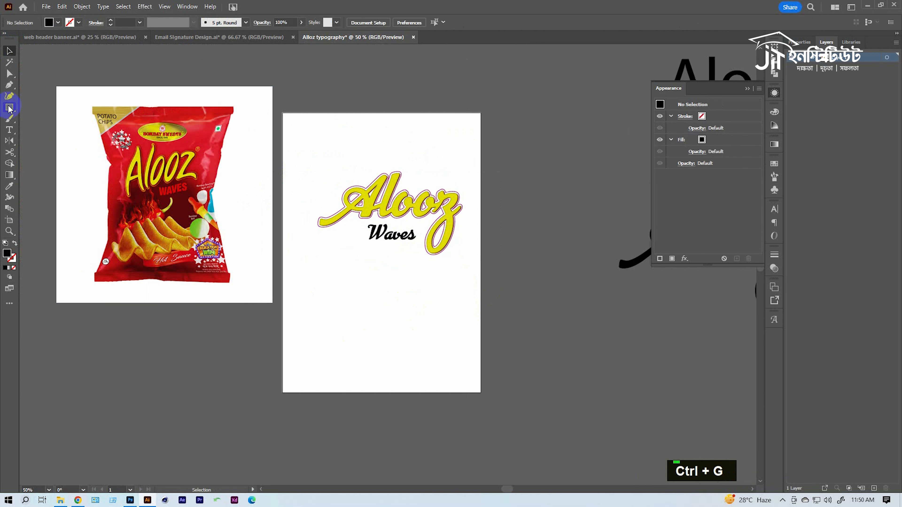
Draw a 595.28 x 841.89 pt rectangle covering the whole artboard and send it behind the lettering.
{"action": "right_click", "coordinate": [9, 108]}
{"action": "left_click", "coordinate": [53, 108]}
{"action": "left_click_drag", "start_coordinate": [283, 114], "coordinate": [480, 394]}
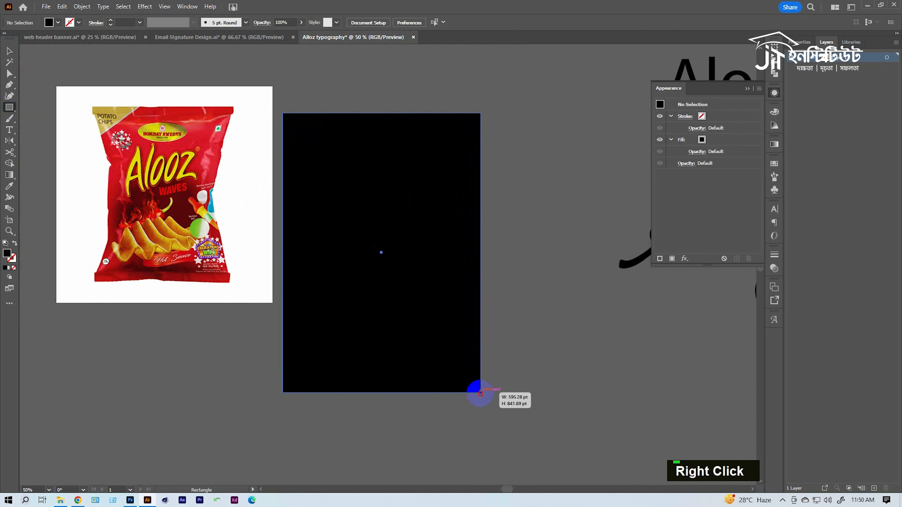
{"action": "key", "text": "v"}
{"action": "double_click", "coordinate": [461, 340]}
{"action": "key", "text": "ctrl+shift+bracketleft"}
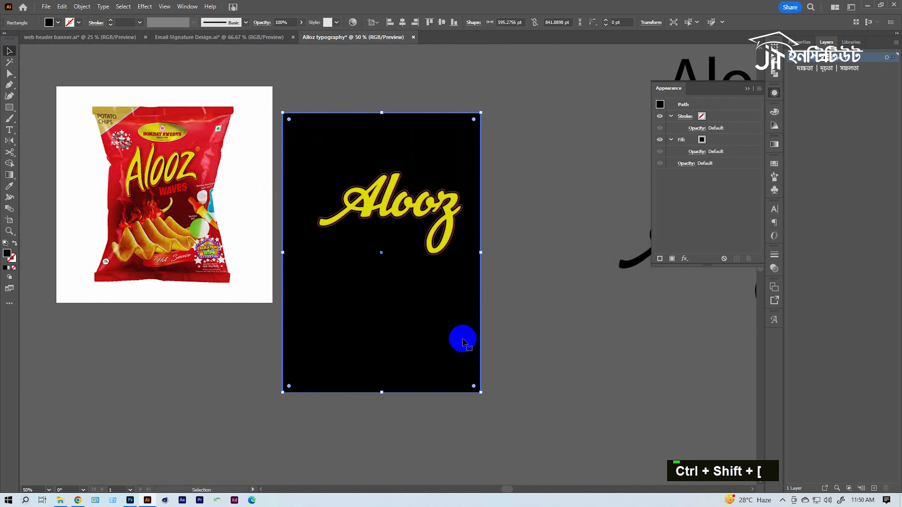
Fill the background rectangle with the red sampled from the upper edge of the chips packet.
{"action": "key", "text": "i"}
{"action": "left_click", "coordinate": [191, 110]}
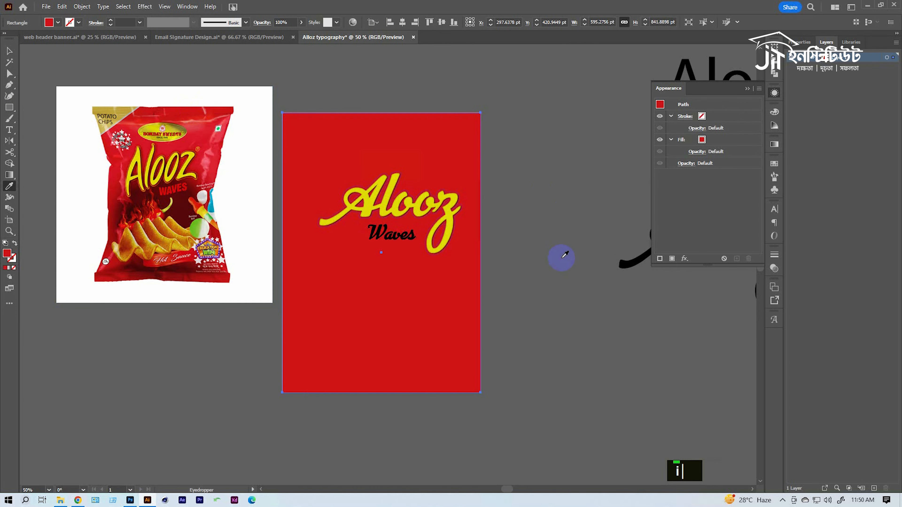
{"action": "key", "text": "v"}
{"action": "left_click", "coordinate": [553, 268]}
Try another background colour for the rectangle, sampled from the packet just below the WAVES lettering.
{"action": "left_click", "coordinate": [459, 305]}
{"action": "left_click", "coordinate": [360, 282], "text": "ctrl"}
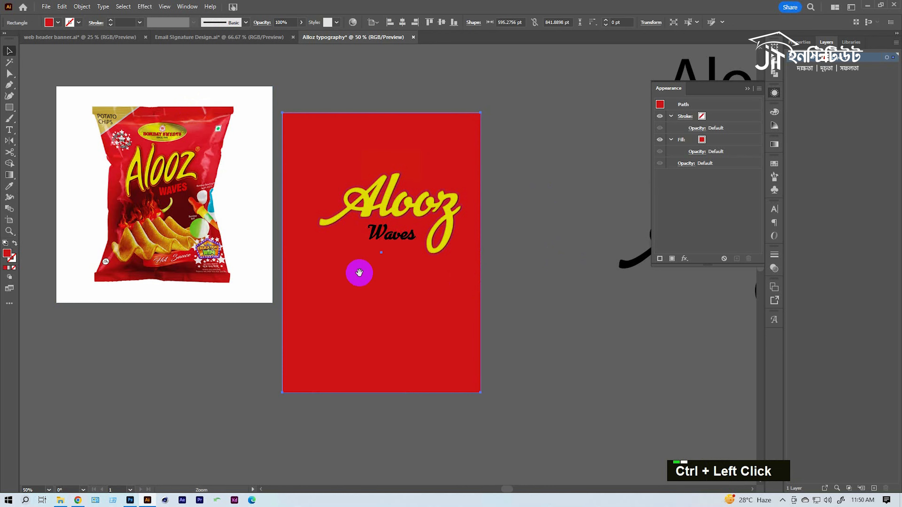
{"action": "left_click_drag", "start_coordinate": [333, 288], "coordinate": [390, 332]}
{"action": "key", "text": "i"}
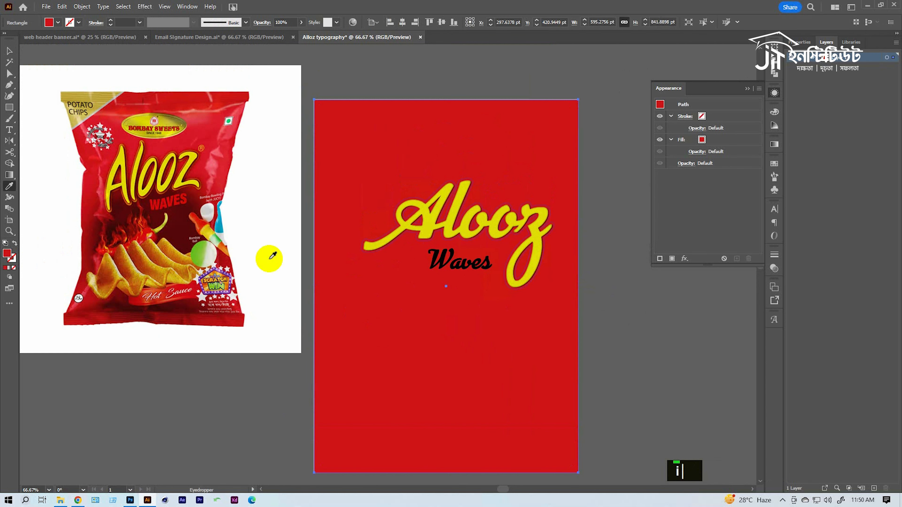
{"action": "left_click", "coordinate": [177, 217]}
{"action": "key", "text": "ctrl+z"}
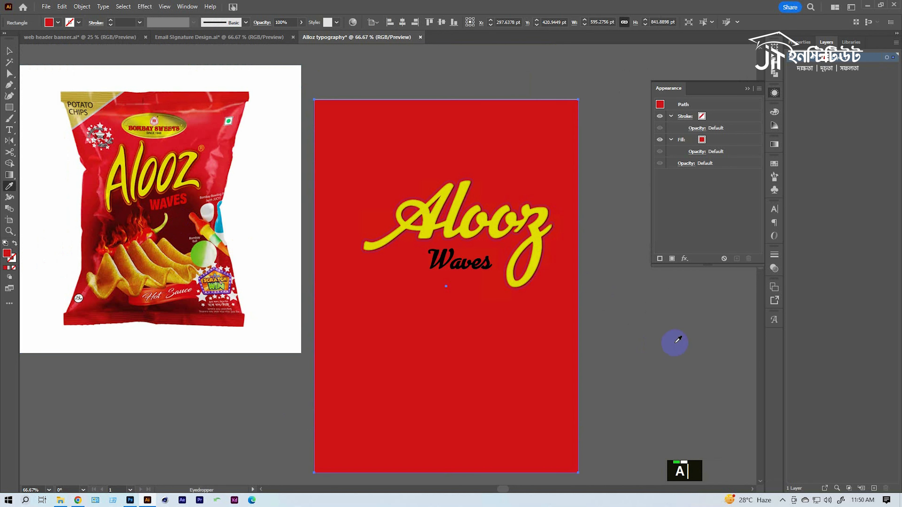
{"action": "key", "text": "v"}
{"action": "left_click", "coordinate": [665, 339]}
Isolate the lettering group and change the thin offset outline around Alooz from magenta to white.
{"action": "left_click", "coordinate": [411, 237], "text": "ctrl"}
{"action": "left_click", "coordinate": [497, 286], "text": "ctrl"}
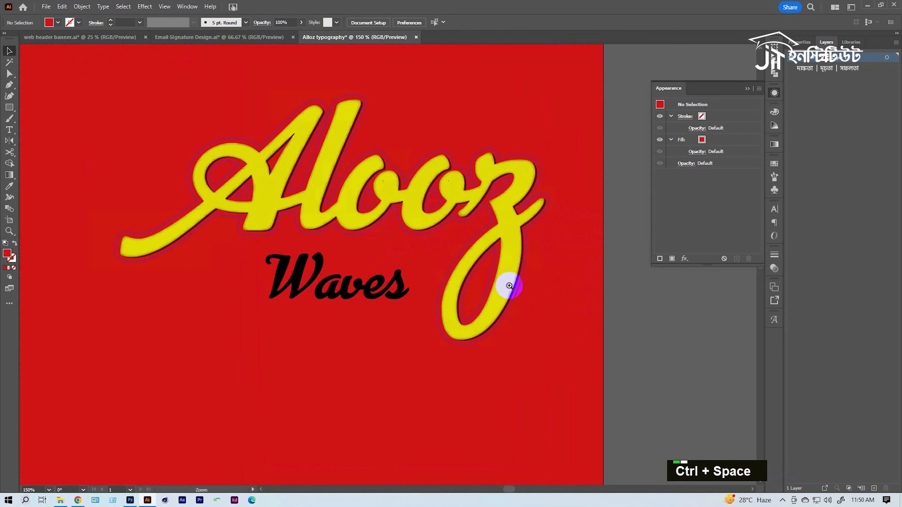
{"action": "left_click", "coordinate": [508, 287], "text": "ctrl"}
{"action": "left_click", "coordinate": [407, 219]}
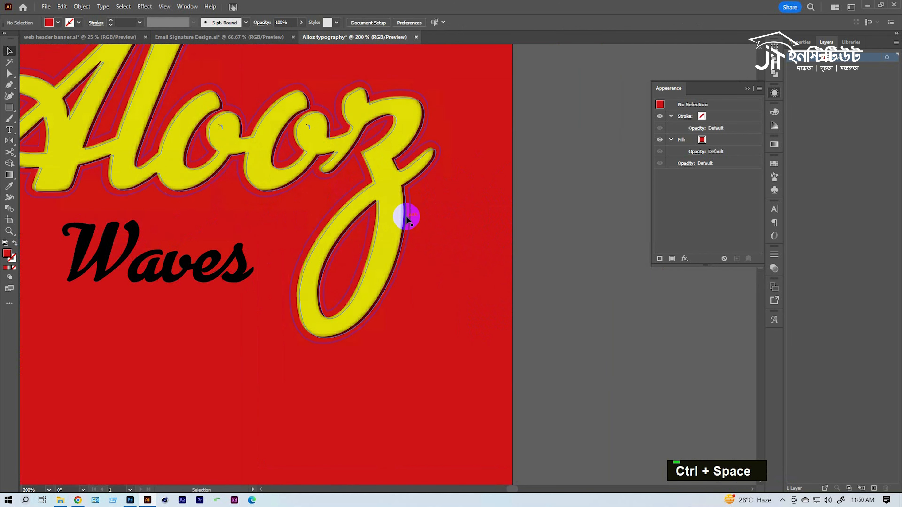
{"action": "double_click", "coordinate": [418, 178]}
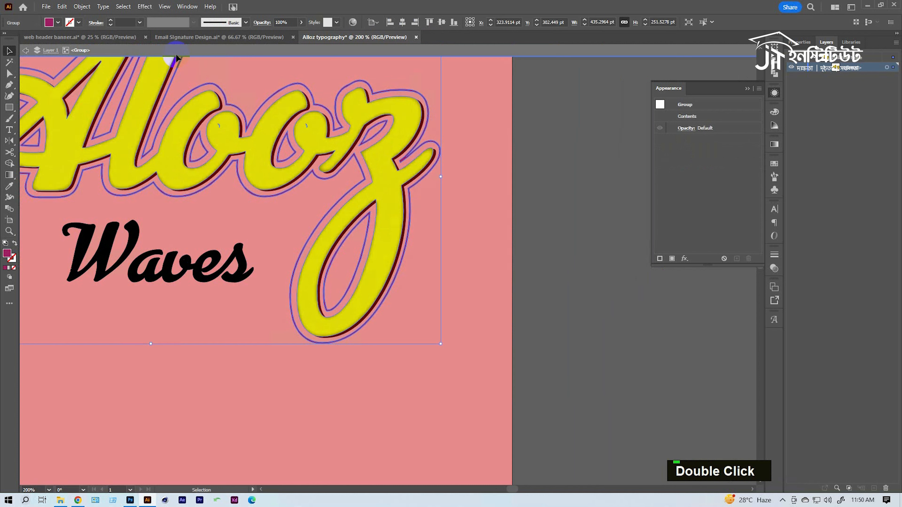
{"action": "left_click", "coordinate": [58, 22]}
{"action": "left_click", "coordinate": [19, 42]}
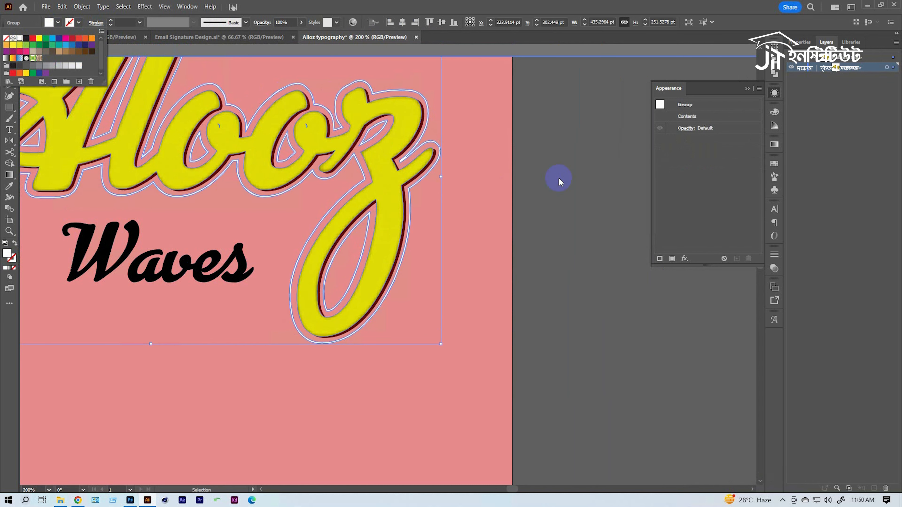
{"action": "double_click", "coordinate": [532, 178]}
{"action": "double_click", "coordinate": [569, 201], "text": "ctrl+alt"}
{"action": "left_click", "coordinate": [569, 201]}
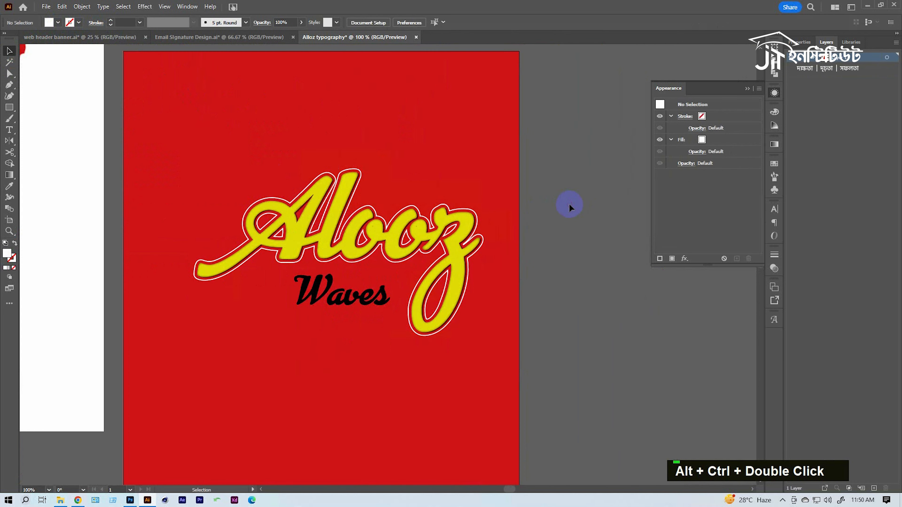
Inside the lettering group, nudge the yellow Alooz letters and their white outline 1 pt left, away from the dark shadow.
{"action": "left_click_drag", "start_coordinate": [394, 299], "coordinate": [401, 264]}
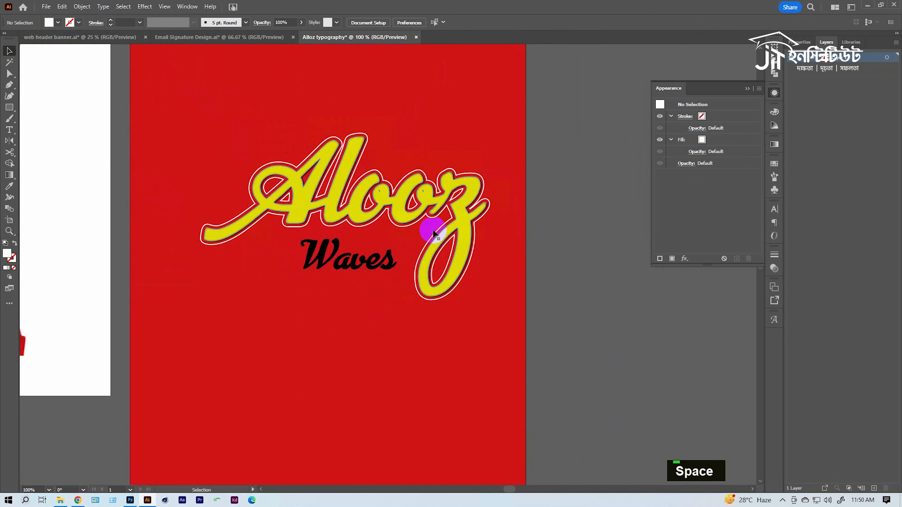
{"action": "left_click", "coordinate": [441, 255], "text": "ctrl"}
{"action": "double_click", "coordinate": [409, 233], "text": "ctrl"}
{"action": "left_click_drag", "start_coordinate": [352, 304], "coordinate": [420, 291]}
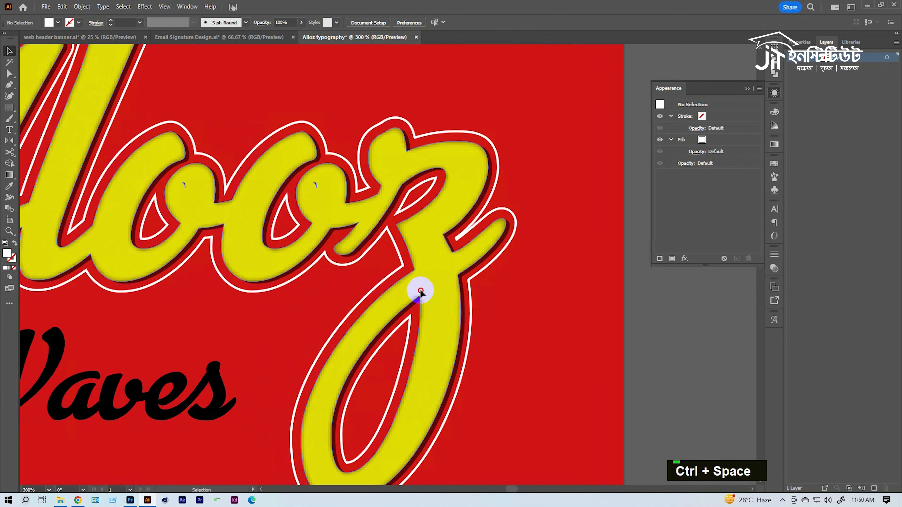
{"action": "left_click", "coordinate": [461, 298]}
{"action": "double_click", "coordinate": [436, 288]}
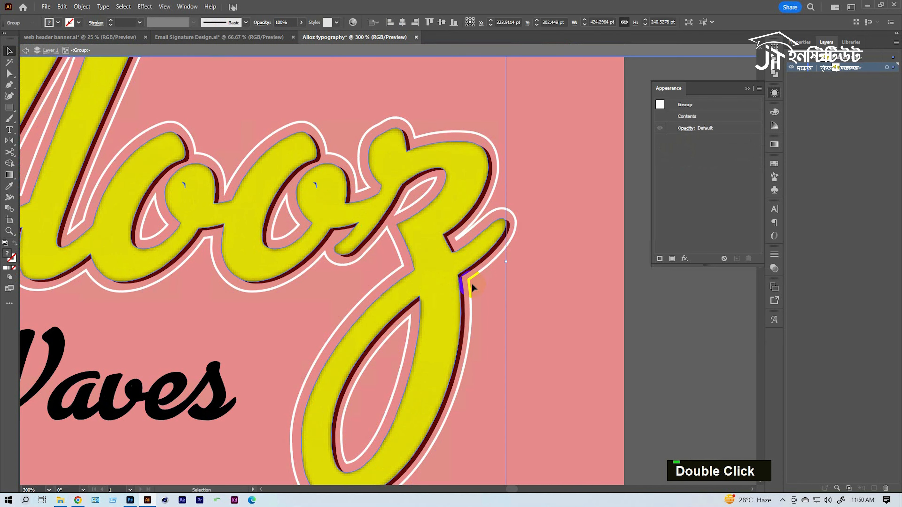
{"action": "left_click", "coordinate": [571, 313], "text": "shift"}
{"action": "key", "text": "Left"}
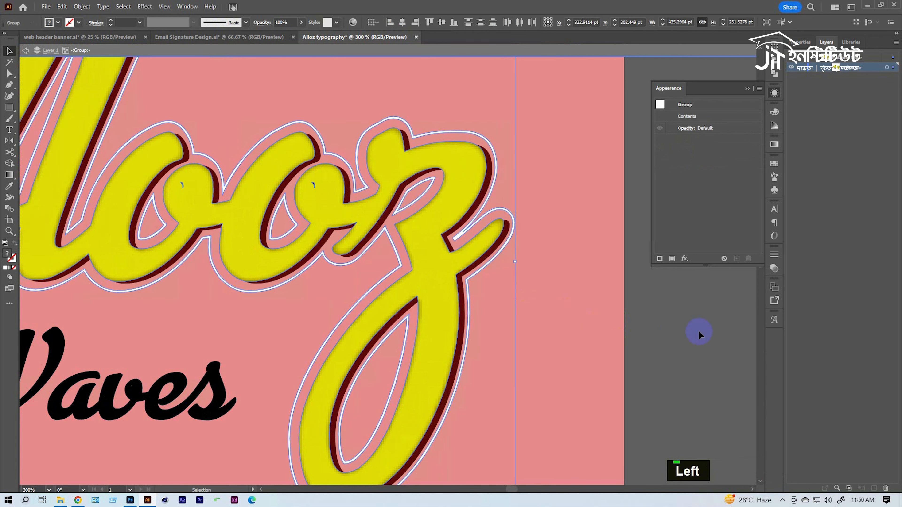
{"action": "double_click", "coordinate": [695, 314]}
{"action": "double_click", "coordinate": [276, 256], "text": "ctrl+alt"}
{"action": "left_click", "coordinate": [326, 272], "text": "ctrl+alt"}
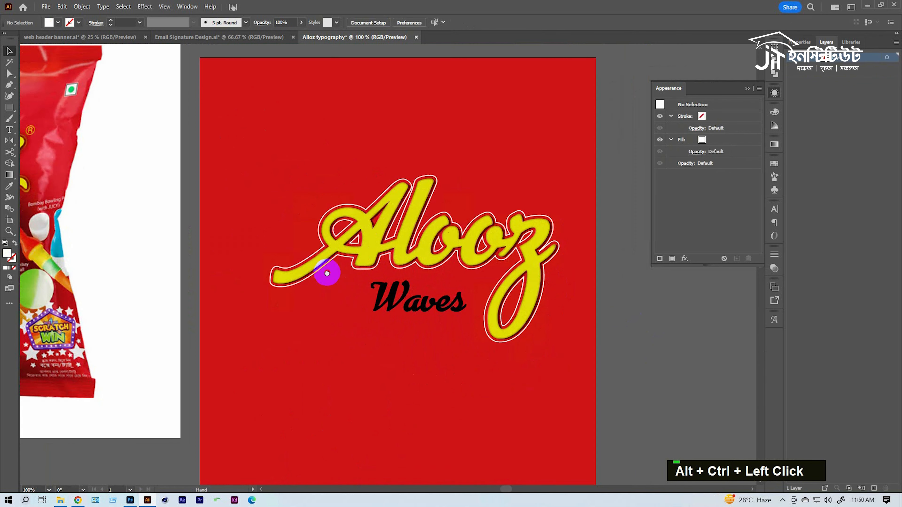
Isolate the Waves lettering within the group and fill it with white.
{"action": "left_click", "coordinate": [376, 308], "text": "ctrl+alt"}
{"action": "left_click", "coordinate": [413, 281], "text": "ctrl+alt"}
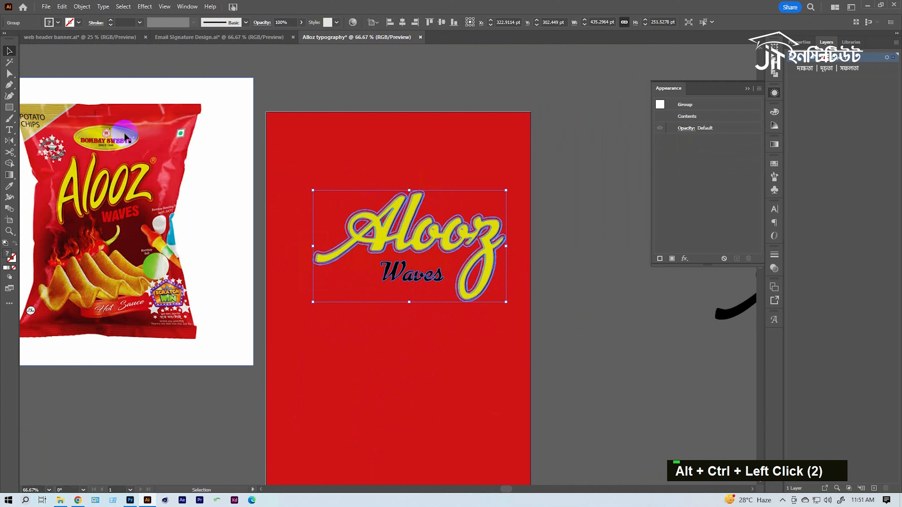
{"action": "double_click", "coordinate": [391, 272]}
{"action": "left_click", "coordinate": [58, 23]}
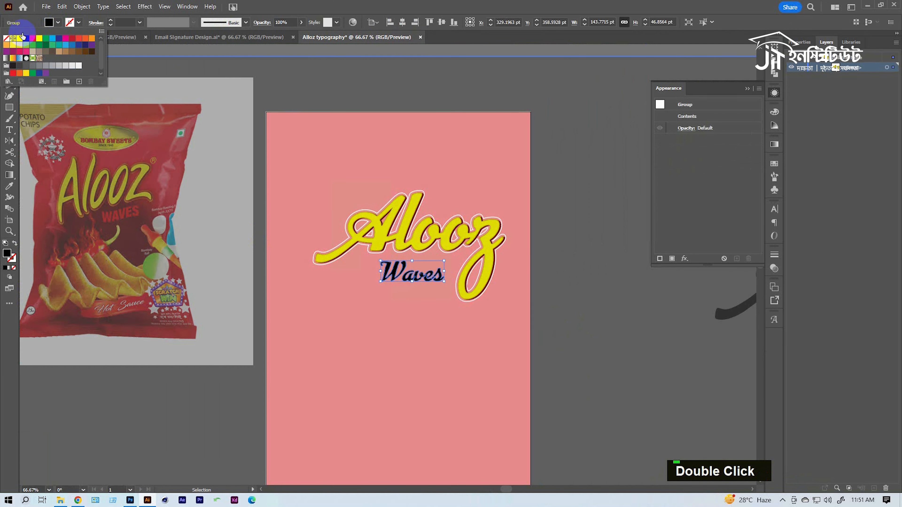
{"action": "double_click", "coordinate": [556, 311]}
{"action": "left_click", "coordinate": [457, 311], "text": "ctrl+alt"}
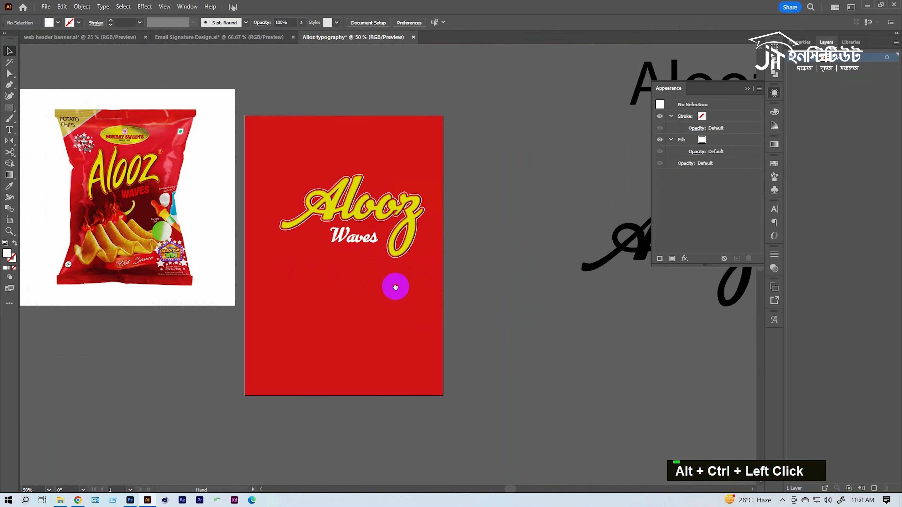
Move the black script Alooz text close beneath the plain Alooz text beside the artboard.
{"action": "left_click_drag", "start_coordinate": [394, 288], "coordinate": [441, 310]}
{"action": "left_click_drag", "start_coordinate": [398, 230], "coordinate": [417, 229]}
{"action": "left_click", "coordinate": [389, 23]}
{"action": "left_click", "coordinate": [544, 196]}
{"action": "left_click_drag", "start_coordinate": [546, 165], "coordinate": [457, 185]}
{"action": "left_click", "coordinate": [548, 292], "text": "ctrl+alt"}
{"action": "left_click_drag", "start_coordinate": [489, 298], "coordinate": [439, 321]}
{"action": "left_click_drag", "start_coordinate": [384, 281], "coordinate": [422, 241]}
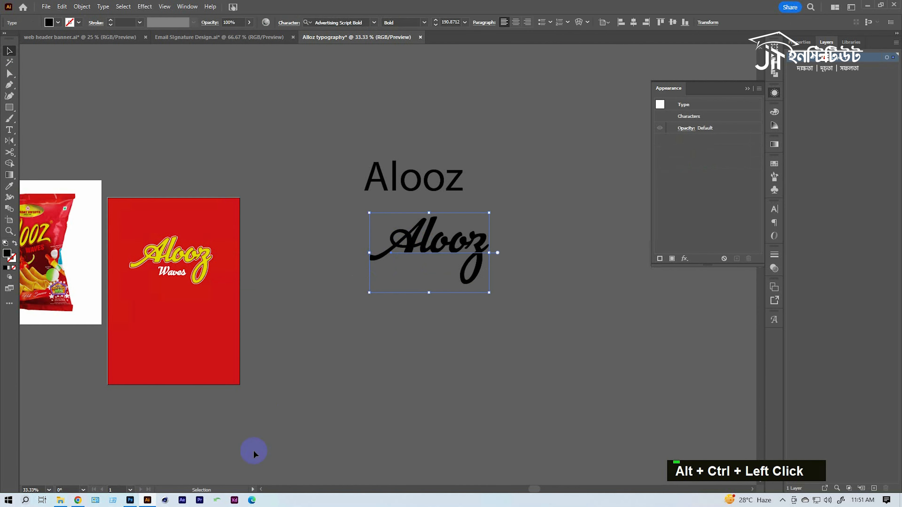
Switch to Chrome, search Google Images for "spiral effect", preview the red-and-cream swirl, and return to the artwork.
{"action": "left_click", "coordinate": [81, 501]}
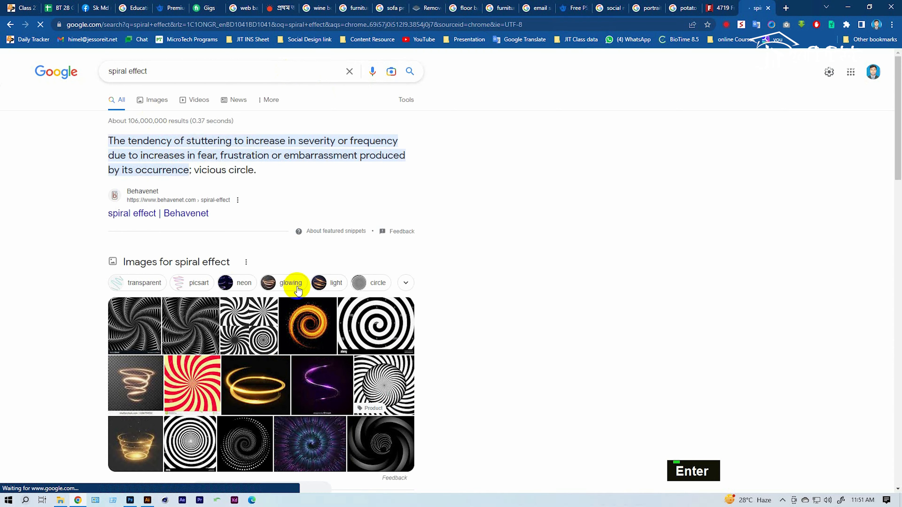
{"action": "left_click", "coordinate": [153, 100]}
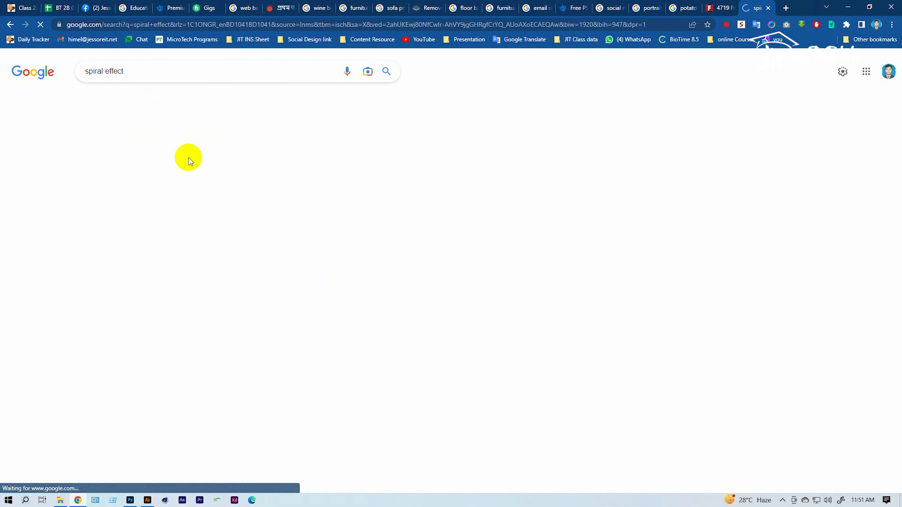
{"action": "left_click", "coordinate": [461, 227]}
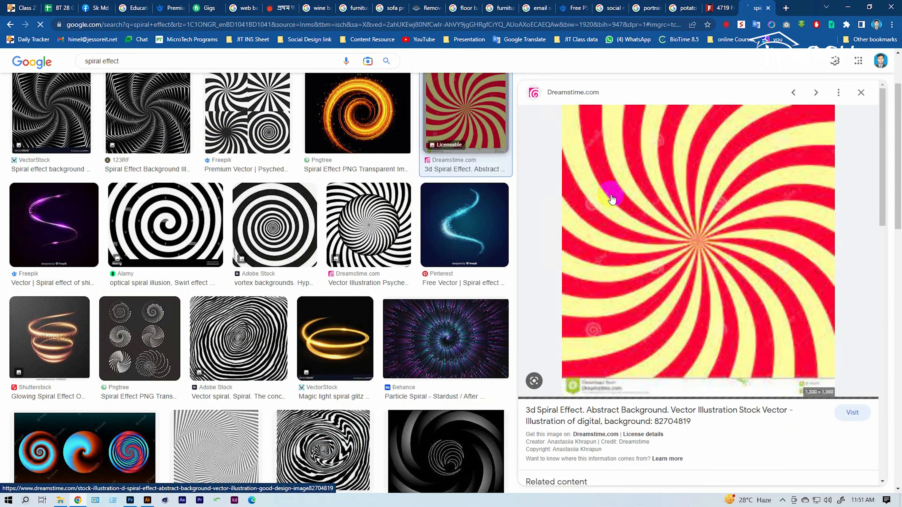
{"action": "left_click", "coordinate": [848, 7]}
Move both black Alooz text copies up and to the right, clearing the empty canvas beside the artboard.
{"action": "left_click_drag", "start_coordinate": [283, 258], "coordinate": [425, 256]}
{"action": "left_click_drag", "start_coordinate": [492, 258], "coordinate": [399, 279]}
{"action": "left_click_drag", "start_coordinate": [392, 163], "coordinate": [530, 342]}
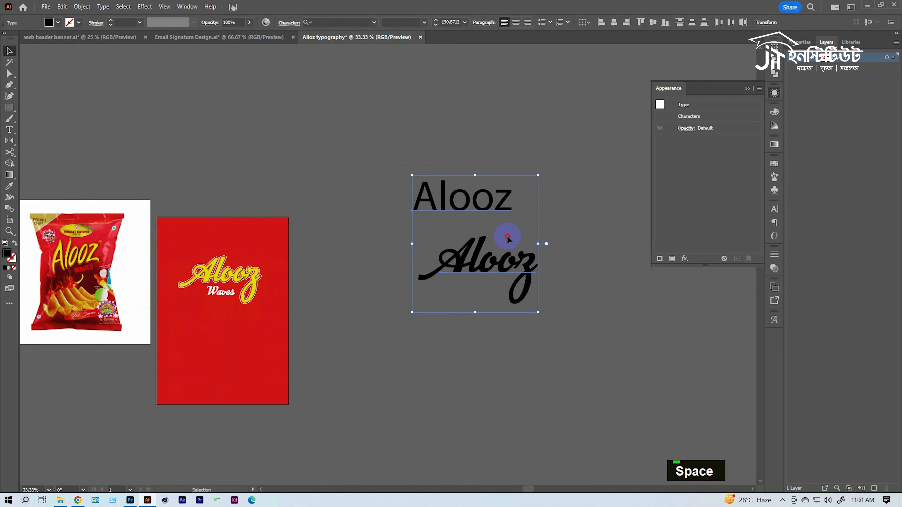
{"action": "left_click_drag", "start_coordinate": [507, 236], "coordinate": [642, 64]}
{"action": "left_click", "coordinate": [487, 278]}
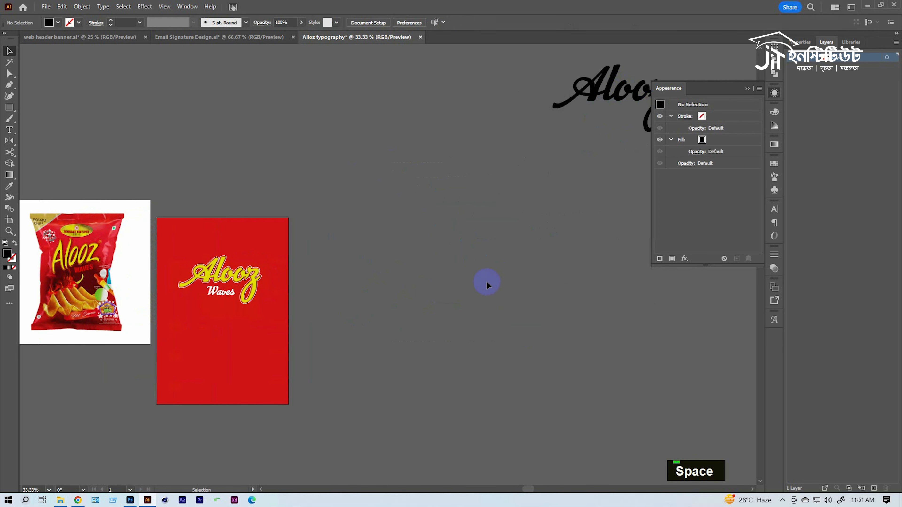
Draw a black circle about 906 pt in diameter on the empty canvas beside the red artboard.
{"action": "right_click", "coordinate": [9, 109]}
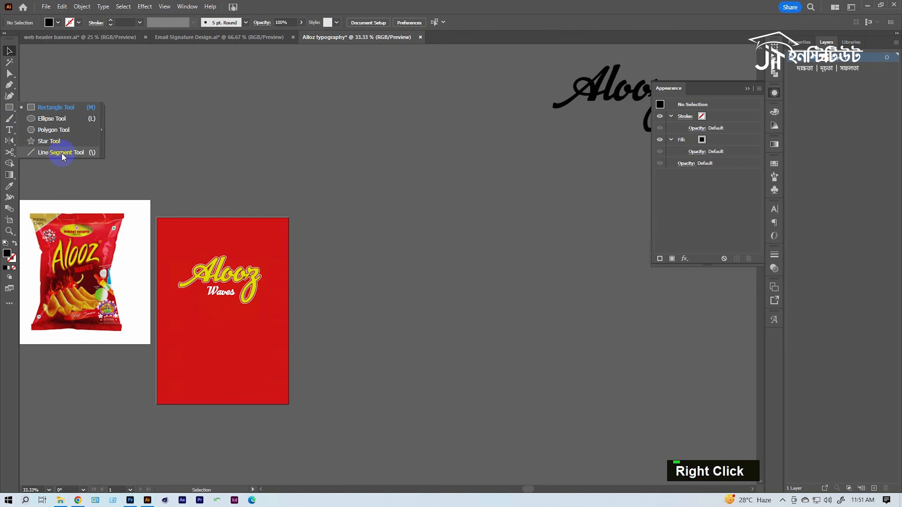
{"action": "left_click", "coordinate": [52, 118]}
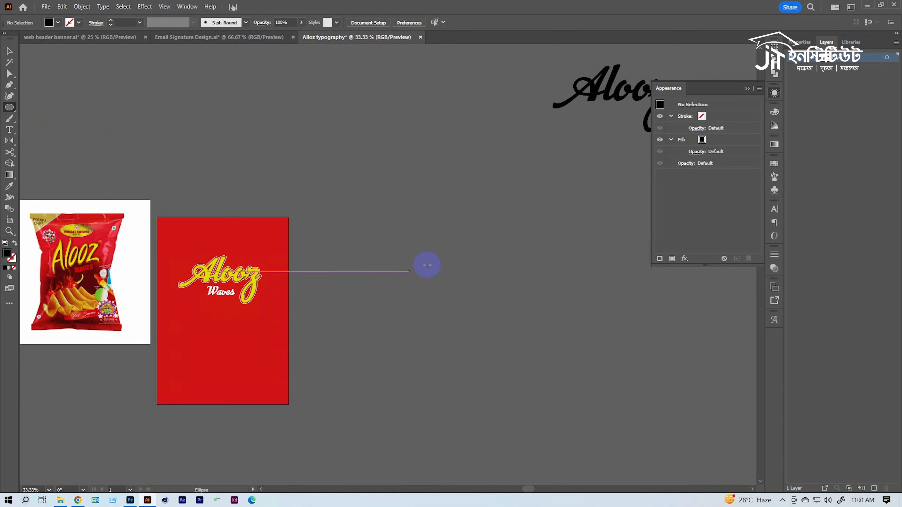
{"action": "left_click_drag", "start_coordinate": [469, 235], "coordinate": [554, 338]}
{"action": "key", "text": "v"}
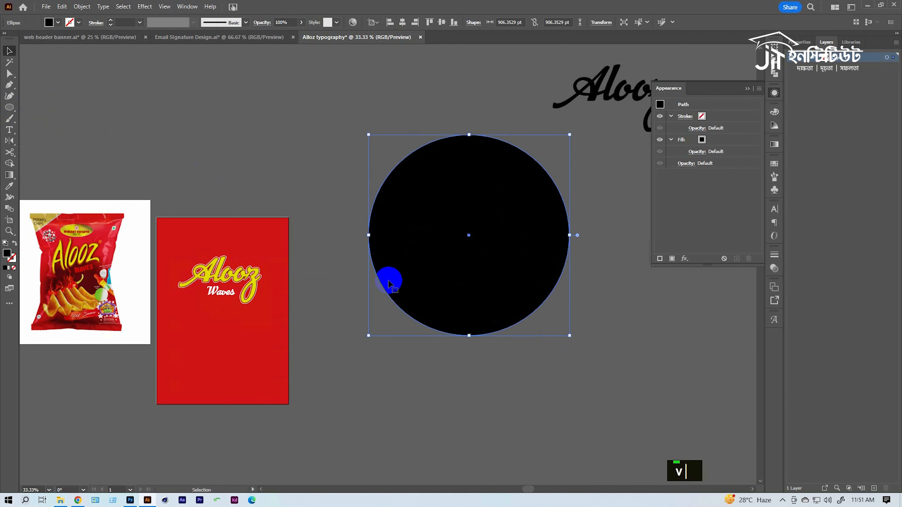
Swap the circle's black fill for a 1 pt black stroke and scale it down to about 280 pt in diameter.
{"action": "key", "text": "space"}
{"action": "left_click_drag", "start_coordinate": [461, 245], "coordinate": [433, 276]}
{"action": "left_click", "coordinate": [541, 167]}
{"action": "left_click", "coordinate": [511, 191]}
{"action": "left_click_drag", "start_coordinate": [540, 165], "coordinate": [472, 235]}
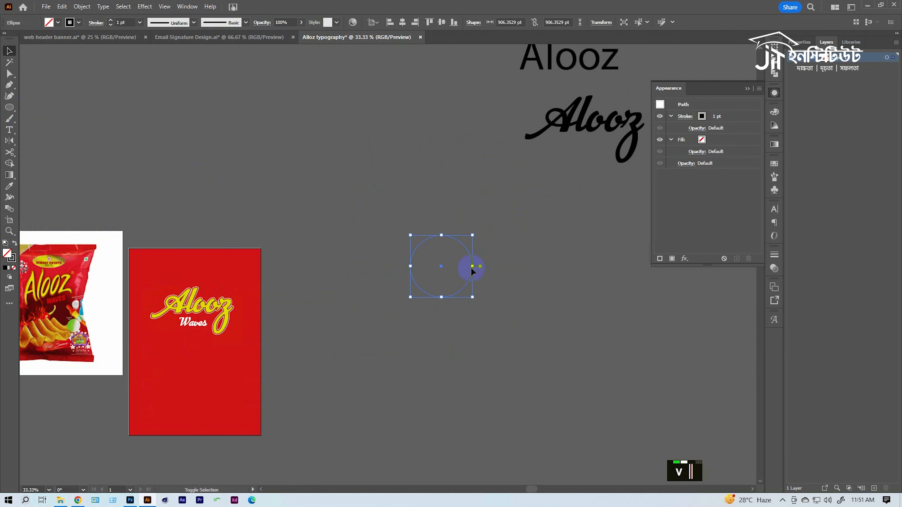
Turn the circle's stroke into a dashed line.
{"action": "left_click", "coordinate": [97, 23]}
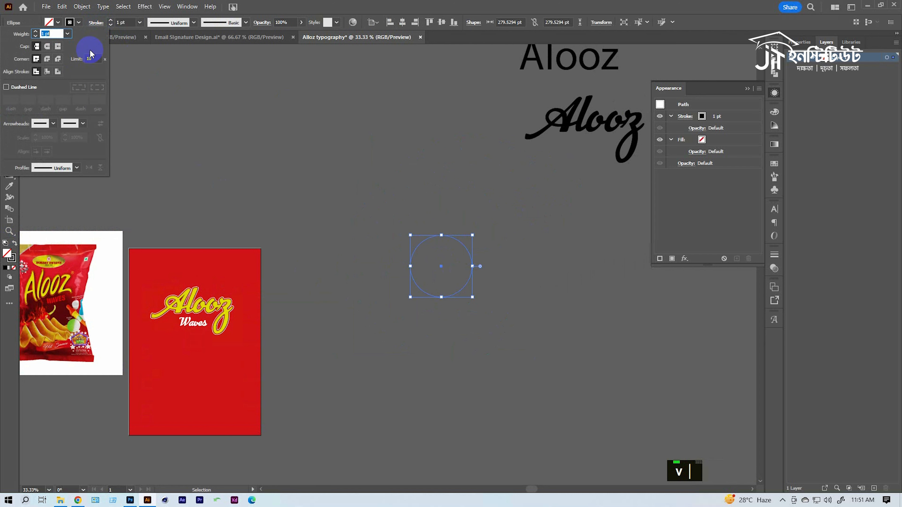
{"action": "left_click", "coordinate": [5, 87]}
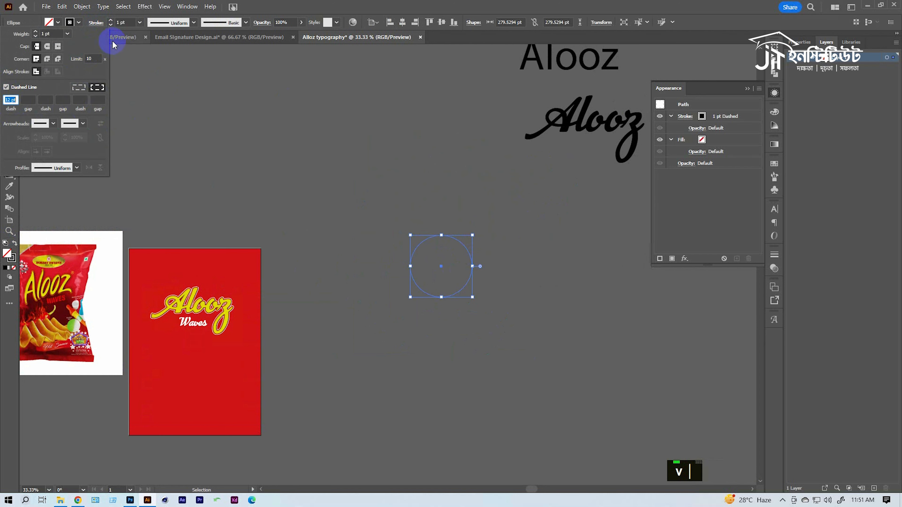
{"action": "key", "text": "ctrl+space"}
{"action": "mouse_move", "coordinate": [422, 220]}
{"action": "left_mouse_down"}
{"action": "mouse_move", "coordinate": [439, 252]}
{"action": "mouse_move", "coordinate": [595, 368]}
{"action": "left_mouse_up"}
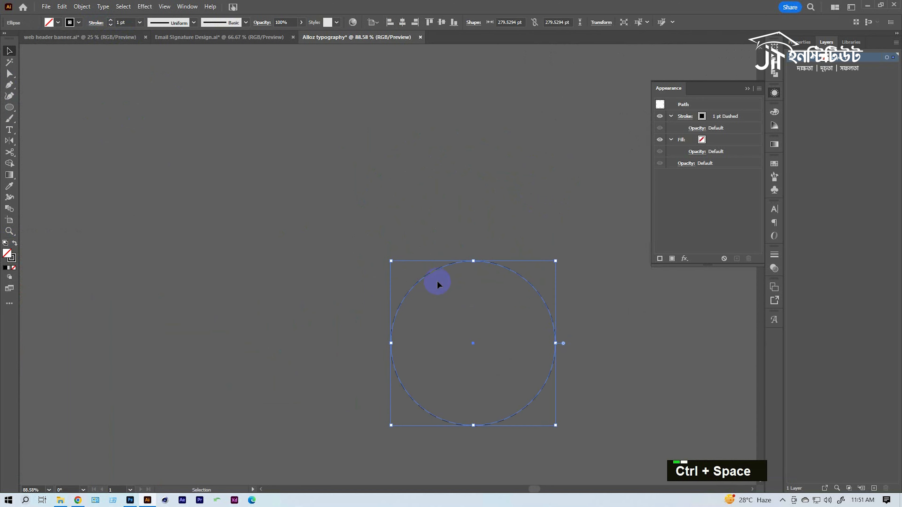
Lengthen the circle's dashes and set the stroke weight to 500 pt to form a sunburst of rays.
{"action": "left_click", "coordinate": [96, 23]}
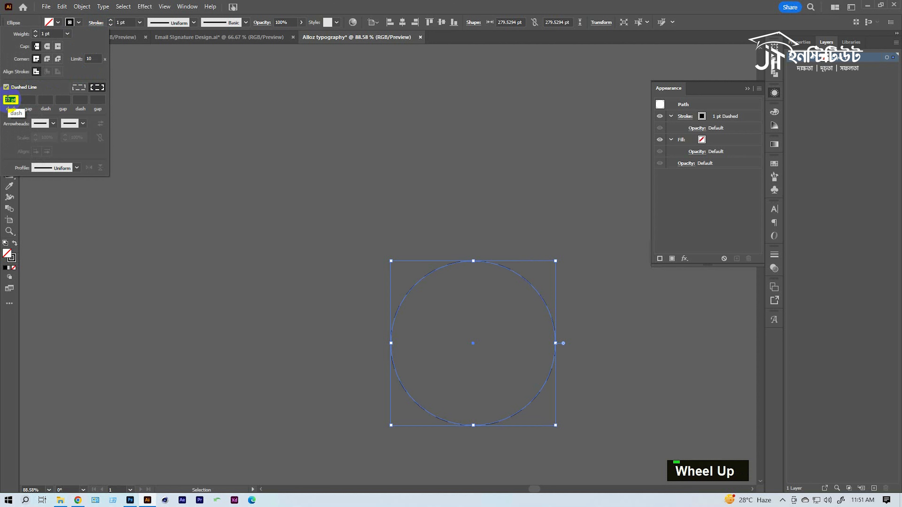
{"action": "left_click", "coordinate": [123, 22]}
{"action": "type", "text": "500"}
{"action": "key", "text": "Return"}
{"action": "left_click", "coordinate": [280, 207], "text": "ctrl+alt"}
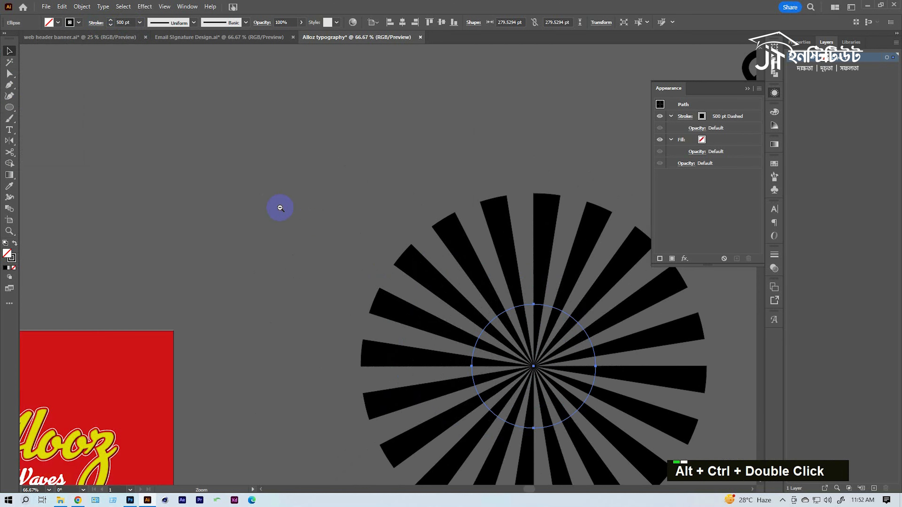
{"action": "left_click", "coordinate": [279, 207], "text": "ctrl+alt"}
{"action": "left_click", "coordinate": [335, 232], "text": "ctrl+alt"}
{"action": "left_click", "coordinate": [308, 201]}
{"action": "mouse_move", "coordinate": [394, 271]}
{"action": "left_mouse_down"}
{"action": "mouse_move", "coordinate": [308, 201]}
{"action": "mouse_move", "coordinate": [263, 199]}
{"action": "left_mouse_up"}
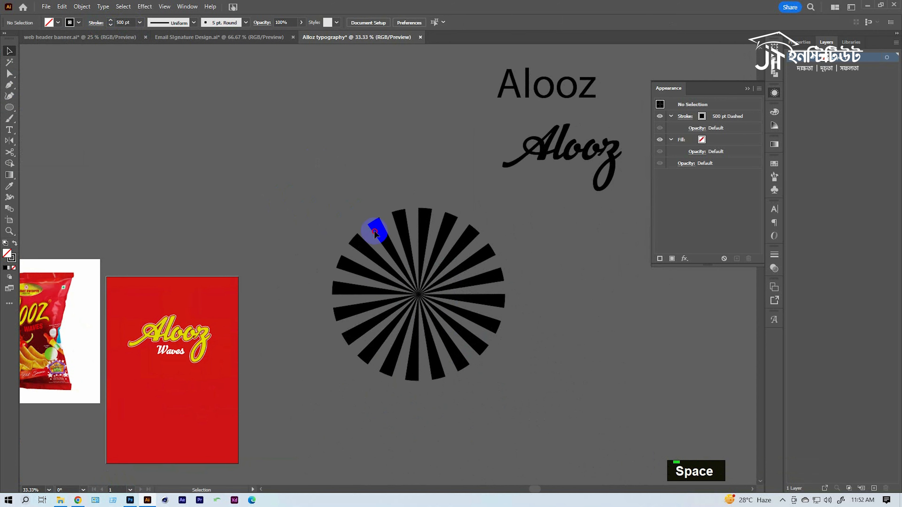
Try expanding the sunburst's appearance and its fill and stroke, and undo the fill and stroke expansion.
{"action": "left_click", "coordinate": [466, 330]}
{"action": "left_click", "coordinate": [82, 6]}
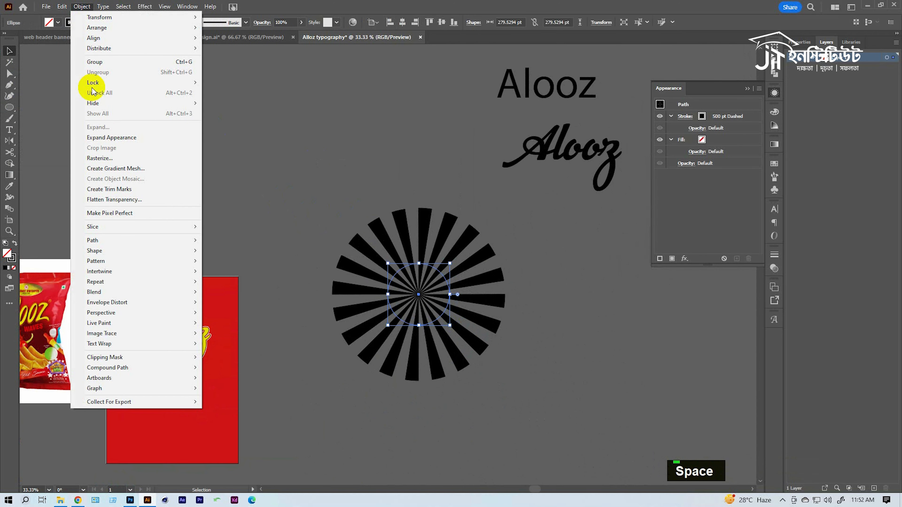
{"action": "left_click", "coordinate": [114, 137]}
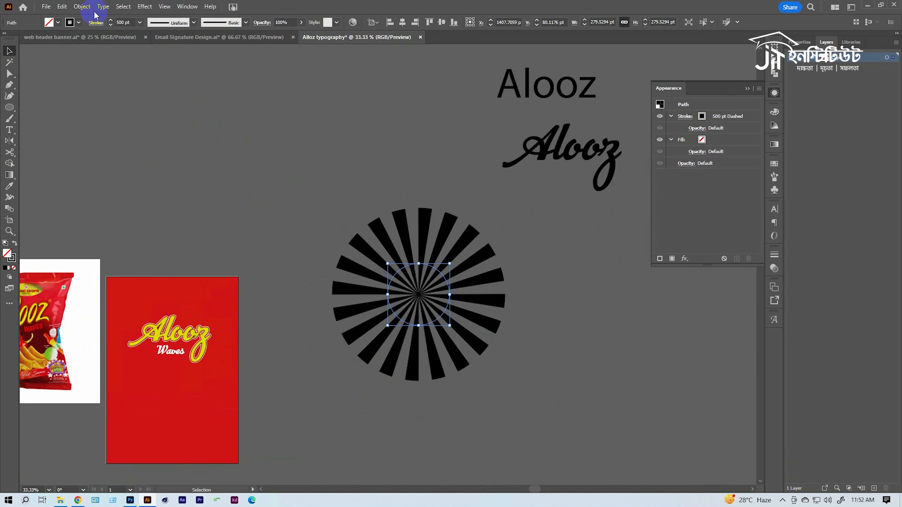
{"action": "left_click", "coordinate": [82, 6]}
{"action": "left_click", "coordinate": [115, 125]}
{"action": "left_click", "coordinate": [427, 304]}
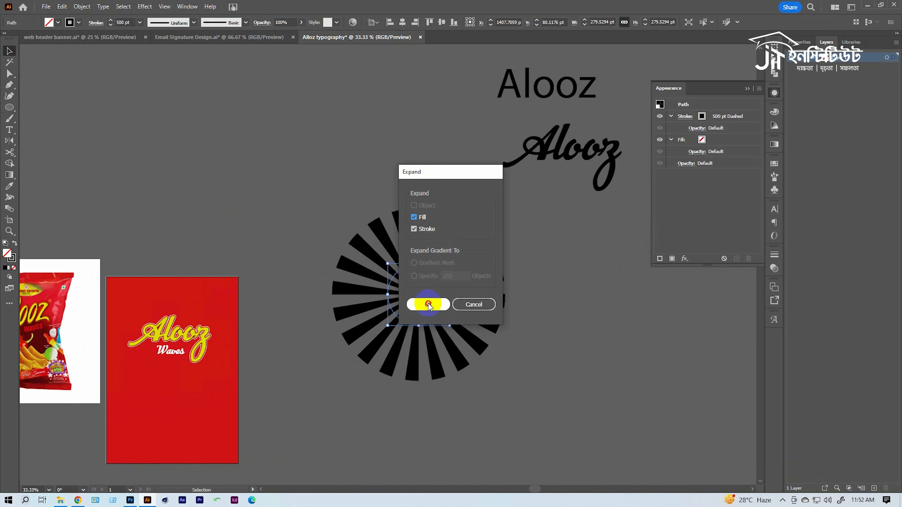
{"action": "left_click_drag", "start_coordinate": [405, 322], "coordinate": [442, 278]}
{"action": "left_click", "coordinate": [392, 375]}
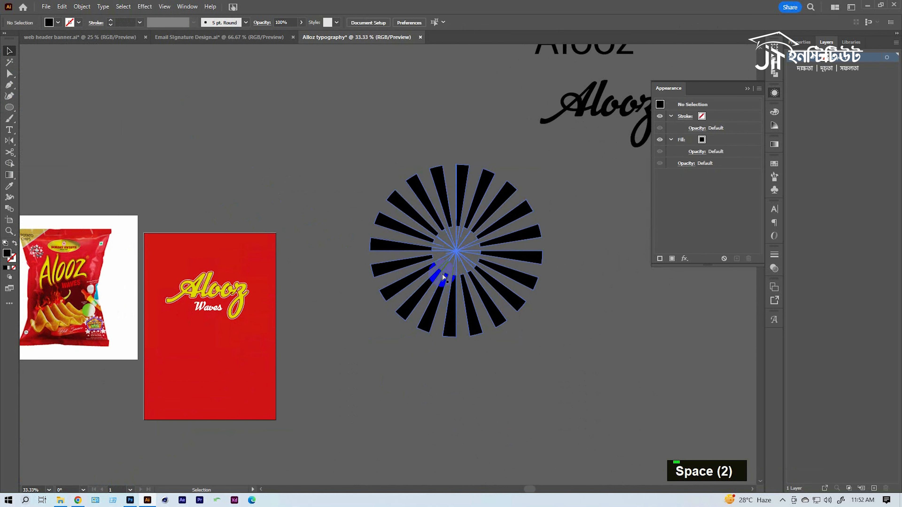
{"action": "left_click", "coordinate": [442, 273], "text": "ctrl"}
{"action": "key", "text": "ctrl+z"}
{"action": "left_click", "coordinate": [501, 260]}
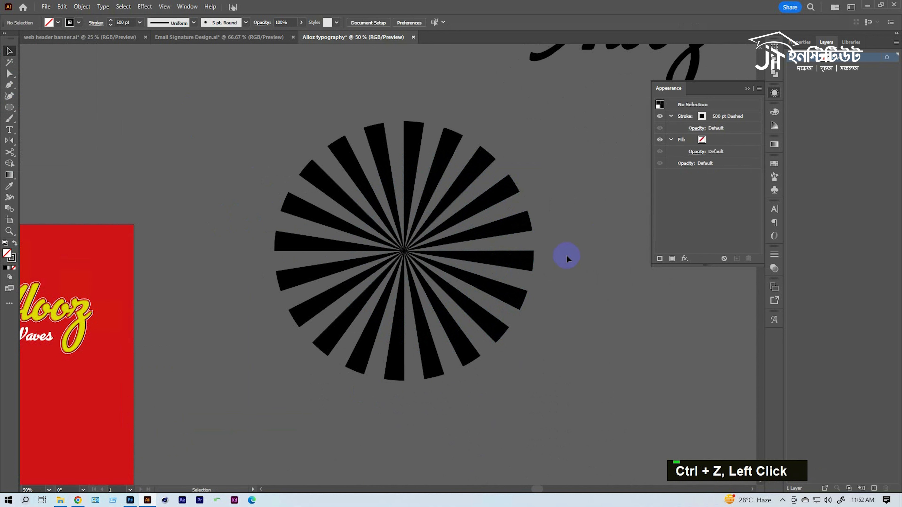
{"action": "left_click", "coordinate": [280, 313]}
{"action": "left_click", "coordinate": [82, 7]}
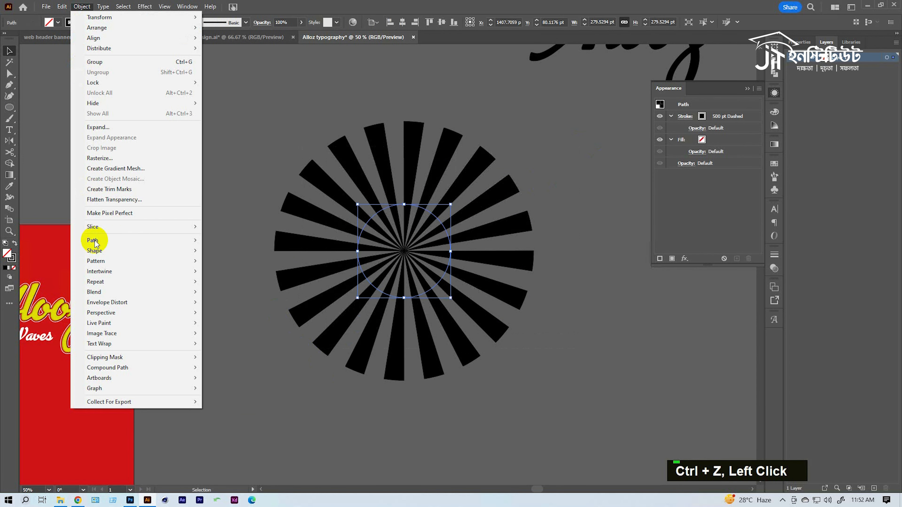
{"action": "mouse_move", "coordinate": [118, 241]}
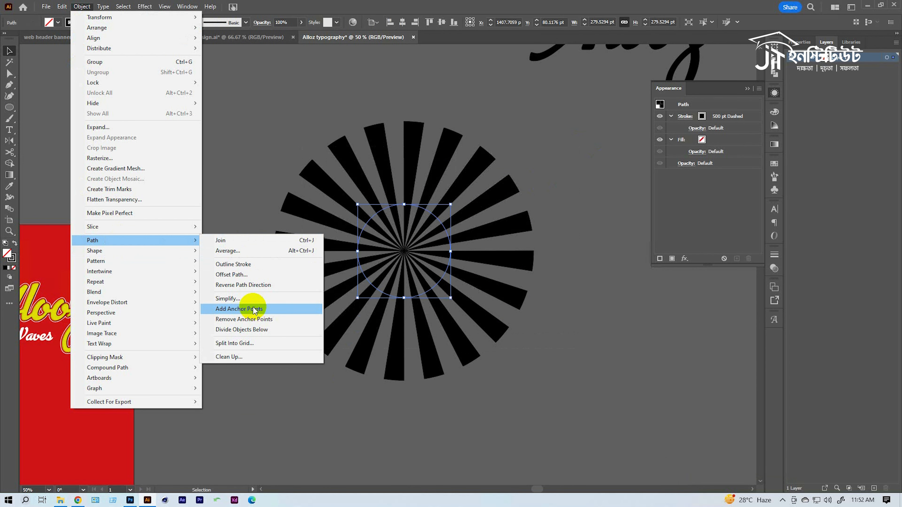
{"action": "left_click", "coordinate": [237, 275]}
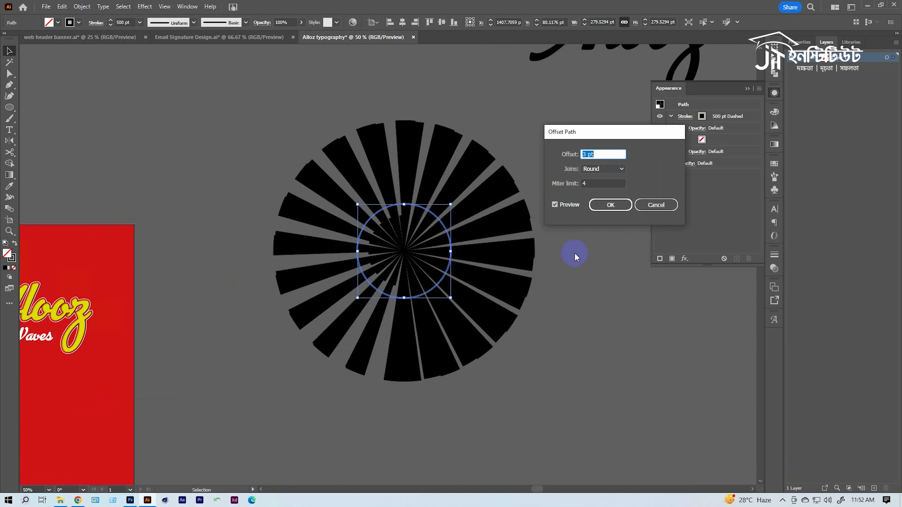
{"action": "left_click", "coordinate": [637, 205]}
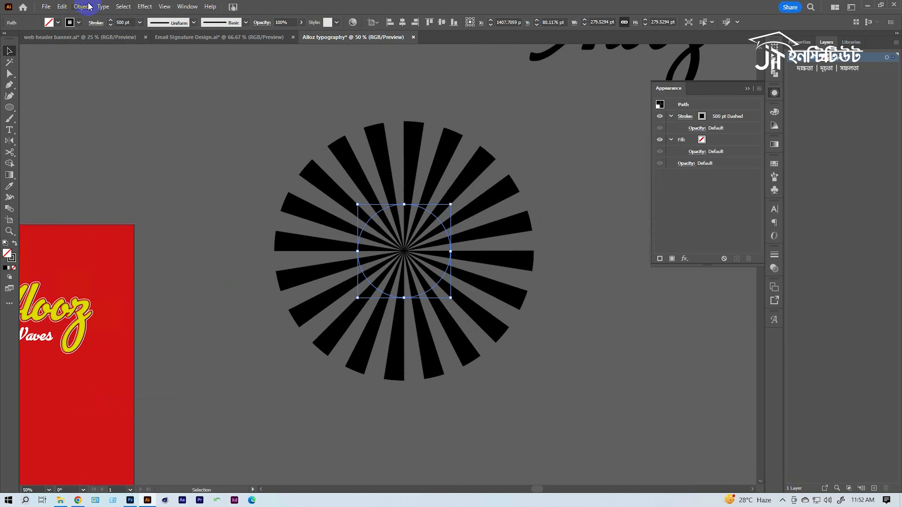
Try Outline Stroke on the sunburst, and undo it together with the earlier appearance expansion.
{"action": "left_click", "coordinate": [87, 6]}
{"action": "mouse_move", "coordinate": [156, 241]}
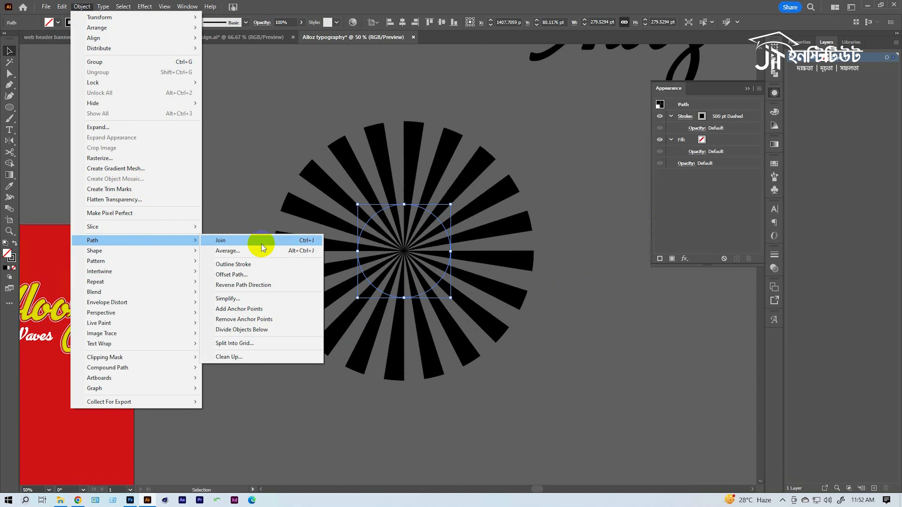
{"action": "left_click", "coordinate": [233, 265]}
{"action": "key", "text": "ctrl+z"}
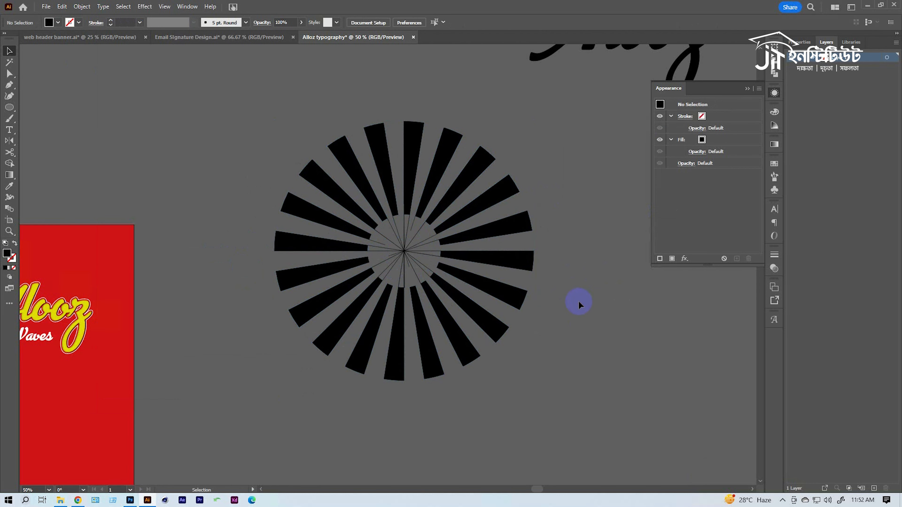
{"action": "left_click", "coordinate": [447, 257], "text": "ctrl"}
{"action": "key", "text": "ctrl+z"}
Try stroke weights of 400, 300, 150 and 200 pt on the dashed circle.
{"action": "double_click", "coordinate": [229, 112]}
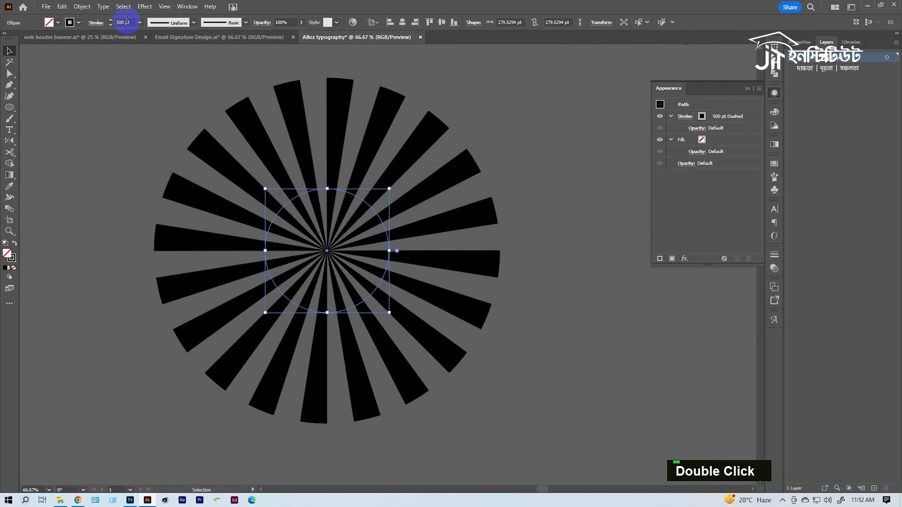
{"action": "type", "text": "400"}
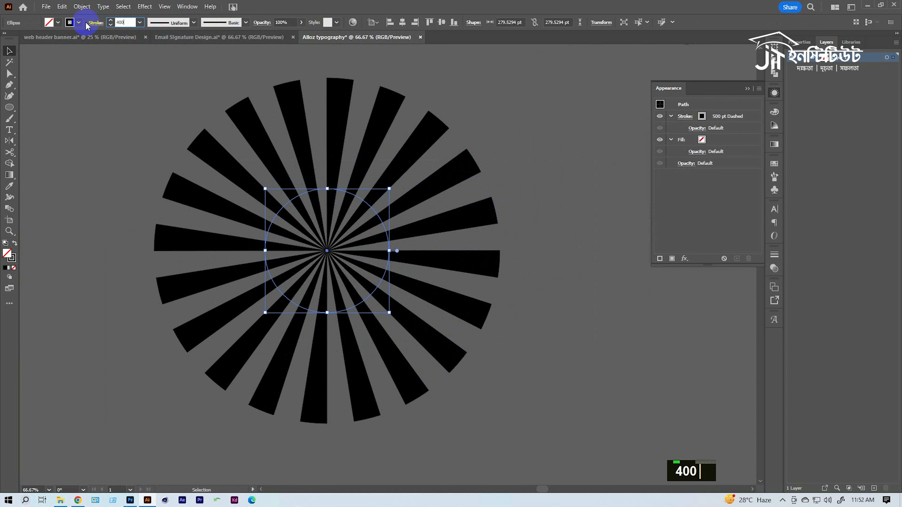
{"action": "key", "text": "Return"}
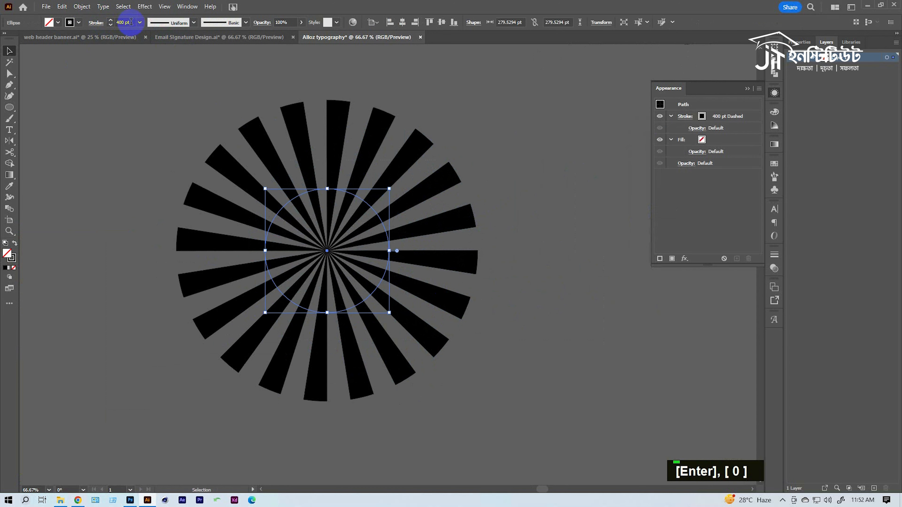
{"action": "type", "text": "300"}
{"action": "key", "text": "Return"}
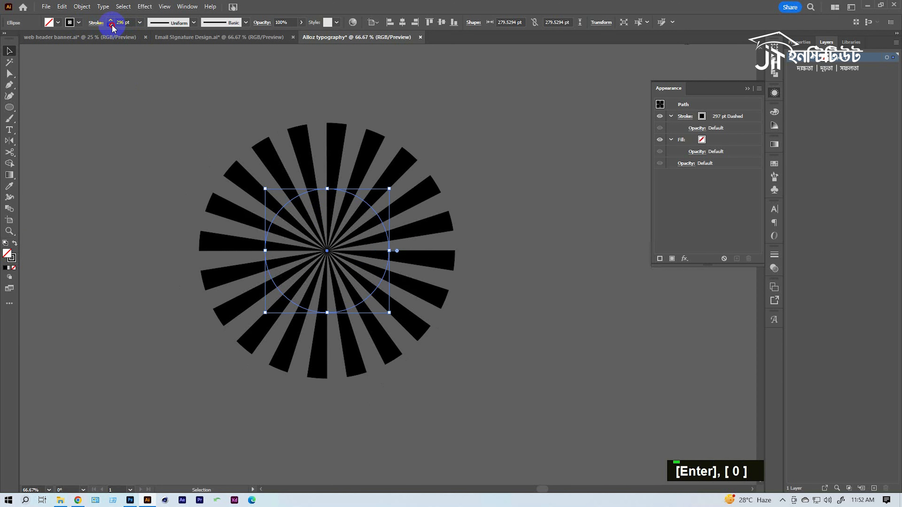
{"action": "type", "text": "150"}
{"action": "key", "text": "Return"}
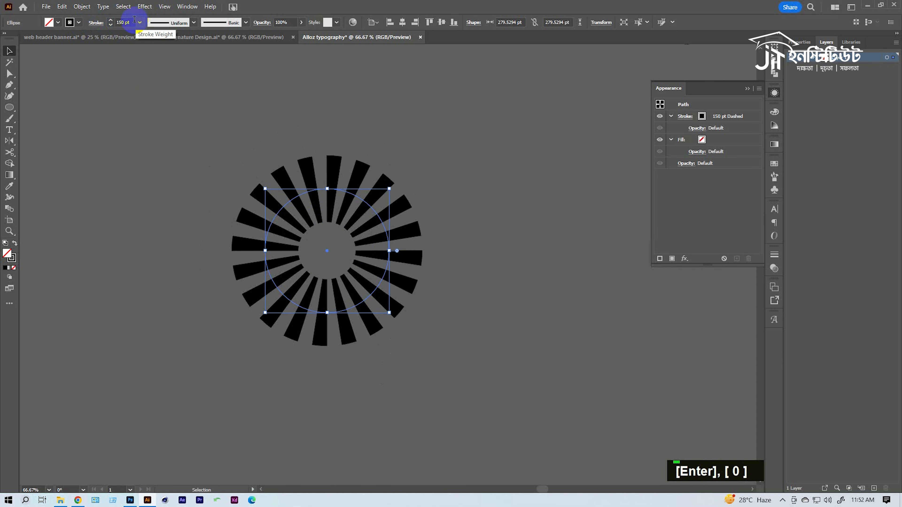
{"action": "type", "text": "200"}
{"action": "key", "text": "Return"}
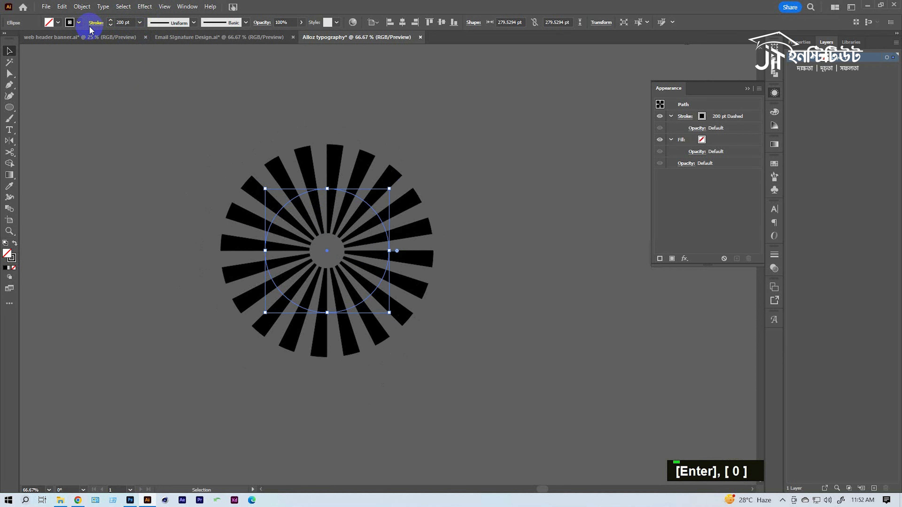
Set the dashed circle's stroke weight to 250 pt and expand its appearance, fill and stroke into separate ray shapes.
{"action": "type", "text": "250"}
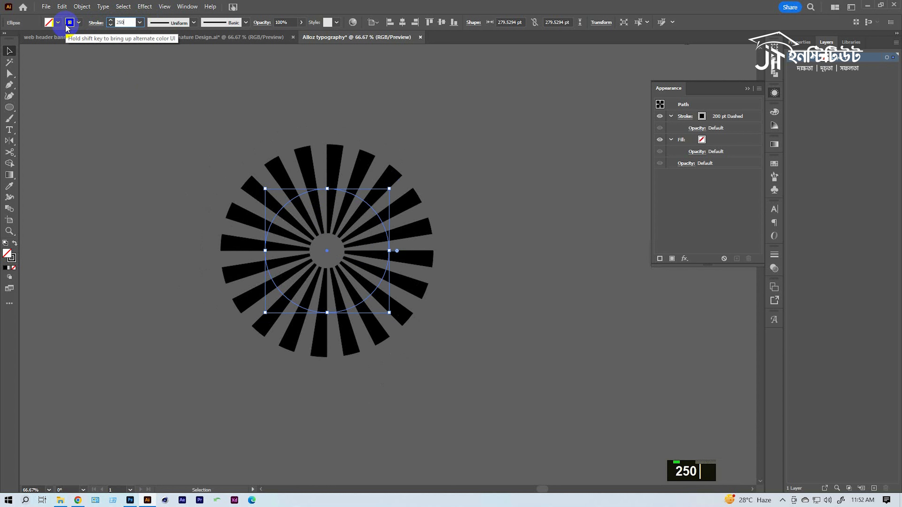
{"action": "key", "text": "Return"}
{"action": "left_click_drag", "start_coordinate": [537, 161], "coordinate": [203, 324]}
{"action": "left_click", "coordinate": [81, 7]}
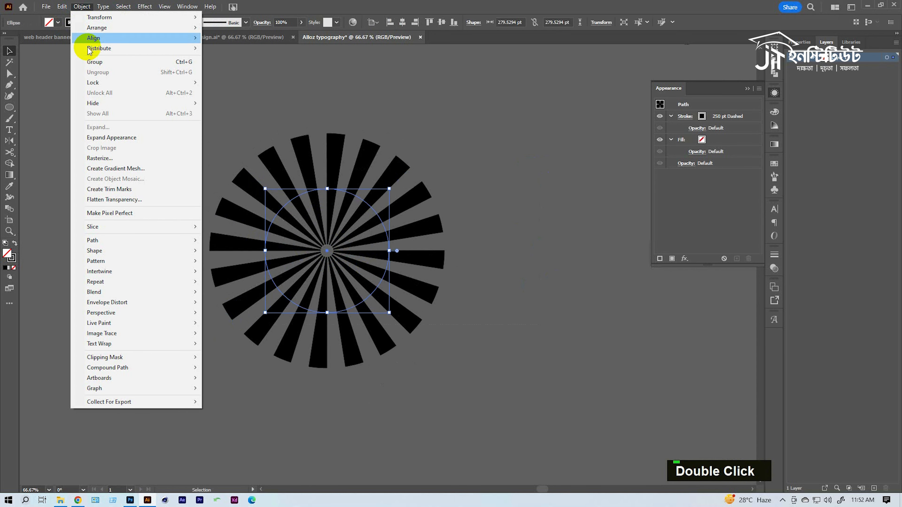
{"action": "left_click", "coordinate": [121, 137]}
{"action": "left_click", "coordinate": [81, 7]}
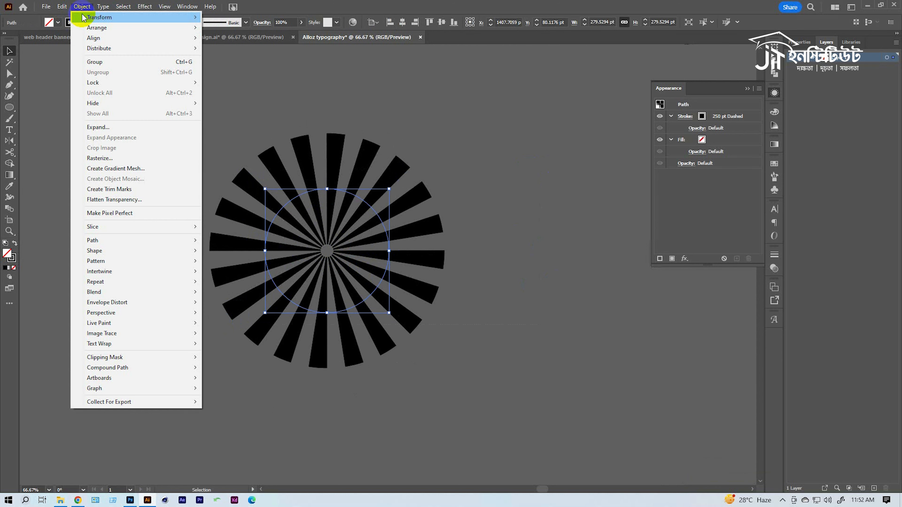
{"action": "left_click", "coordinate": [101, 125]}
{"action": "left_click", "coordinate": [441, 305]}
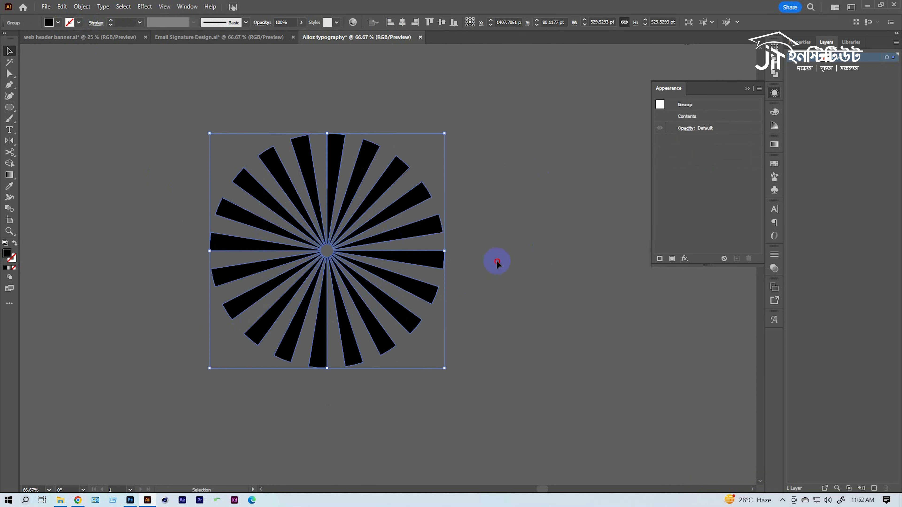
{"action": "left_click", "coordinate": [498, 262]}
Select the expanded sunburst rays and try an Arc warp effect on them.
{"action": "left_click_drag", "start_coordinate": [343, 269], "coordinate": [444, 232]}
{"action": "left_click", "coordinate": [394, 244], "text": "ctrl+alt"}
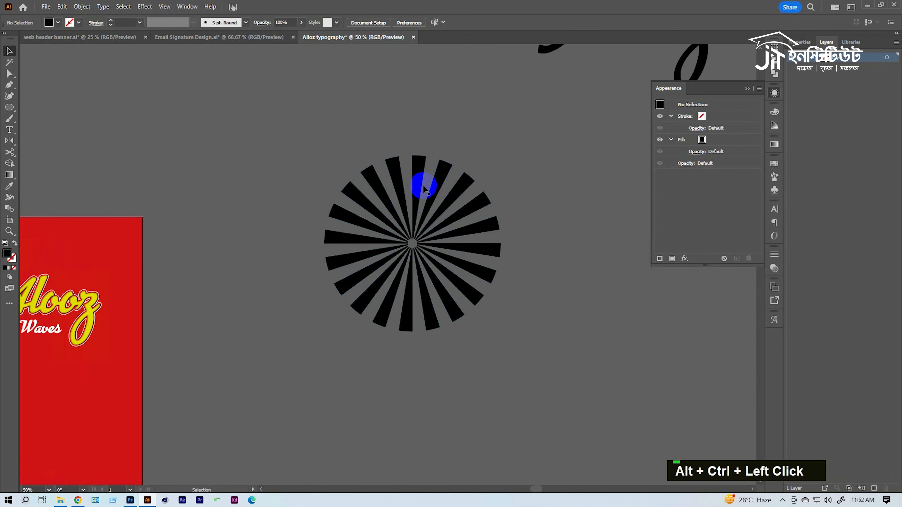
{"action": "key", "text": "a"}
{"action": "left_click", "coordinate": [417, 172]}
{"action": "left_click", "coordinate": [402, 212], "text": "ctrl"}
{"action": "left_click", "coordinate": [403, 212], "text": "ctrl"}
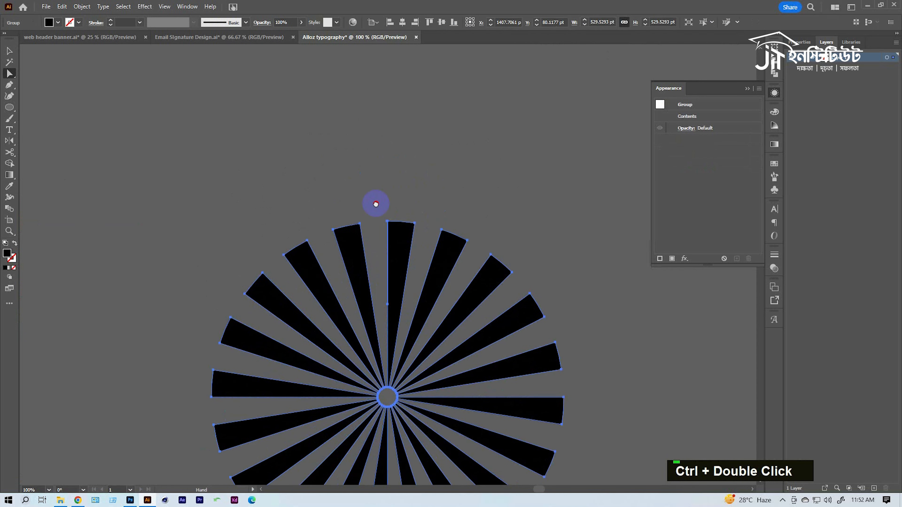
{"action": "left_click_drag", "start_coordinate": [375, 203], "coordinate": [391, 138]}
{"action": "left_click", "coordinate": [380, 87]}
{"action": "left_click", "coordinate": [362, 173]}
{"action": "left_click", "coordinate": [144, 6]}
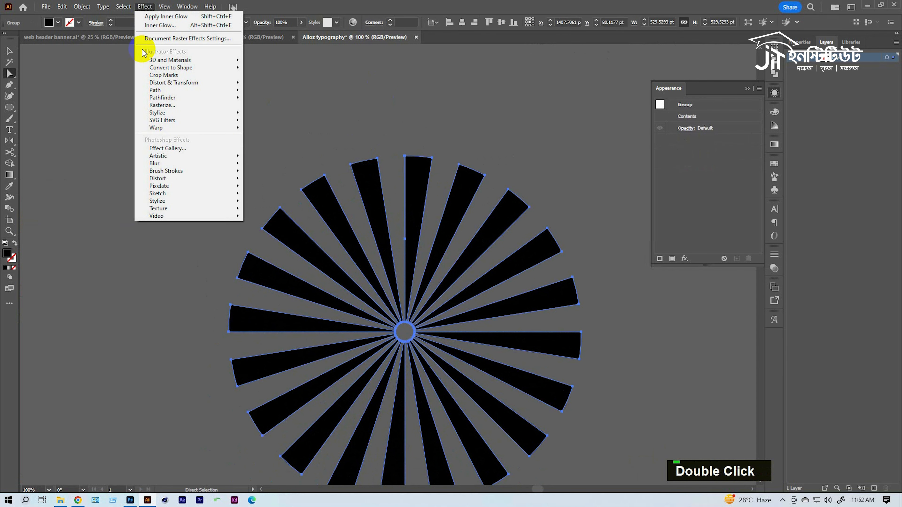
{"action": "mouse_move", "coordinate": [192, 127]}
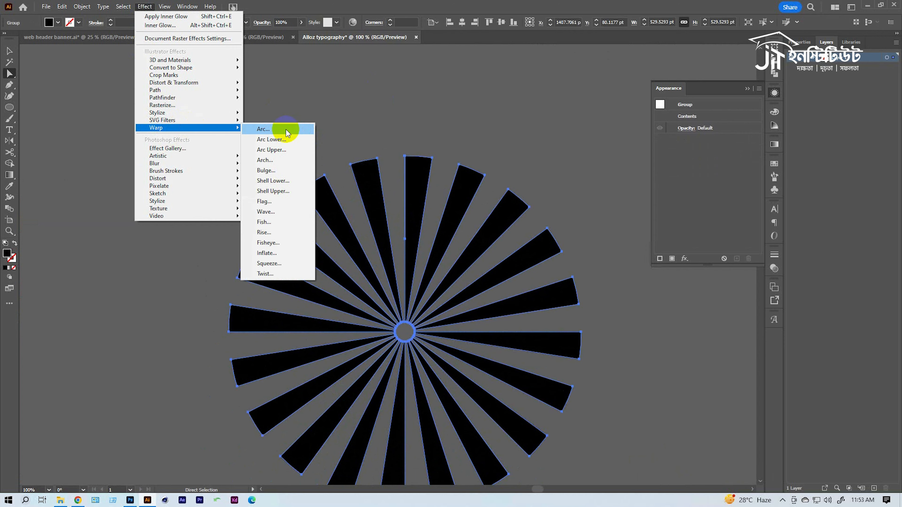
{"action": "left_click", "coordinate": [283, 130]}
Try the Flag, Bulge and Rise warp styles on the sunburst, and apply Shell Upper with a 50% horizontal bend.
{"action": "left_click_drag", "start_coordinate": [573, 223], "coordinate": [670, 124]}
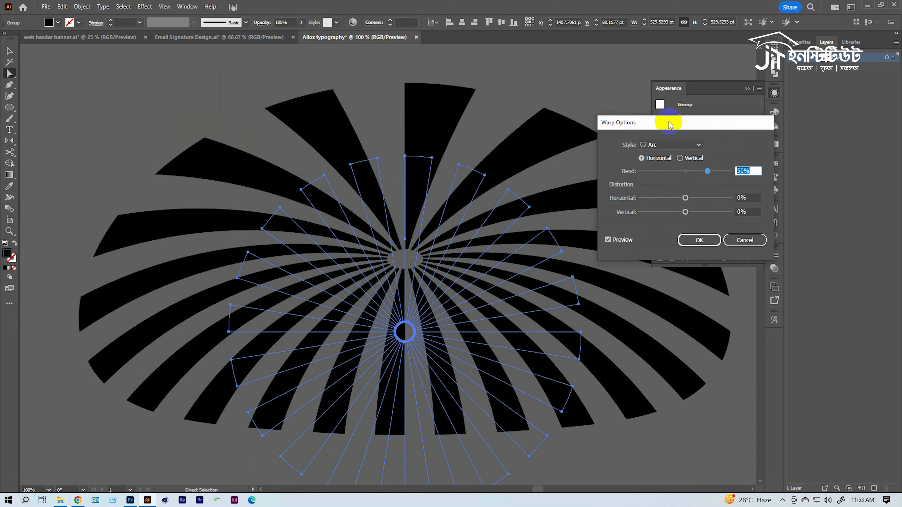
{"action": "left_click", "coordinate": [674, 146]}
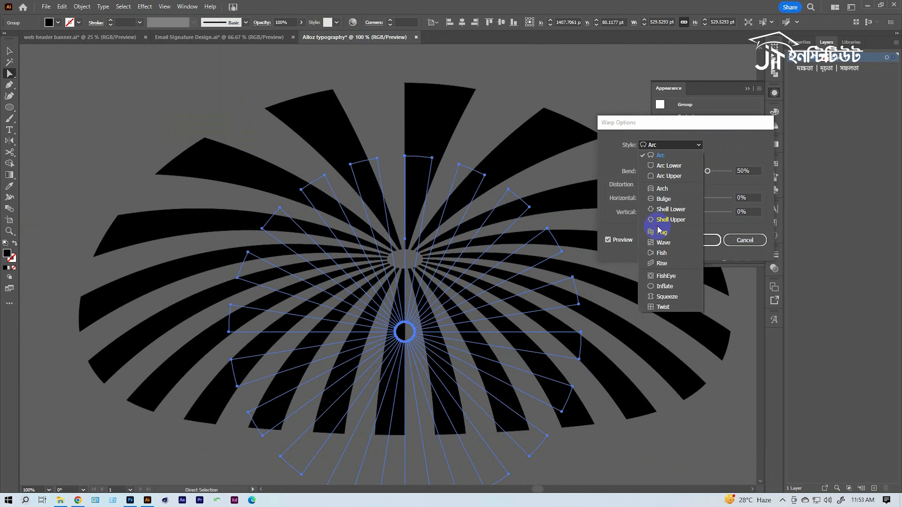
{"action": "double_click", "coordinate": [659, 232]}
{"action": "left_click", "coordinate": [667, 144]}
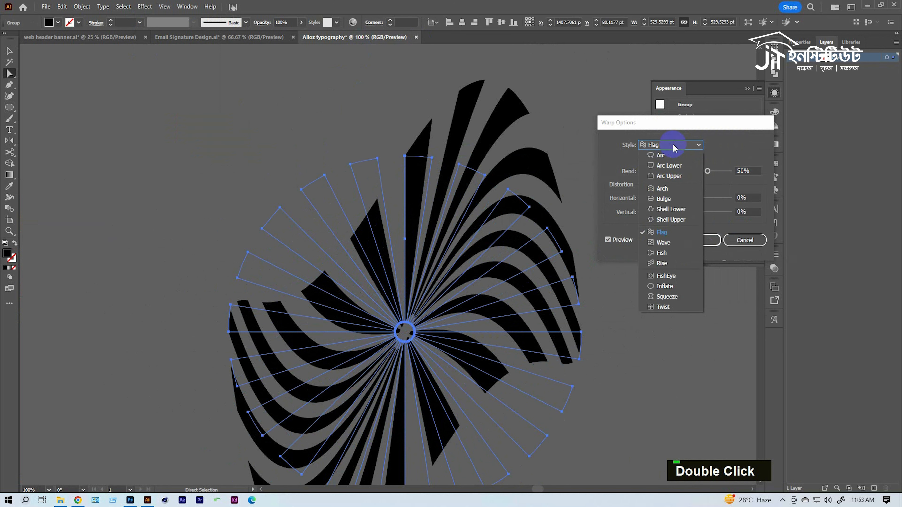
{"action": "double_click", "coordinate": [666, 202]}
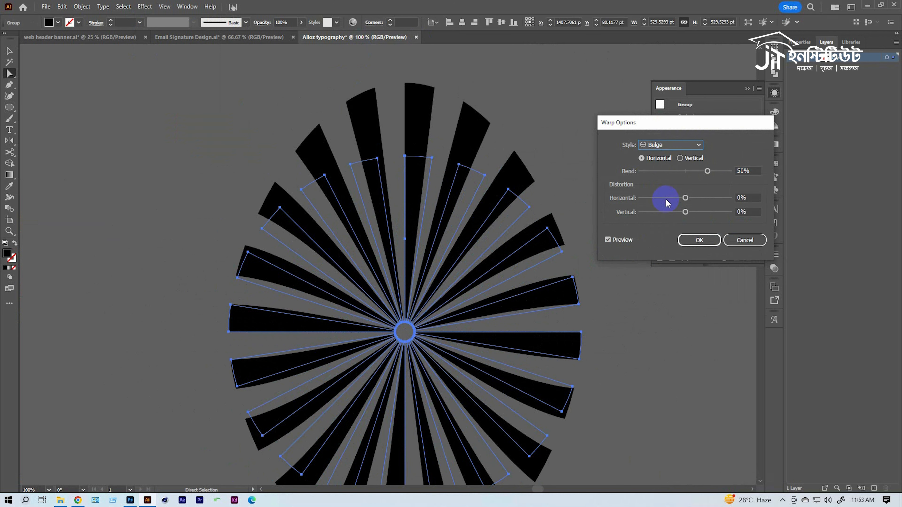
{"action": "left_click", "coordinate": [671, 145]}
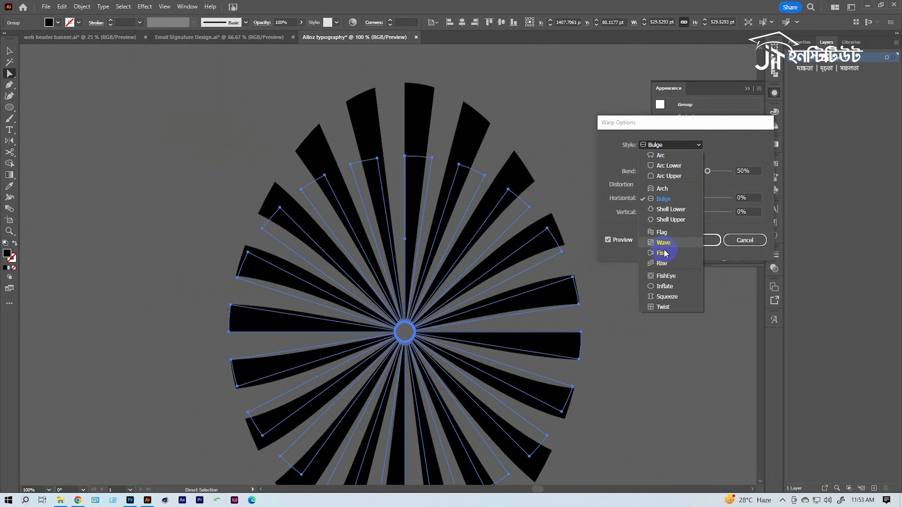
{"action": "left_click", "coordinate": [660, 262]}
{"action": "left_click", "coordinate": [667, 146]}
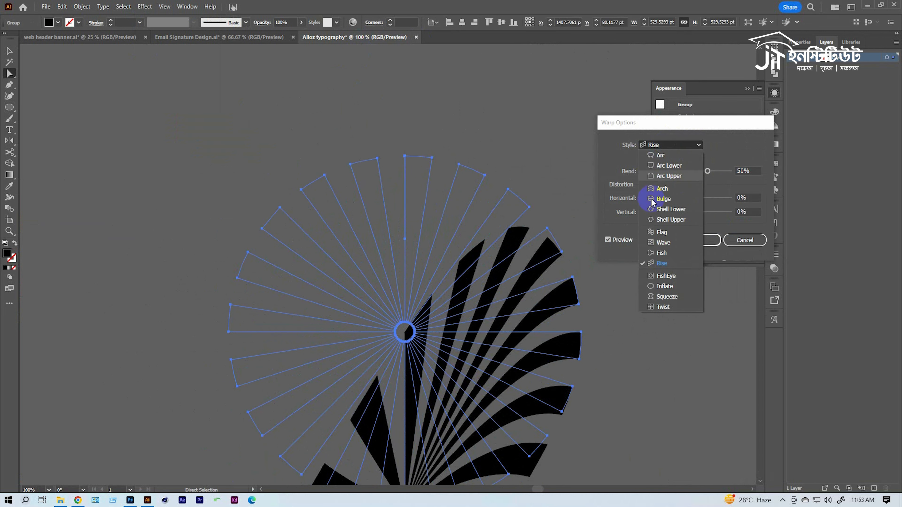
{"action": "left_click", "coordinate": [665, 220]}
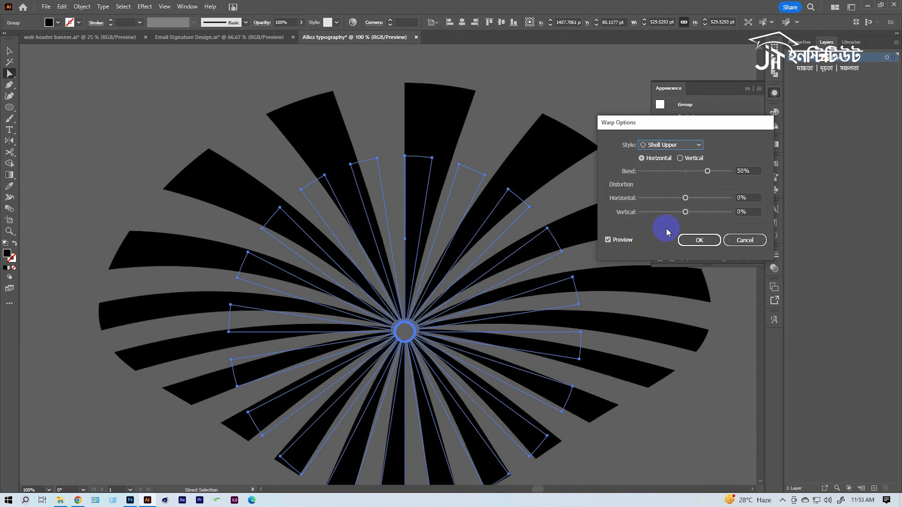
{"action": "left_click", "coordinate": [698, 240]}
Undo the Shell Upper warp while keeping the sunburst expanded into rays.
{"action": "key", "text": "space"}
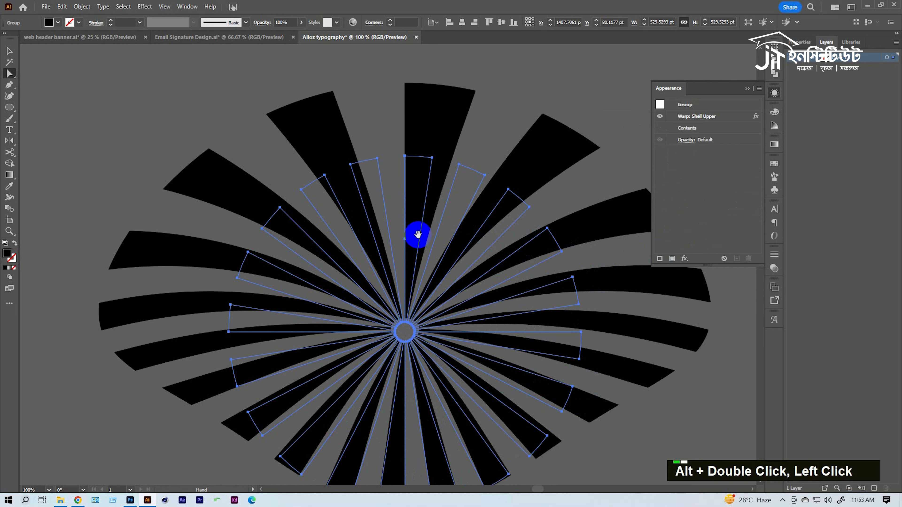
{"action": "left_click", "coordinate": [510, 102]}
{"action": "double_click", "coordinate": [424, 307], "text": "alt"}
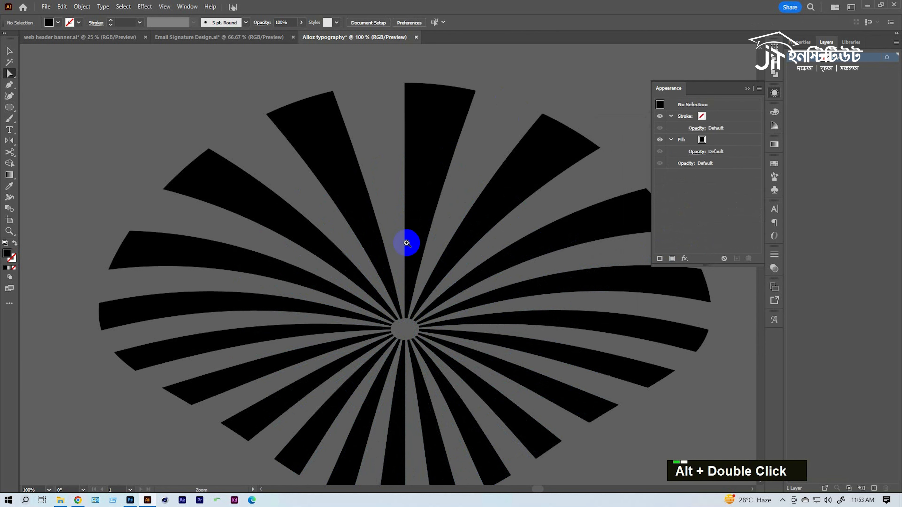
{"action": "left_click", "coordinate": [406, 244], "text": "ctrl+alt"}
{"action": "left_click", "coordinate": [406, 243], "text": "ctrl+alt"}
{"action": "left_click", "coordinate": [406, 243], "text": "ctrl+alt"}
{"action": "left_click_drag", "start_coordinate": [485, 334], "coordinate": [499, 311]}
{"action": "key", "text": "v"}
{"action": "left_click", "coordinate": [383, 294]}
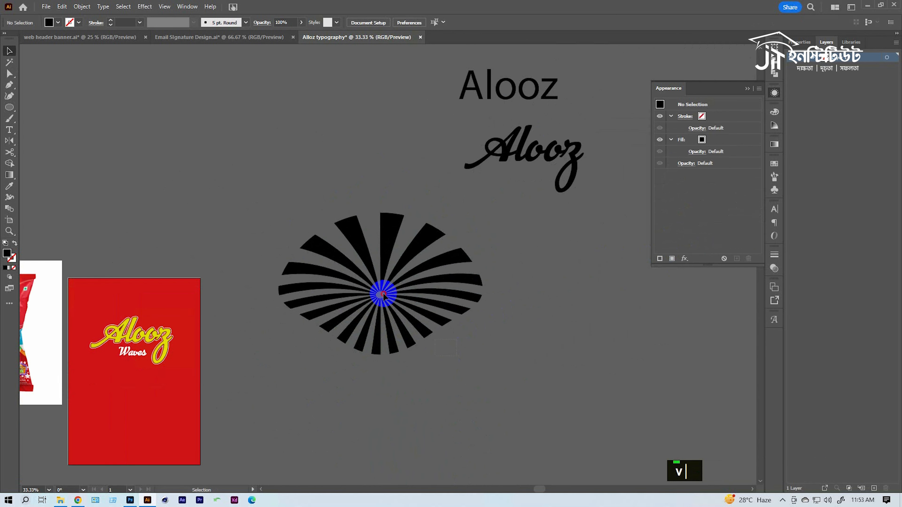
{"action": "left_click_drag", "start_coordinate": [383, 294], "coordinate": [379, 291]}
{"action": "key", "text": "ctrl+z"}
{"action": "key", "text": "ctrl+z"}
{"action": "left_click", "coordinate": [490, 306]}
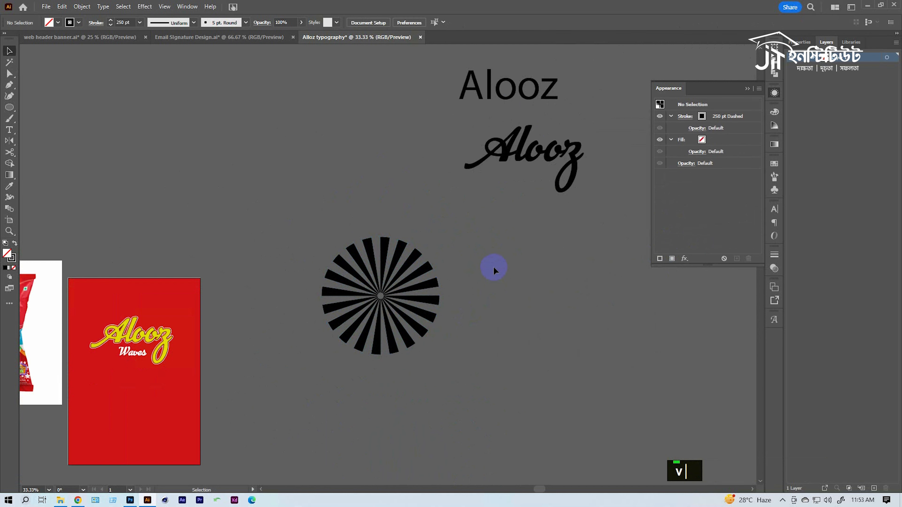
{"action": "key", "text": "ctrl+shift+z"}
Move the sunburst onto the upper edge of the red artboard, above the Alooz lettering.
{"action": "key", "text": "space"}
{"action": "left_click_drag", "start_coordinate": [332, 308], "coordinate": [445, 290]}
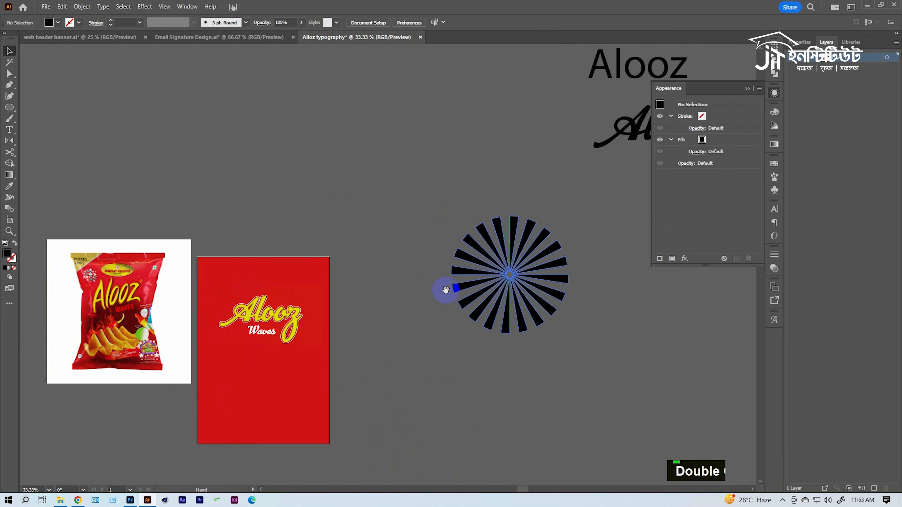
{"action": "left_click_drag", "start_coordinate": [507, 276], "coordinate": [261, 258]}
{"action": "left_click", "coordinate": [347, 288]}
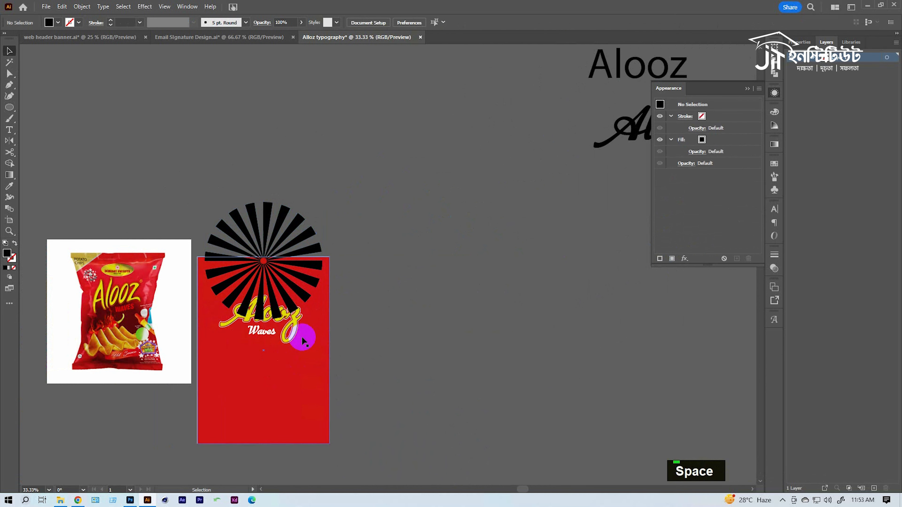
Arrange the stacking order so the sunburst lies behind the lettering and in front of the red rectangle.
{"action": "left_click", "coordinate": [295, 334]}
{"action": "left_click", "coordinate": [278, 389], "text": "shift"}
{"action": "key", "text": "ctrl+shift+bracketleft"}
{"action": "left_click", "coordinate": [352, 352]}
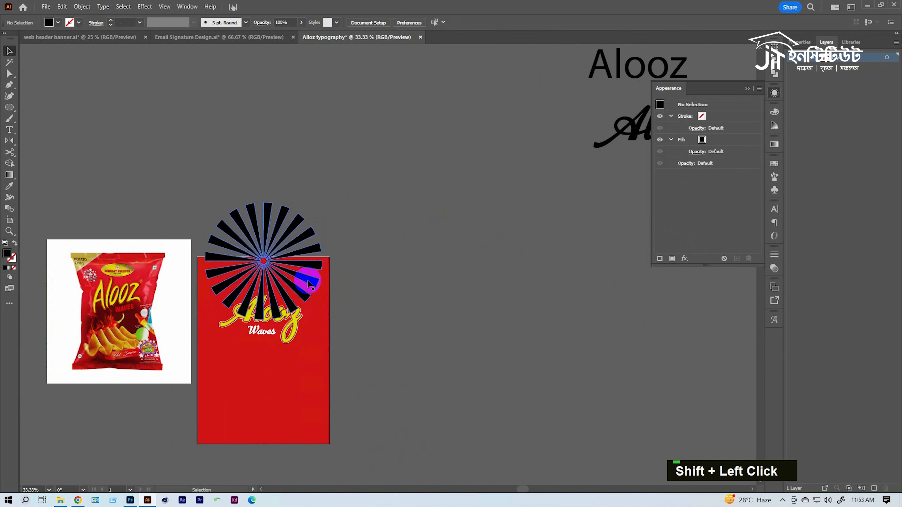
{"action": "left_click", "coordinate": [307, 283]}
{"action": "key", "text": "ctrl+shift+bracketleft"}
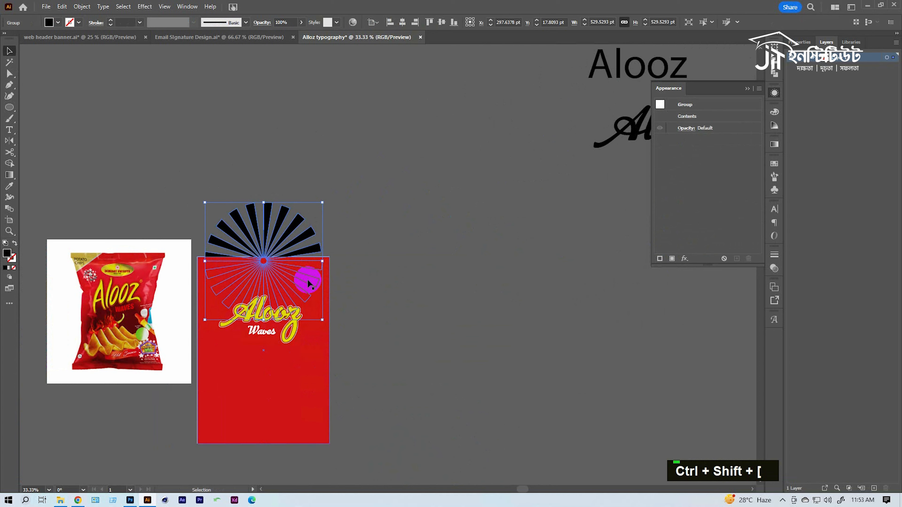
{"action": "left_click", "coordinate": [314, 378]}
{"action": "key", "text": "ctrl+shift+bracketleft"}
{"action": "left_click", "coordinate": [408, 303], "text": "ctrl"}
Enlarge the sunburst to about 581 pt wide and rotate it slightly.
{"action": "left_click_drag", "start_coordinate": [308, 318], "coordinate": [411, 338]}
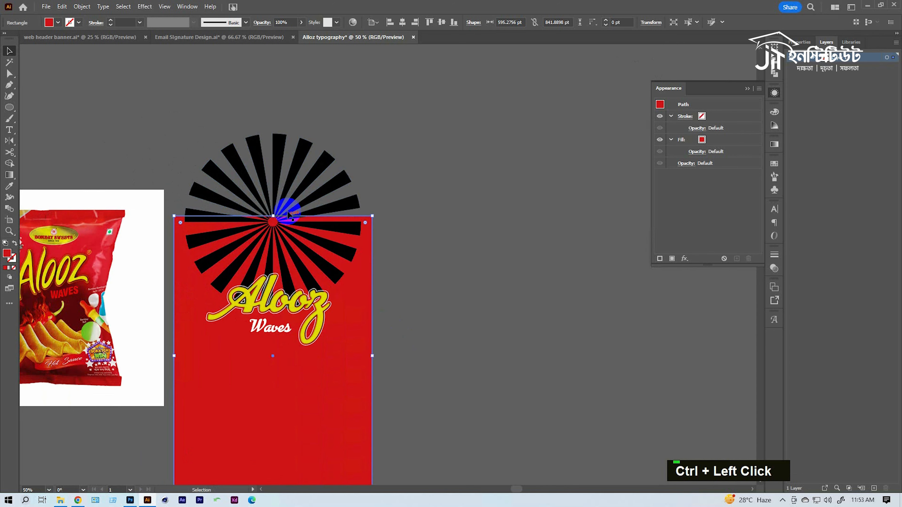
{"action": "left_click", "coordinate": [283, 159], "text": "ctrl"}
{"action": "left_click_drag", "start_coordinate": [272, 135], "coordinate": [274, 117]}
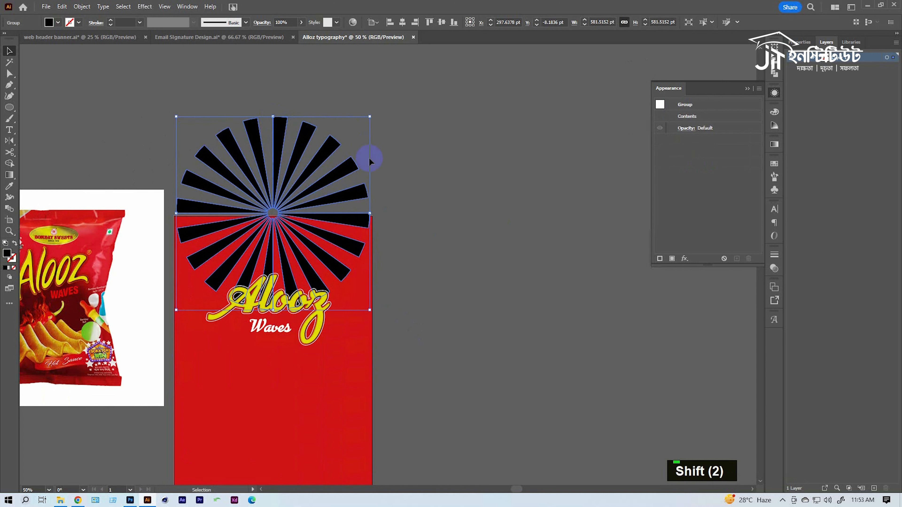
{"action": "left_click_drag", "start_coordinate": [375, 118], "coordinate": [378, 121]}
{"action": "left_click", "coordinate": [397, 146]}
Fill the sunburst rays with a linear white-to-black gradient.
{"action": "left_click", "coordinate": [324, 205]}
{"action": "left_click", "coordinate": [774, 145]}
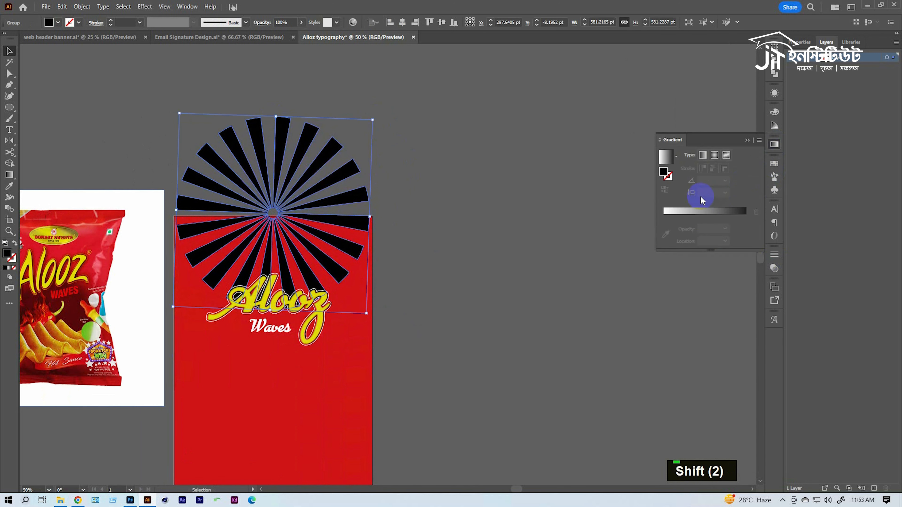
{"action": "left_click", "coordinate": [695, 212]}
{"action": "left_click", "coordinate": [467, 226]}
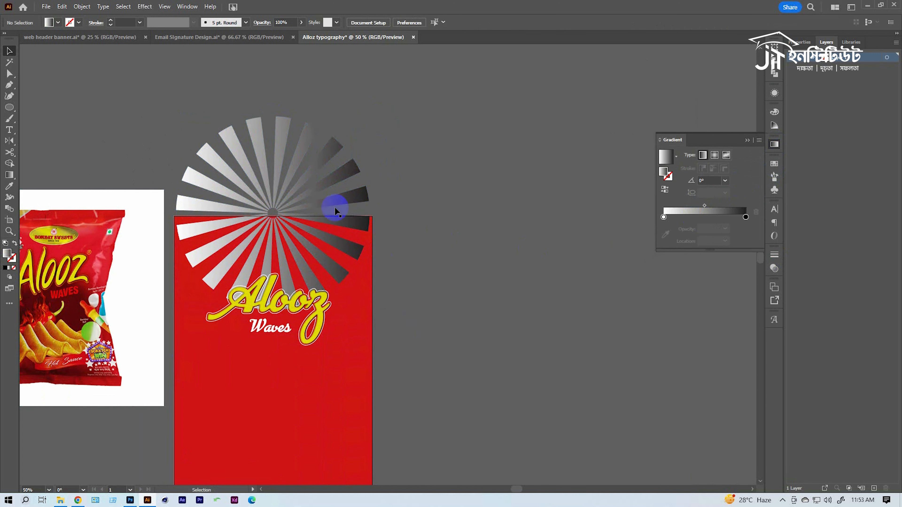
Try sampling a color from the Alooz lettering for the gradient's black stop.
{"action": "left_click", "coordinate": [331, 198]}
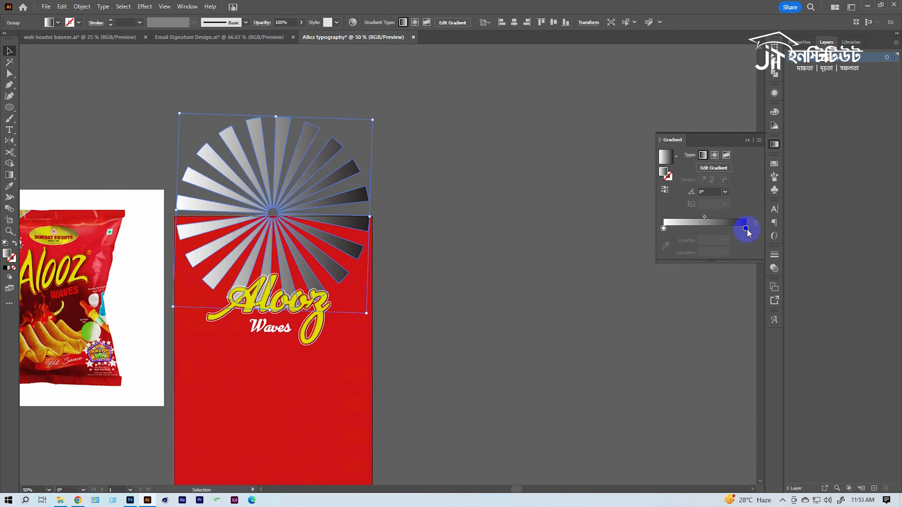
{"action": "left_click", "coordinate": [674, 245]}
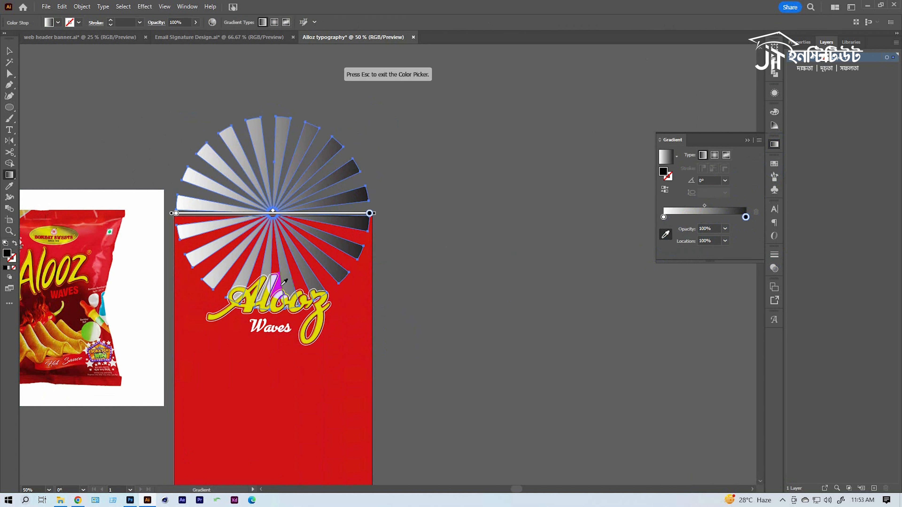
{"action": "left_click", "coordinate": [320, 326]}
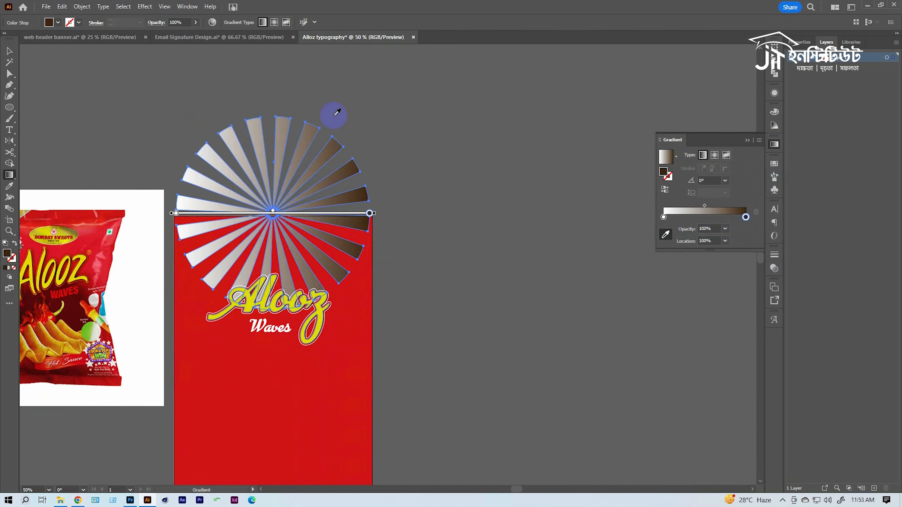
Recolor the sunburst gradient's end stop yellow and its white start stop red.
{"action": "double_click", "coordinate": [745, 217]}
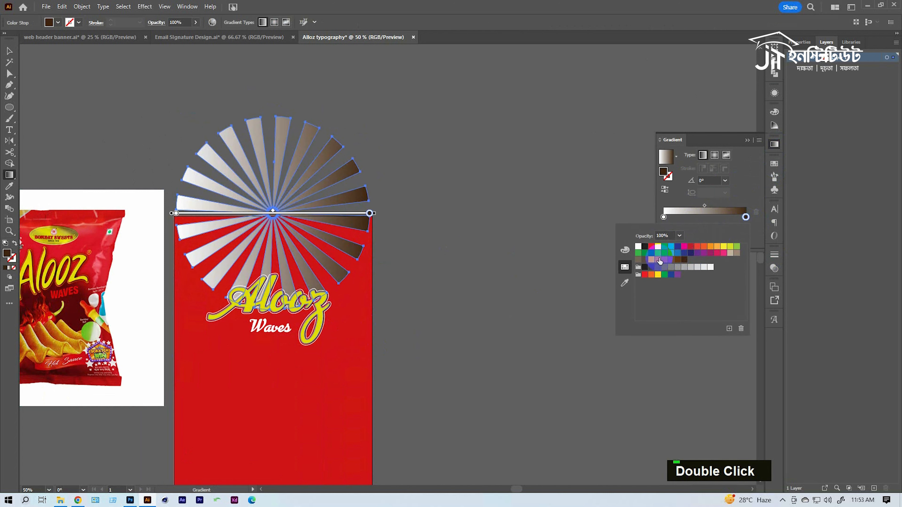
{"action": "left_click", "coordinate": [658, 248]}
{"action": "double_click", "coordinate": [664, 218]}
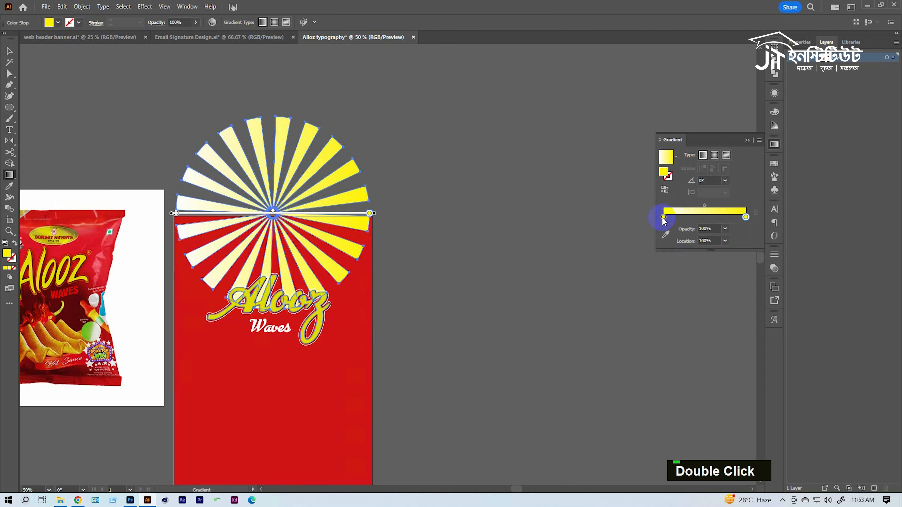
{"action": "left_click", "coordinate": [652, 246]}
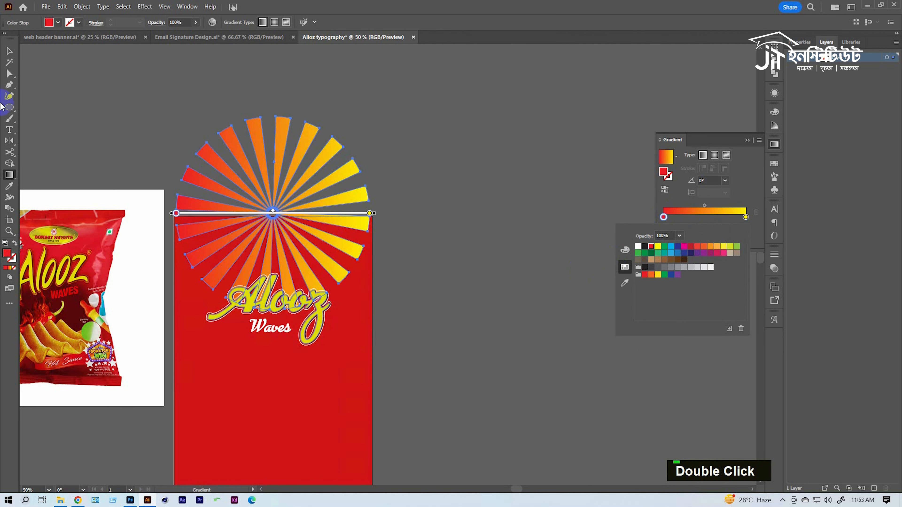
Redirect the sunburst's gradient vertically at -90°, running from red above to yellow below.
{"action": "left_click", "coordinate": [9, 175]}
{"action": "left_click_drag", "start_coordinate": [270, 106], "coordinate": [273, 314]}
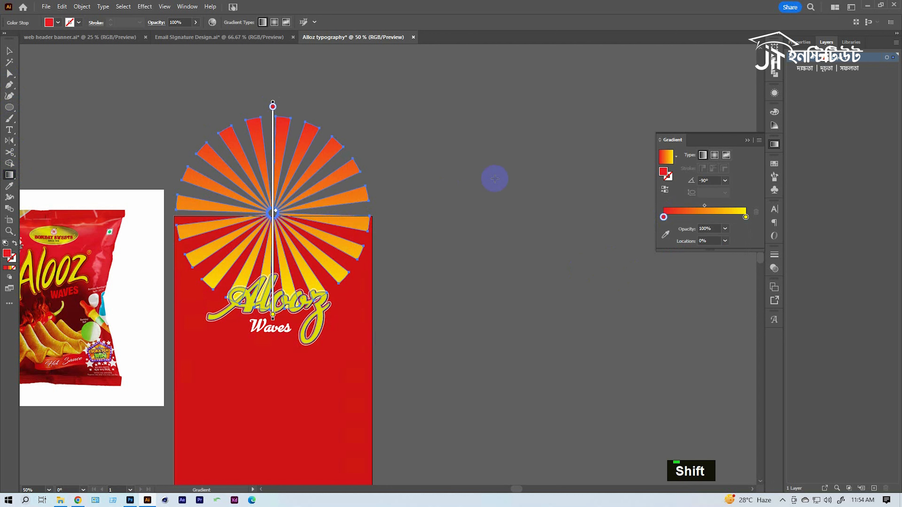
{"action": "key", "text": "v"}
{"action": "left_click", "coordinate": [397, 210]}
{"action": "left_click", "coordinate": [353, 228], "text": "ctrl"}
{"action": "left_click_drag", "start_coordinate": [320, 249], "coordinate": [370, 179]}
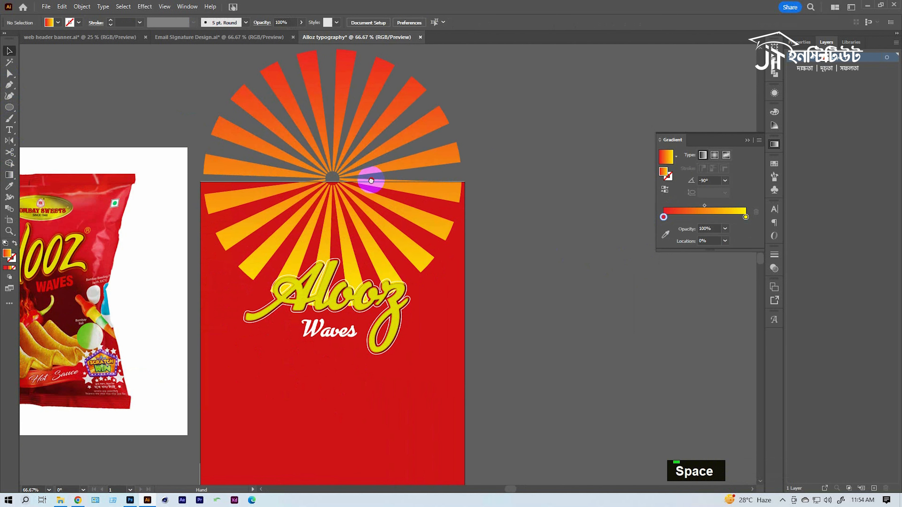
Try setting the location of the sunburst gradient's yellow stop to 0%.
{"action": "left_click", "coordinate": [367, 245]}
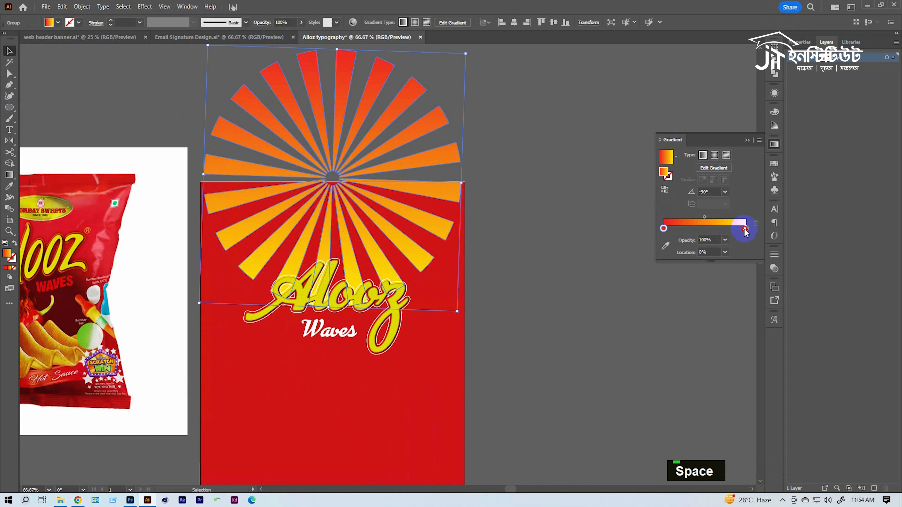
{"action": "left_click", "coordinate": [725, 252]}
{"action": "left_click", "coordinate": [716, 263]}
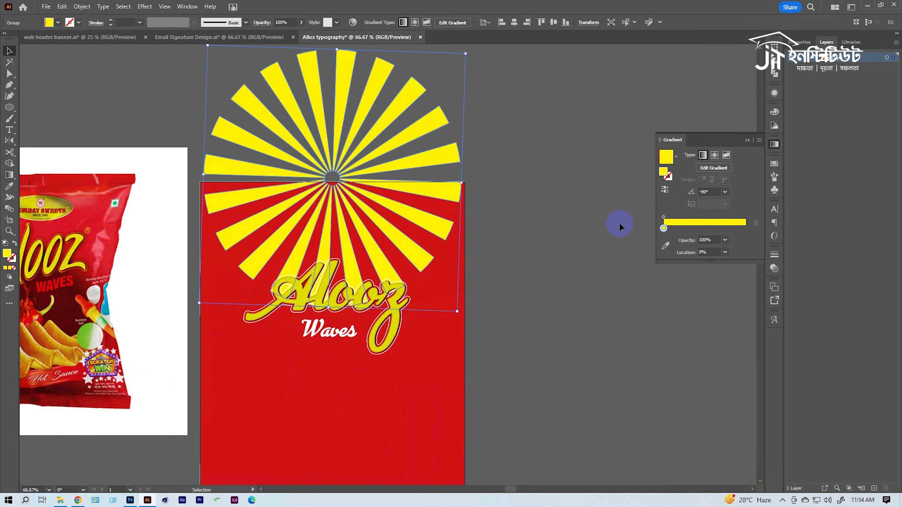
{"action": "key", "text": "ctrl+z"}
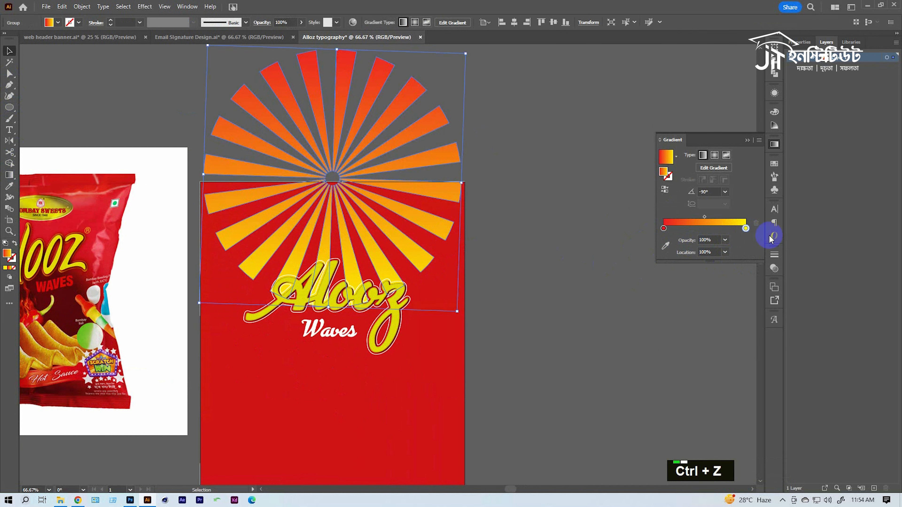
Set the yellow stop of the sunburst gradient to 0% opacity and lower the sunburst slightly over the red artboard.
{"action": "left_click", "coordinate": [725, 241]}
{"action": "left_click", "coordinate": [742, 250]}
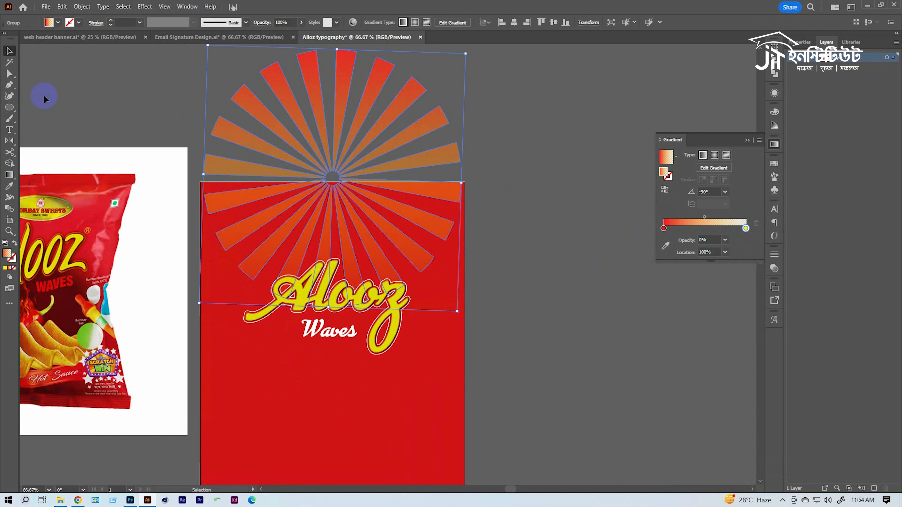
{"action": "double_click", "coordinate": [123, 102]}
{"action": "left_click_drag", "start_coordinate": [375, 154], "coordinate": [377, 166]}
{"action": "left_click", "coordinate": [523, 165]}
Move the Alooz Waves lettering group up a little and enlarge it slightly over the rays.
{"action": "double_click", "coordinate": [379, 231], "text": "ctrl+alt"}
{"action": "left_click_drag", "start_coordinate": [389, 307], "coordinate": [377, 158]}
{"action": "double_click", "coordinate": [376, 223], "text": "ctrl"}
{"action": "left_click", "coordinate": [359, 276]}
{"action": "left_click_drag", "start_coordinate": [359, 276], "coordinate": [371, 250]}
{"action": "mouse_move", "coordinate": [435, 259]}
{"action": "left_mouse_down"}
{"action": "mouse_move", "coordinate": [467, 264]}
{"action": "mouse_move", "coordinate": [444, 269]}
{"action": "left_mouse_up"}
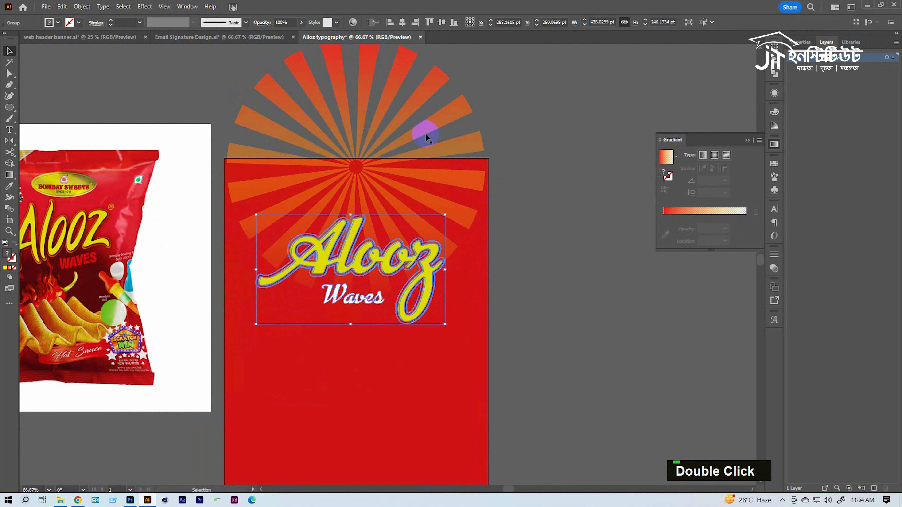
Enlarge the sunburst proportionally and place its centre on the artboard's upper edge.
{"action": "left_click", "coordinate": [426, 136]}
{"action": "left_click_drag", "start_coordinate": [350, 299], "coordinate": [351, 324]}
{"action": "left_click", "coordinate": [494, 246]}
{"action": "left_click", "coordinate": [438, 236], "text": "ctrl+alt"}
{"action": "left_click_drag", "start_coordinate": [397, 249], "coordinate": [434, 222]}
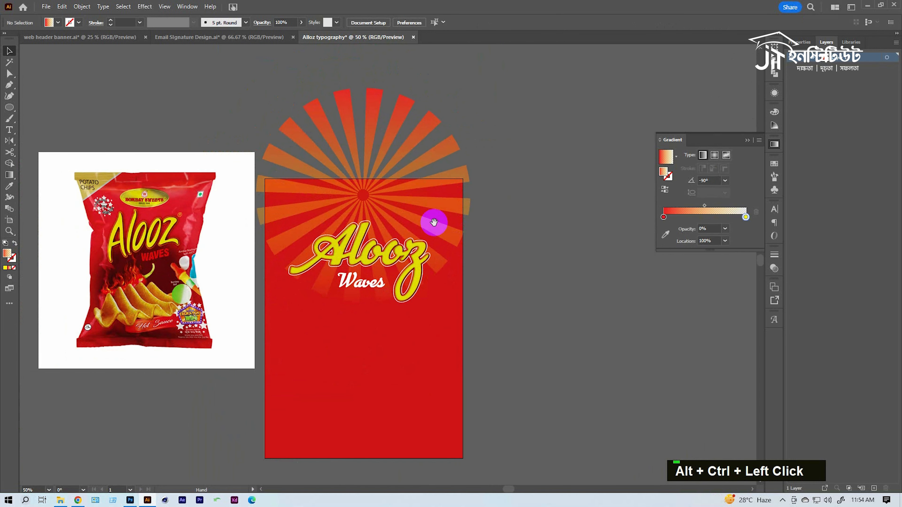
{"action": "left_click", "coordinate": [369, 93]}
{"action": "left_click_drag", "start_coordinate": [374, 69], "coordinate": [375, 166]}
{"action": "left_click", "coordinate": [451, 308], "text": "ctrl+alt"}
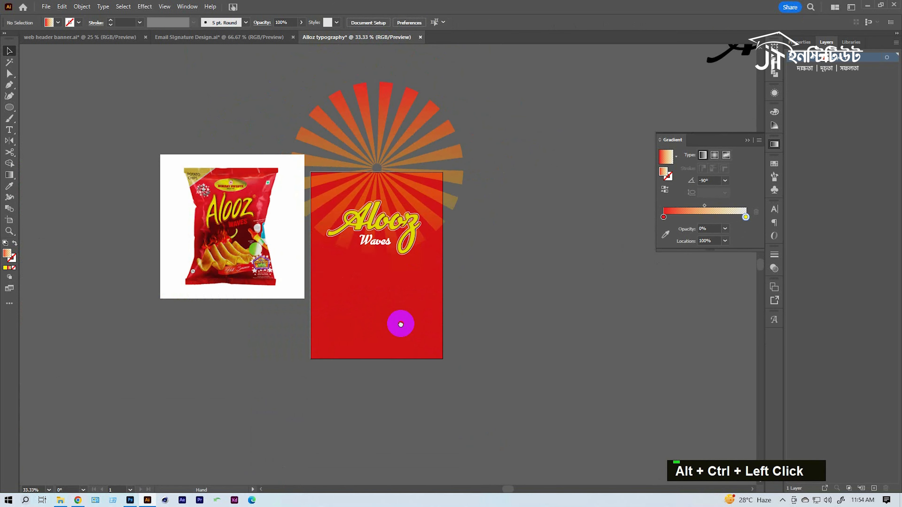
Move the Alooz pack reference image farther away from the side of the red artboard.
{"action": "left_click_drag", "start_coordinate": [400, 325], "coordinate": [379, 290]}
{"action": "key", "text": "space"}
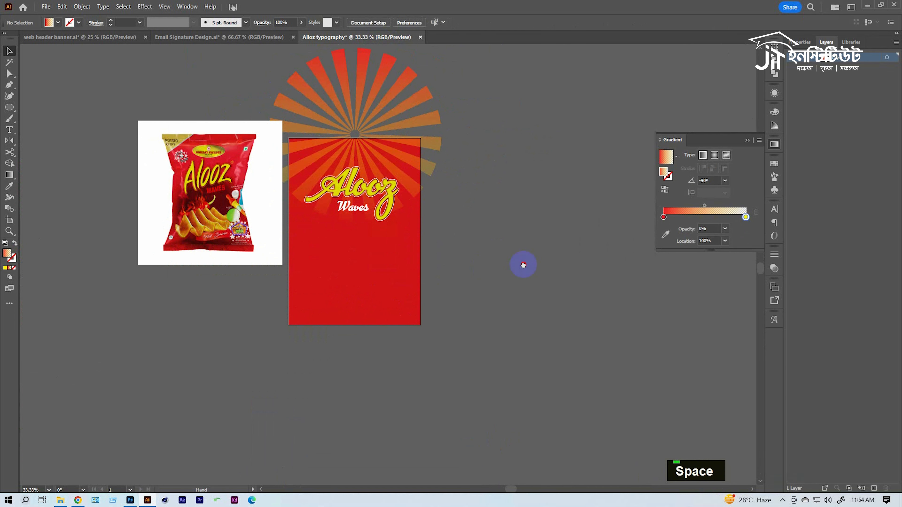
{"action": "left_click_drag", "start_coordinate": [525, 233], "coordinate": [522, 268]}
{"action": "left_click", "coordinate": [424, 181]}
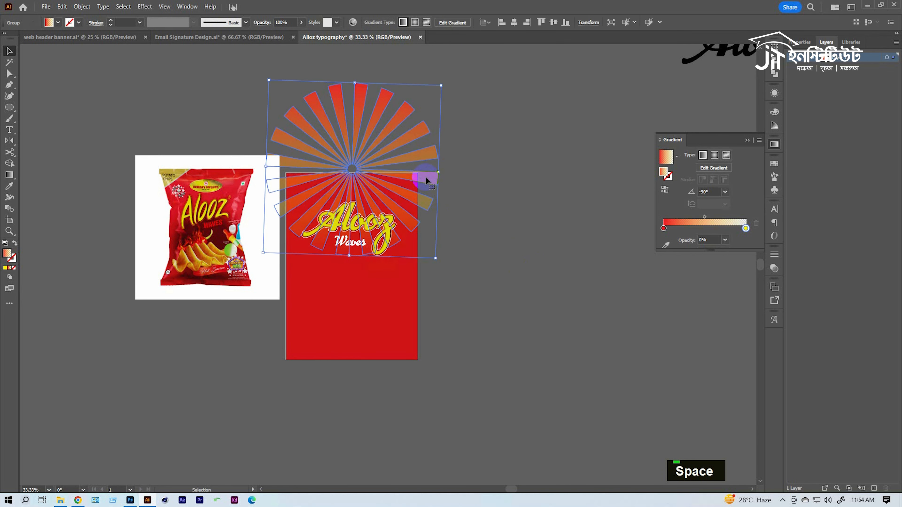
{"action": "key", "text": "space"}
{"action": "left_click_drag", "start_coordinate": [452, 225], "coordinate": [497, 232]}
{"action": "left_click_drag", "start_coordinate": [156, 107], "coordinate": [157, 251]}
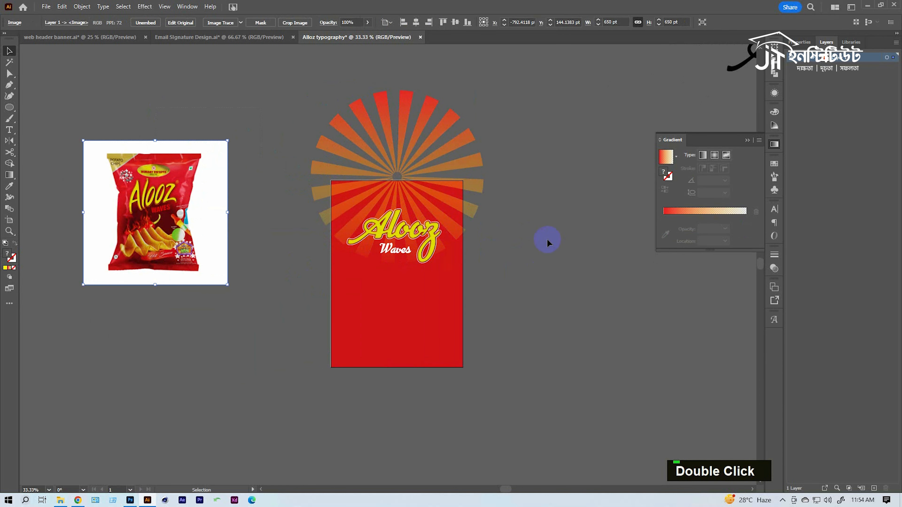
{"action": "key", "text": "space"}
{"action": "left_click_drag", "start_coordinate": [545, 239], "coordinate": [483, 260]}
Shift the sunburst gradient's midpoint toward the red stop, to a location of about 37.7%.
{"action": "left_click", "coordinate": [405, 154]}
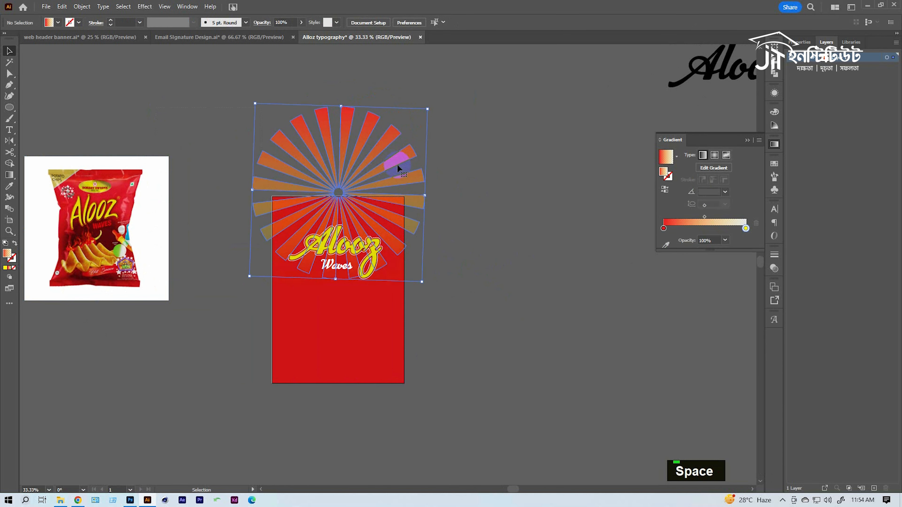
{"action": "left_click", "coordinate": [506, 235]}
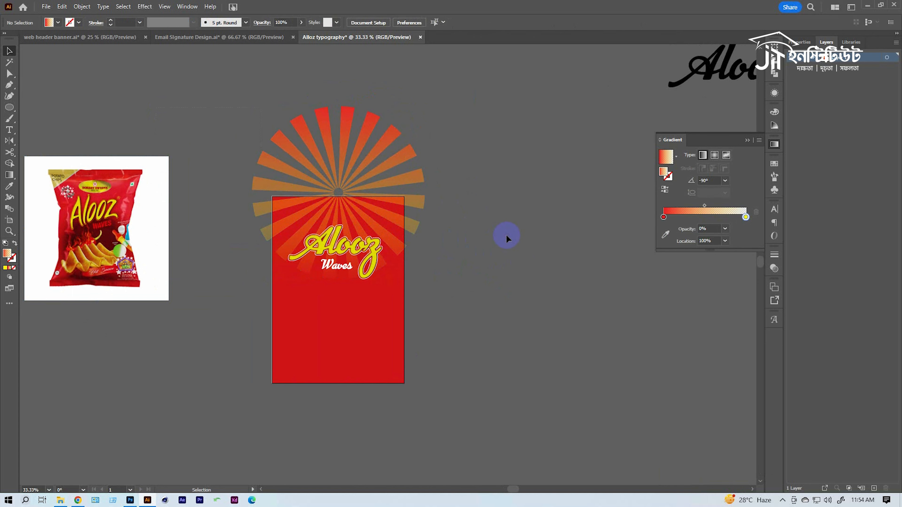
{"action": "left_click", "coordinate": [372, 265], "text": "ctrl"}
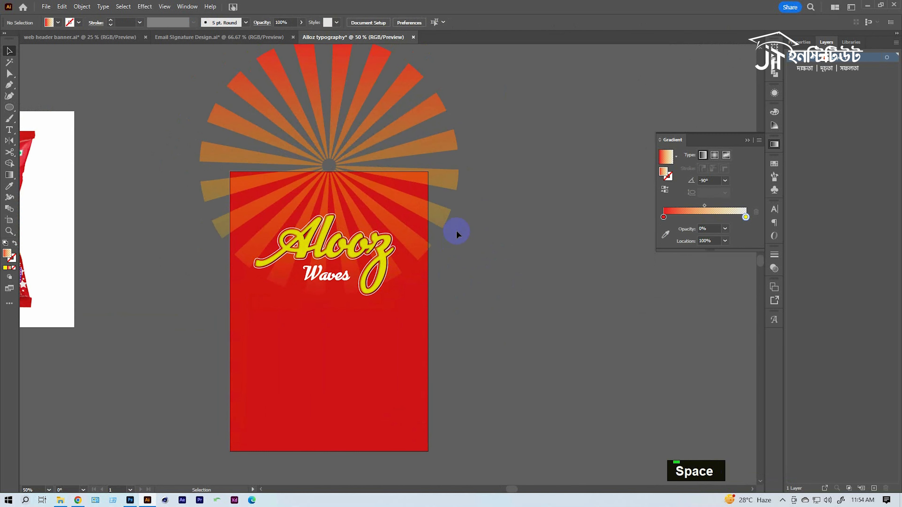
{"action": "left_click", "coordinate": [444, 221]}
{"action": "key", "text": "a"}
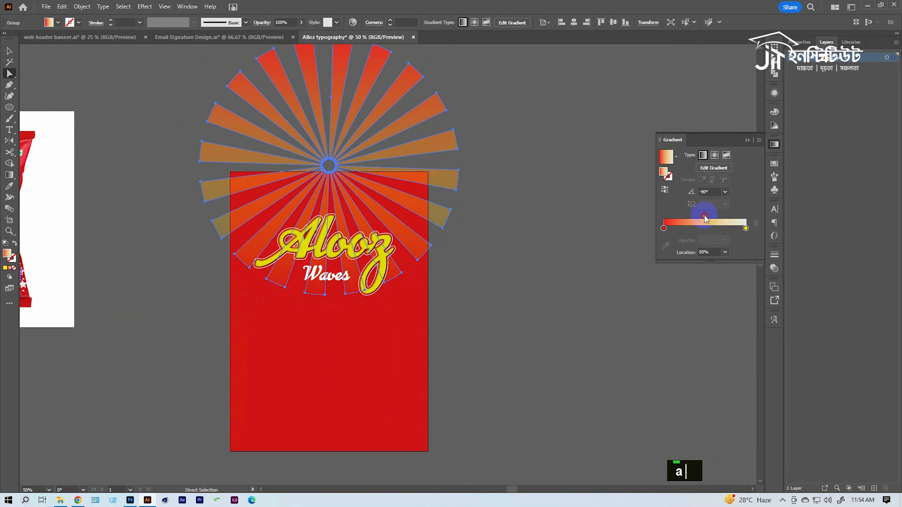
{"action": "left_click_drag", "start_coordinate": [697, 221], "coordinate": [505, 307]}
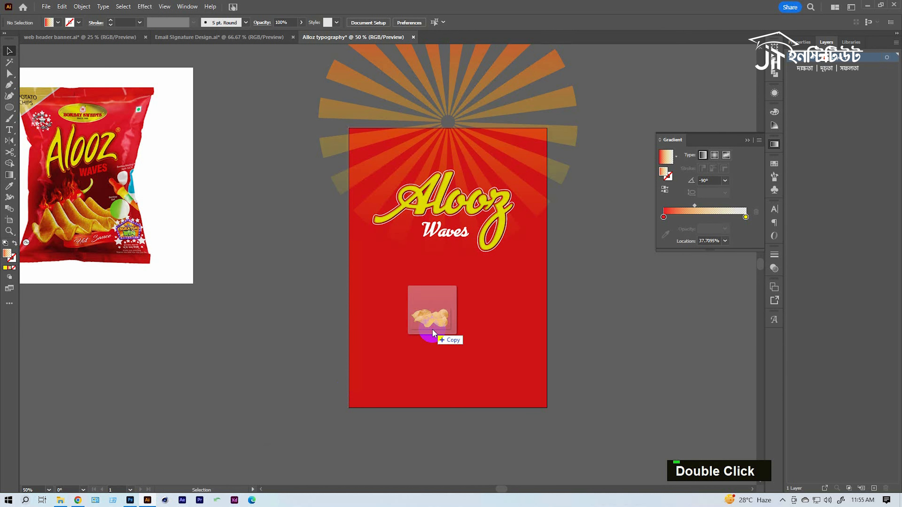
Place the background-free potato chips PNG from Downloads below the Waves lettering and scale it to fit within the artboard's width.
{"action": "left_click_drag", "start_coordinate": [432, 330], "coordinate": [476, 314]}
{"action": "key", "text": "space"}
{"action": "left_click_drag", "start_coordinate": [475, 345], "coordinate": [501, 316]}
{"action": "double_click", "coordinate": [312, 332]}
{"action": "left_click_drag", "start_coordinate": [574, 298], "coordinate": [583, 302]}
{"action": "left_click", "coordinate": [645, 315]}
{"action": "left_click_drag", "start_coordinate": [641, 337], "coordinate": [592, 324]}
{"action": "left_click_drag", "start_coordinate": [461, 280], "coordinate": [469, 253]}
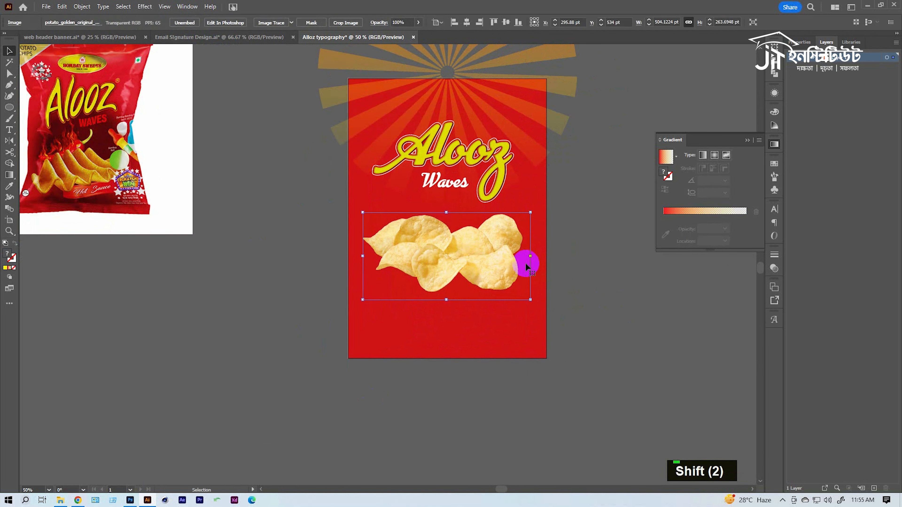
{"action": "left_click_drag", "start_coordinate": [531, 255], "coordinate": [527, 256]}
{"action": "left_click", "coordinate": [596, 280]}
{"action": "left_click_drag", "start_coordinate": [595, 285], "coordinate": [562, 304]}
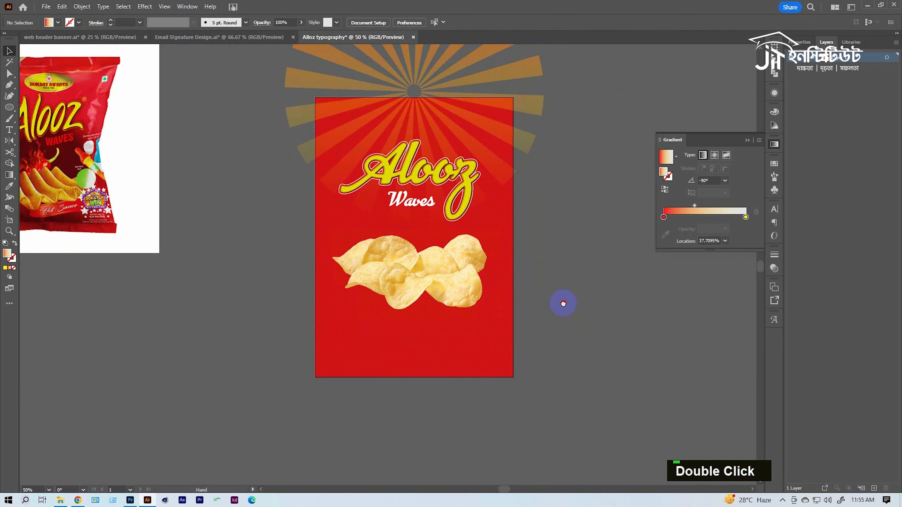
Switch to Chrome and copy the Freepik fire particles image from the Google Images results.
{"action": "left_click_drag", "start_coordinate": [289, 332], "coordinate": [313, 317]}
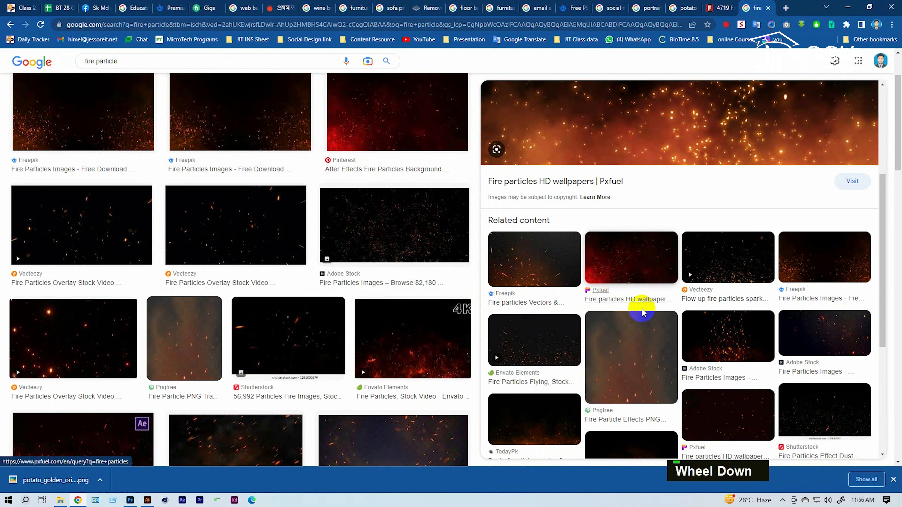
{"action": "left_click", "coordinate": [152, 163]}
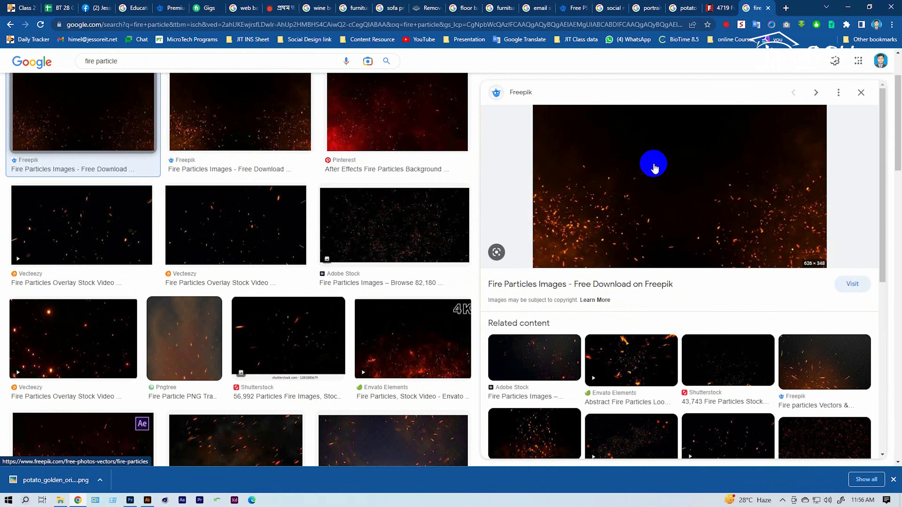
{"action": "right_click", "coordinate": [652, 164]}
{"action": "left_click", "coordinate": [686, 273]}
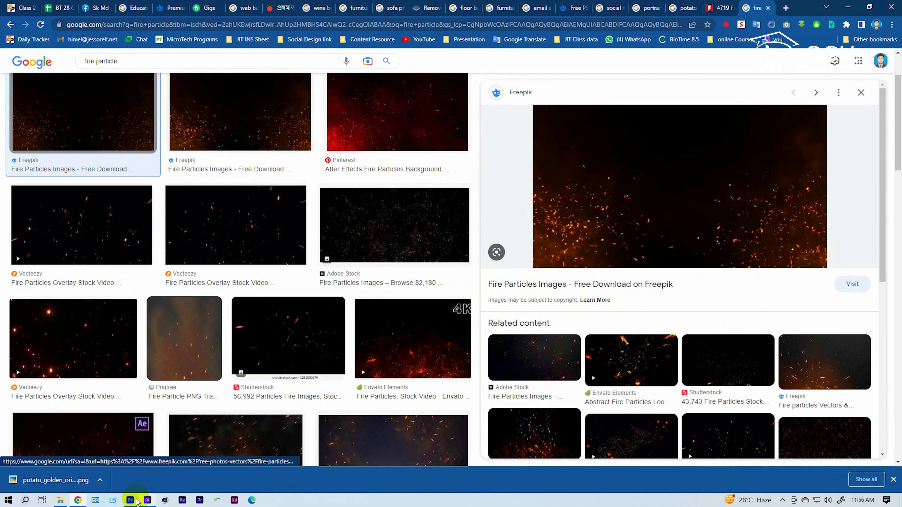
Switch back to Illustrator, paste the fire particles image, and align it to the artboard's horizontal centre and bottom edge.
{"action": "left_click", "coordinate": [148, 501]}
{"action": "left_click_drag", "start_coordinate": [539, 334], "coordinate": [505, 356]}
{"action": "key", "text": "ctrl+v"}
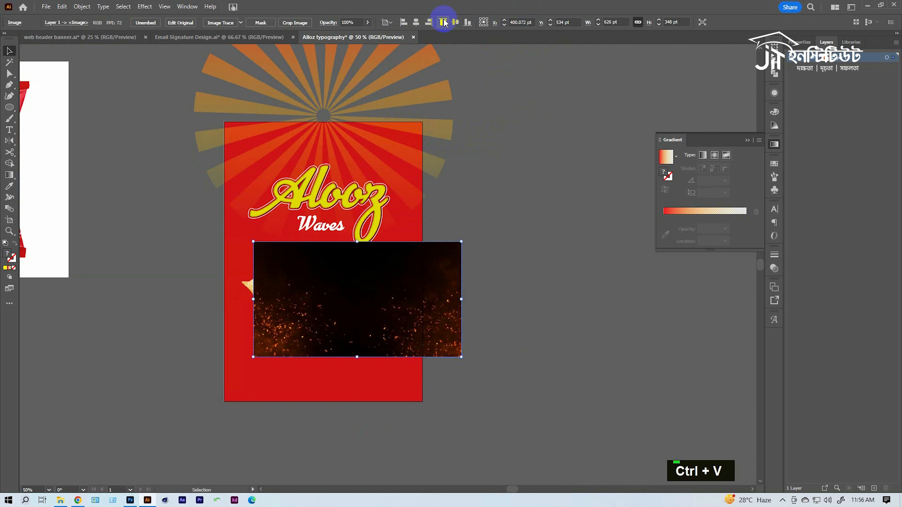
{"action": "double_click", "coordinate": [415, 22]}
{"action": "left_click", "coordinate": [467, 22]}
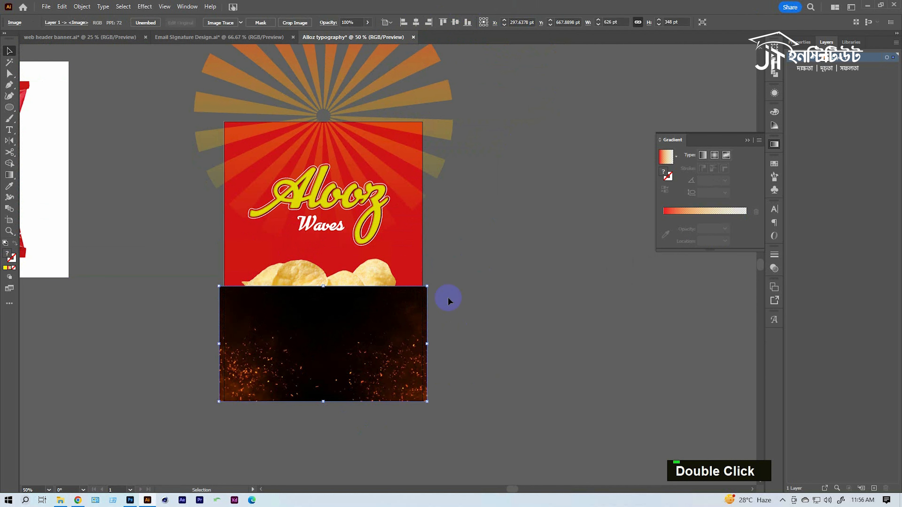
Change the fire particles image's blending mode so its black background drops out over the red artboard.
{"action": "left_click", "coordinate": [329, 23]}
{"action": "left_click", "coordinate": [258, 38]}
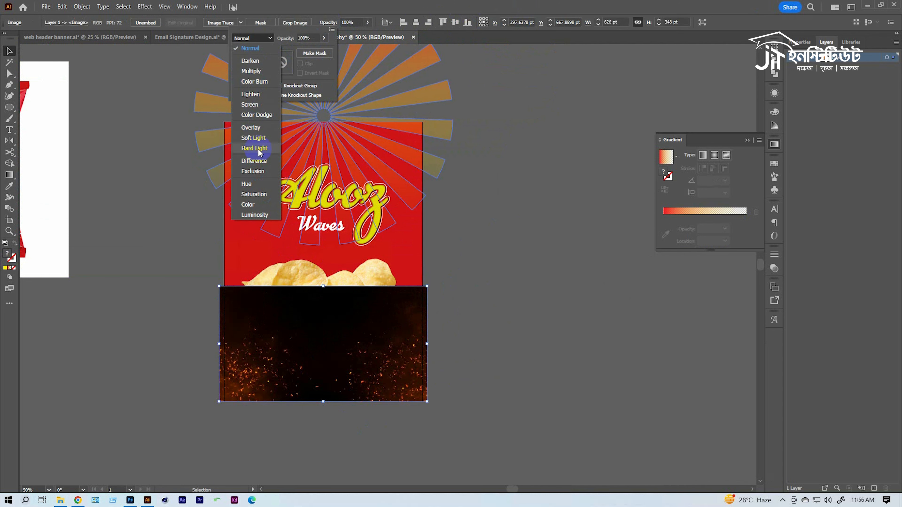
{"action": "left_click", "coordinate": [257, 119]}
{"action": "double_click", "coordinate": [486, 280]}
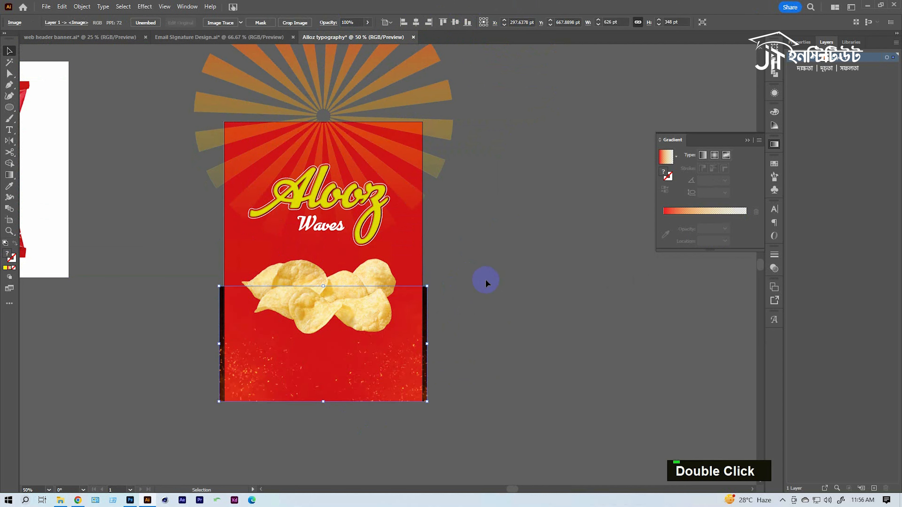
Narrow the fire particles image symmetrically to match the artboard's width.
{"action": "left_click", "coordinate": [334, 312], "text": "ctrl"}
{"action": "left_click", "coordinate": [437, 313], "text": "ctrl"}
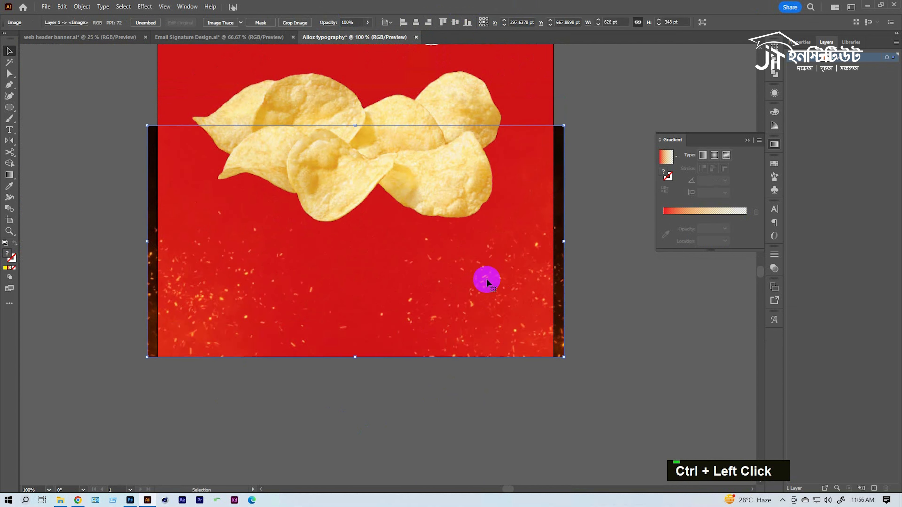
{"action": "left_click_drag", "start_coordinate": [563, 242], "coordinate": [553, 241]}
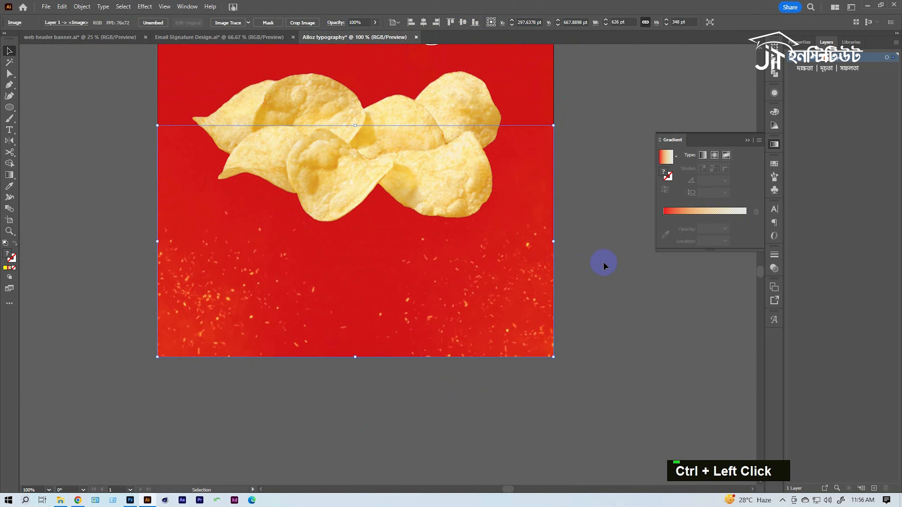
{"action": "left_click", "coordinate": [602, 264]}
{"action": "left_click_drag", "start_coordinate": [491, 313], "coordinate": [495, 340]}
{"action": "left_click", "coordinate": [495, 340]}
{"action": "left_click", "coordinate": [451, 258], "text": "ctrl+alt"}
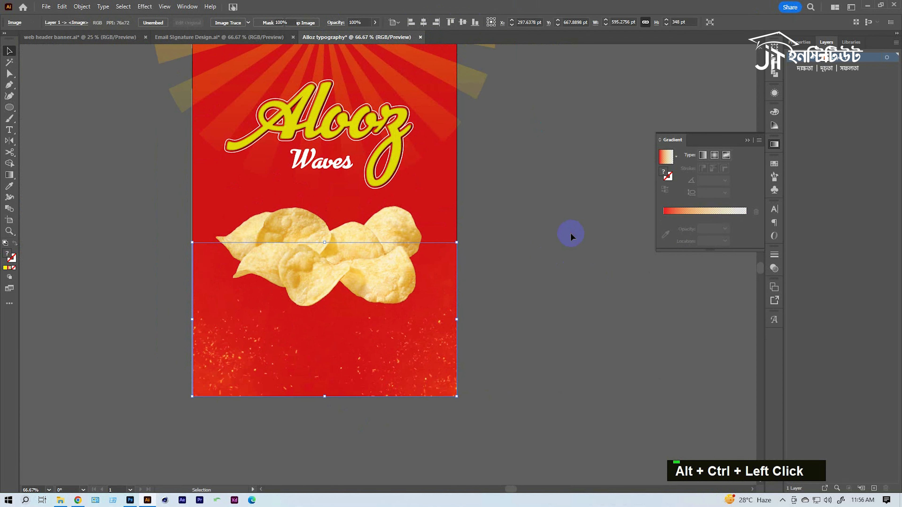
Stretch the upper edge of the fire particles image upward to the height of the chips' tops.
{"action": "left_click", "coordinate": [569, 233]}
{"action": "left_click", "coordinate": [386, 334]}
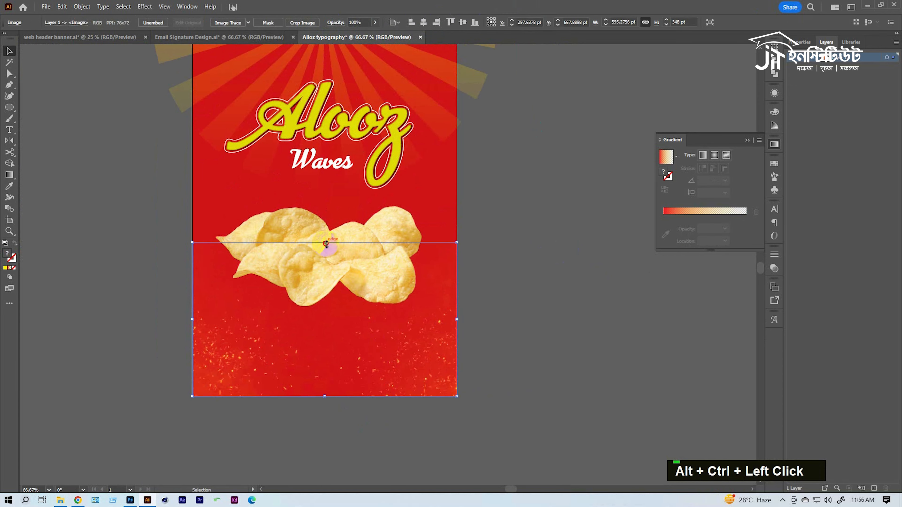
{"action": "left_click_drag", "start_coordinate": [326, 244], "coordinate": [326, 206]}
Copy the "Fire flames on a black background" image from Chrome into Illustrator and fit it across the artboard's lower edge.
{"action": "right_click", "coordinate": [658, 181]}
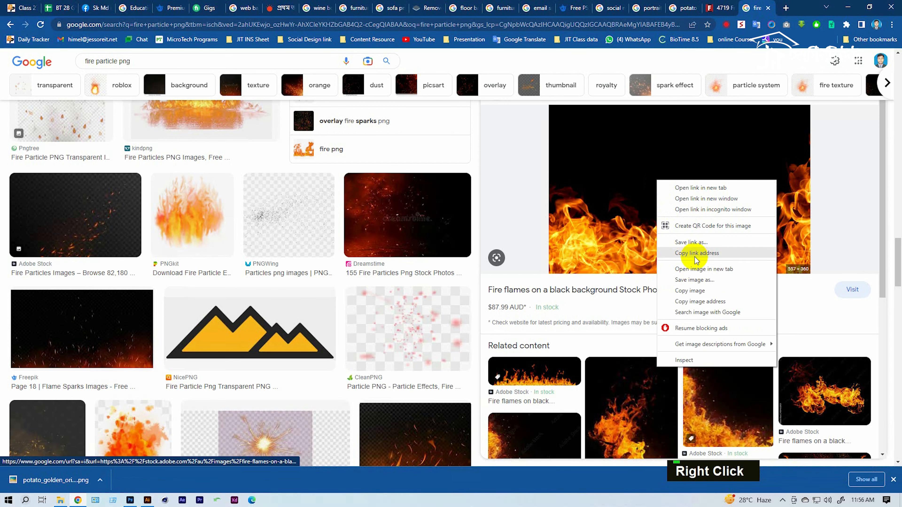
{"action": "left_click", "coordinate": [690, 290]}
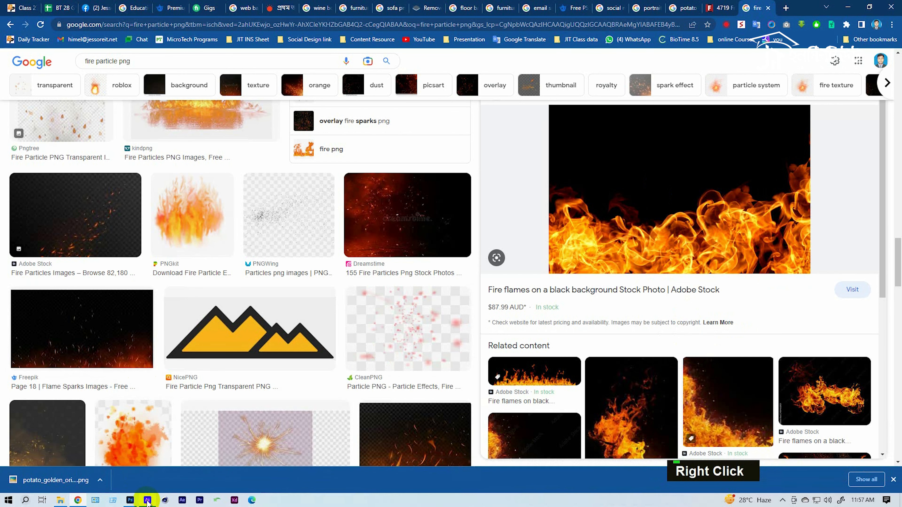
{"action": "left_click", "coordinate": [146, 500]}
{"action": "key", "text": "ctrl+v"}
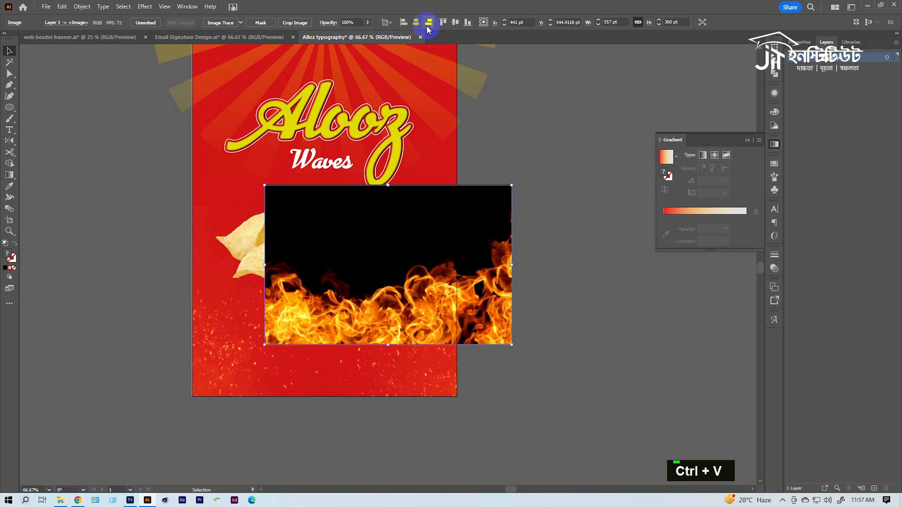
{"action": "left_click", "coordinate": [415, 23]}
{"action": "left_click_drag", "start_coordinate": [419, 280], "coordinate": [457, 319]}
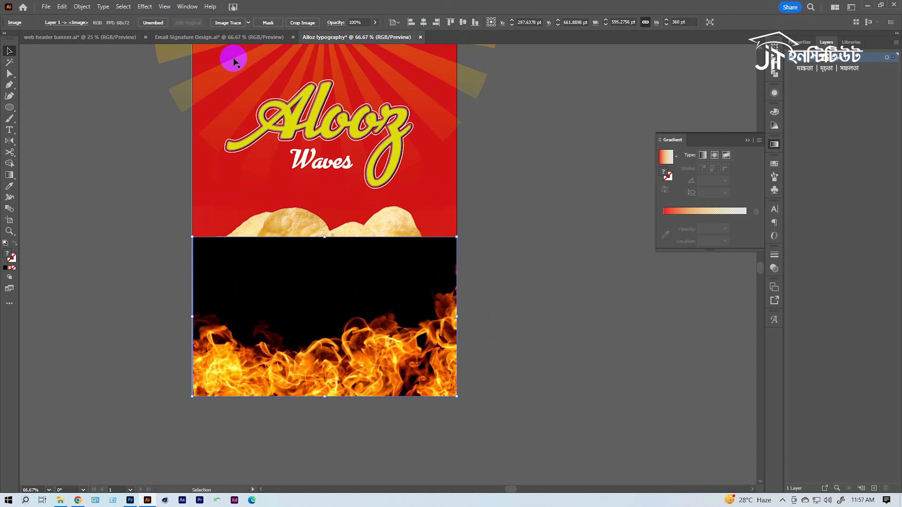
Set the flames image's blending mode to Screen.
{"action": "left_click", "coordinate": [335, 23]}
{"action": "left_click", "coordinate": [263, 39]}
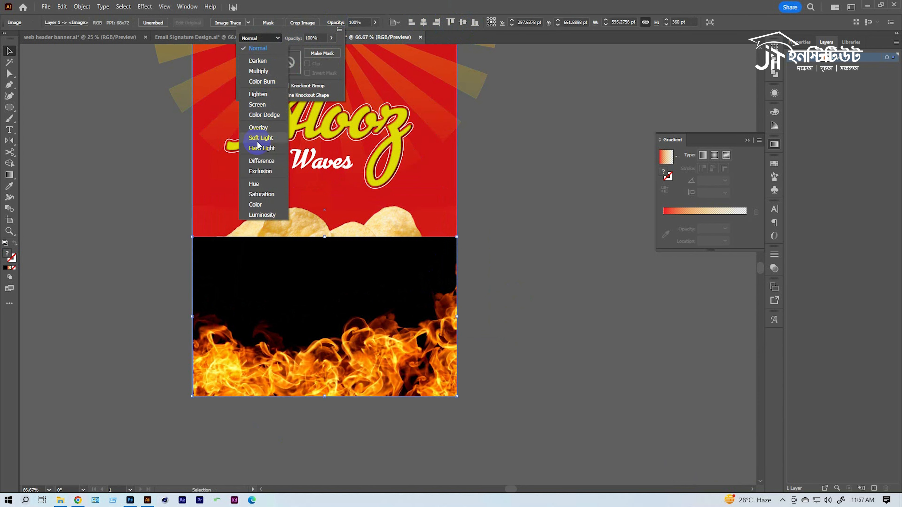
{"action": "left_click", "coordinate": [268, 102]}
{"action": "left_click", "coordinate": [552, 268]}
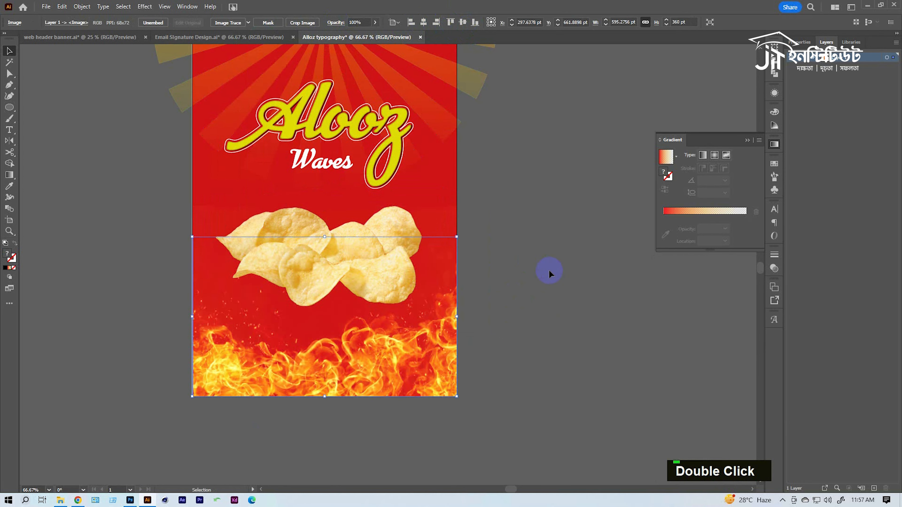
{"action": "left_click", "coordinate": [364, 354], "text": "ctrl"}
{"action": "left_click", "coordinate": [381, 342], "text": "ctrl+alt"}
{"action": "left_click_drag", "start_coordinate": [560, 189], "coordinate": [554, 207]}
{"action": "left_click", "coordinate": [553, 207]}
{"action": "left_click_drag", "start_coordinate": [462, 219], "coordinate": [460, 276]}
{"action": "left_click", "coordinate": [458, 276], "text": "ctrl+alt"}
{"action": "left_click_drag", "start_coordinate": [522, 419], "coordinate": [558, 338]}
Add placeholder "Lorem ipsum" script text over the flames near the artboard's lower edge and adjust its size and position.
{"action": "key", "text": "t"}
{"action": "left_click", "coordinate": [319, 265]}
{"action": "left_click", "coordinate": [8, 51]}
{"action": "left_click_drag", "start_coordinate": [374, 265], "coordinate": [341, 284]}
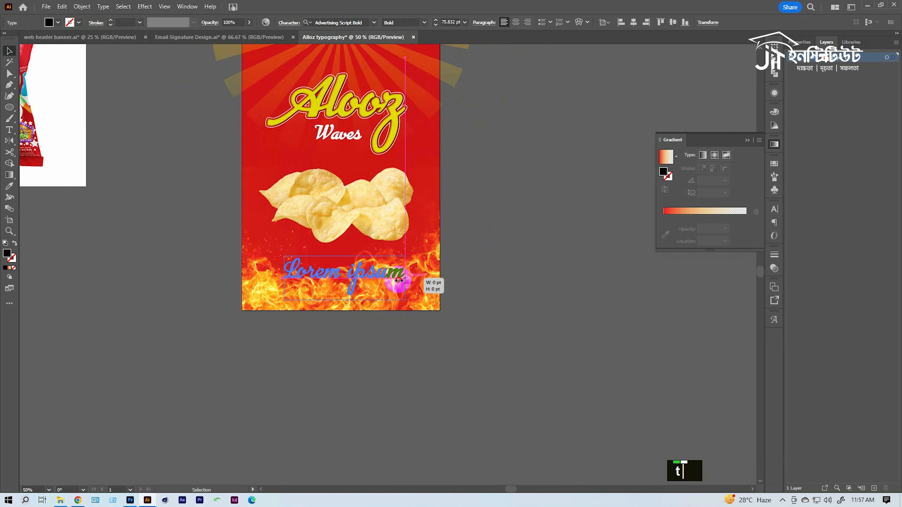
{"action": "left_click_drag", "start_coordinate": [419, 264], "coordinate": [390, 274]}
Fill the "Lorem ipsum" text with white.
{"action": "left_click", "coordinate": [58, 23]}
{"action": "left_click", "coordinate": [340, 305]}
{"action": "left_click", "coordinate": [58, 23]}
{"action": "left_click", "coordinate": [19, 38]}
{"action": "left_click", "coordinate": [407, 311], "text": "ctrl"}
Move the potato chips up below "Waves" and place a slightly smaller "Lorem ipsum" between the chips and the flames.
{"action": "left_click_drag", "start_coordinate": [328, 136], "coordinate": [356, 229]}
{"action": "key", "text": "ctrl+z"}
{"action": "left_click", "coordinate": [306, 163]}
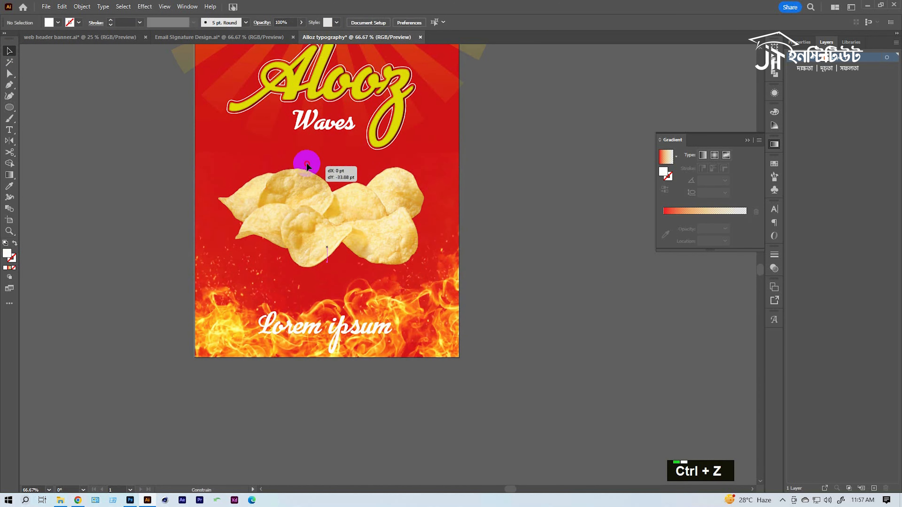
{"action": "key", "text": "ctrl+2"}
{"action": "left_click_drag", "start_coordinate": [298, 179], "coordinate": [298, 162], "text": "shift"}
{"action": "left_click_drag", "start_coordinate": [348, 306], "coordinate": [347, 248], "text": "shift"}
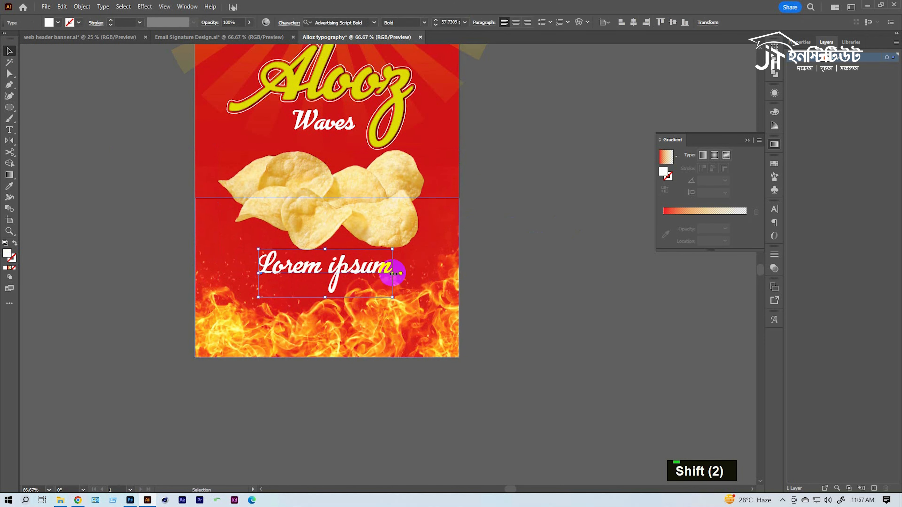
{"action": "left_click", "coordinate": [401, 273], "text": "alt"}
{"action": "left_click_drag", "start_coordinate": [400, 274], "coordinate": [402, 294]}
{"action": "key", "text": "ctrl+alt+2"}
Review the overall pack layout from the sunburst down to the flames.
{"action": "left_click", "coordinate": [572, 280], "text": "ctrl+alt"}
{"action": "scroll", "coordinate": [441, 318], "scroll_direction": "down", "scroll_amount": 1}
{"action": "left_click_drag", "start_coordinate": [441, 317], "coordinate": [427, 246]}
{"action": "left_click_drag", "start_coordinate": [445, 169], "coordinate": [352, 235]}
{"action": "left_click", "coordinate": [544, 238]}
{"action": "left_click_drag", "start_coordinate": [525, 280], "coordinate": [529, 241]}
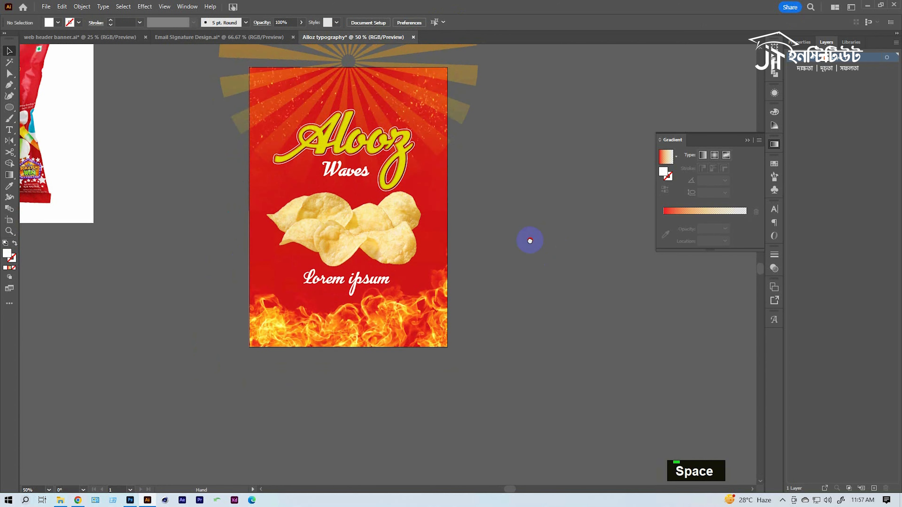
{"action": "left_click", "coordinate": [528, 161], "text": "ctrl"}
{"action": "left_click", "coordinate": [360, 391]}
{"action": "left_click_drag", "start_coordinate": [289, 248], "coordinate": [292, 209]}
{"action": "left_click", "coordinate": [448, 319]}
{"action": "left_click", "coordinate": [334, 251], "text": "ctrl+alt"}
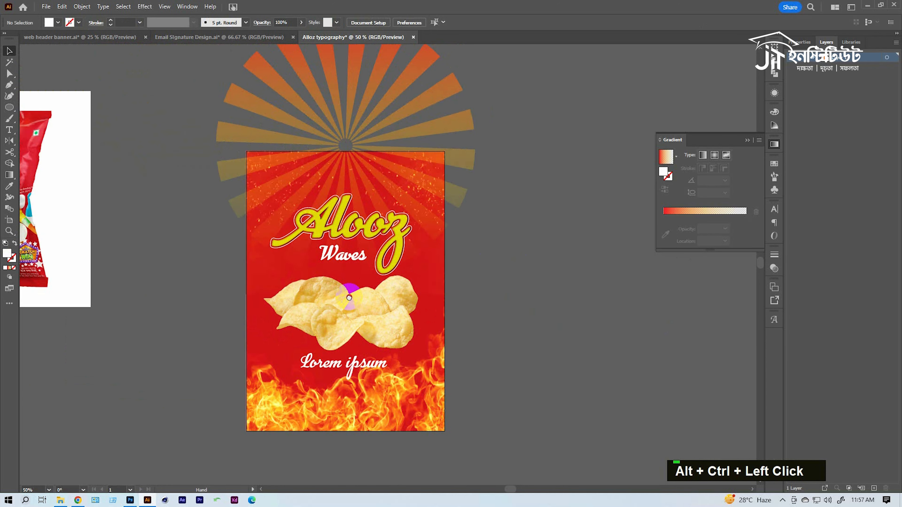
{"action": "left_click_drag", "start_coordinate": [494, 259], "coordinate": [515, 253]}
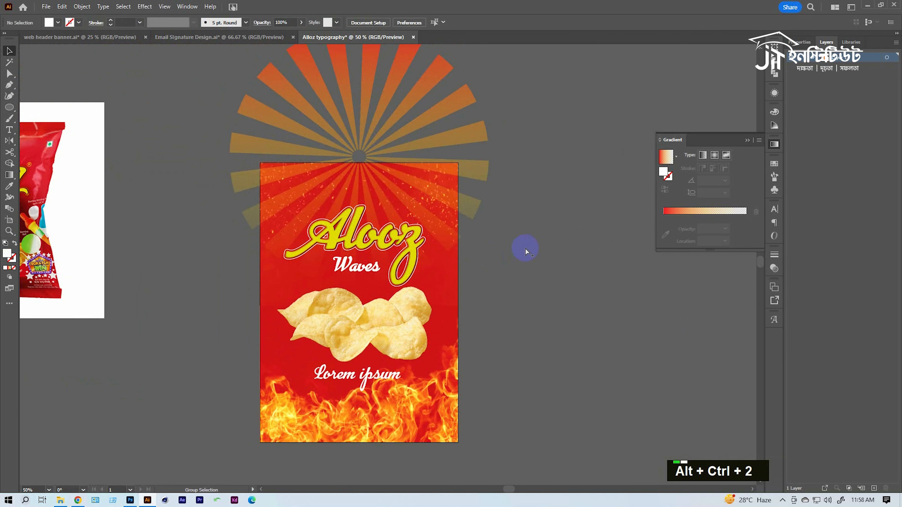
Draw a rectangle matching the artboard and use it as a clipping mask for all the pack artwork.
{"action": "right_click", "coordinate": [9, 107]}
{"action": "left_click", "coordinate": [46, 112]}
{"action": "scroll", "coordinate": [268, 131], "scroll_direction": "down", "scroll_amount": 2}
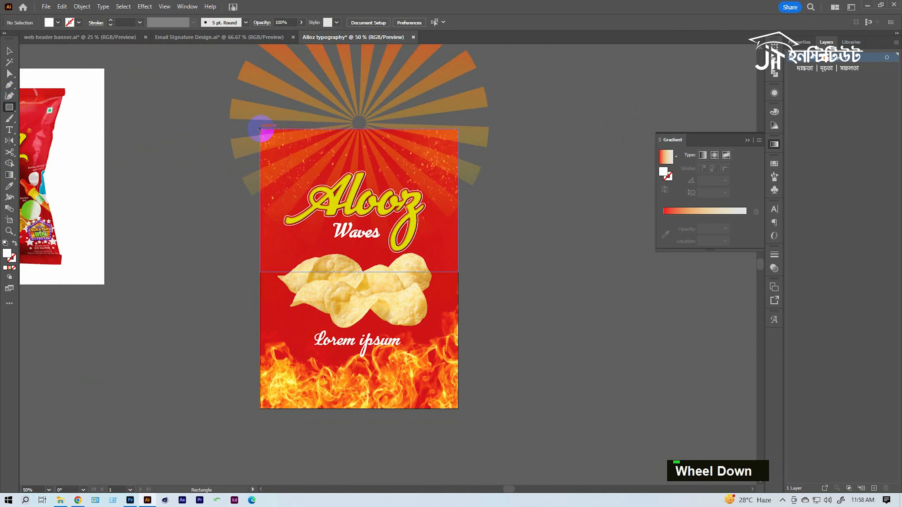
{"action": "left_click_drag", "start_coordinate": [261, 128], "coordinate": [458, 408]}
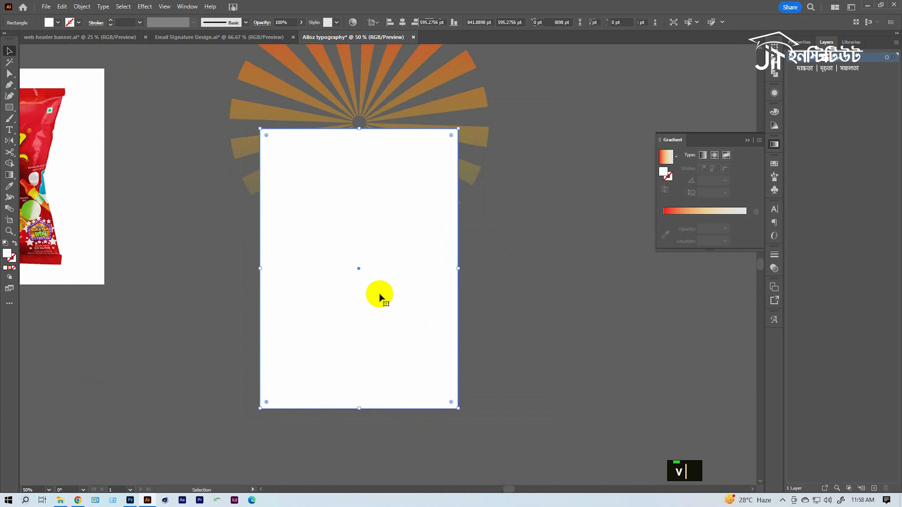
{"action": "key", "text": "ctrl+a"}
{"action": "right_click", "coordinate": [396, 244]}
{"action": "left_click", "coordinate": [439, 369]}
{"action": "left_click", "coordinate": [557, 286]}
{"action": "key", "text": "space"}
{"action": "left_click_drag", "start_coordinate": [528, 293], "coordinate": [513, 270]}
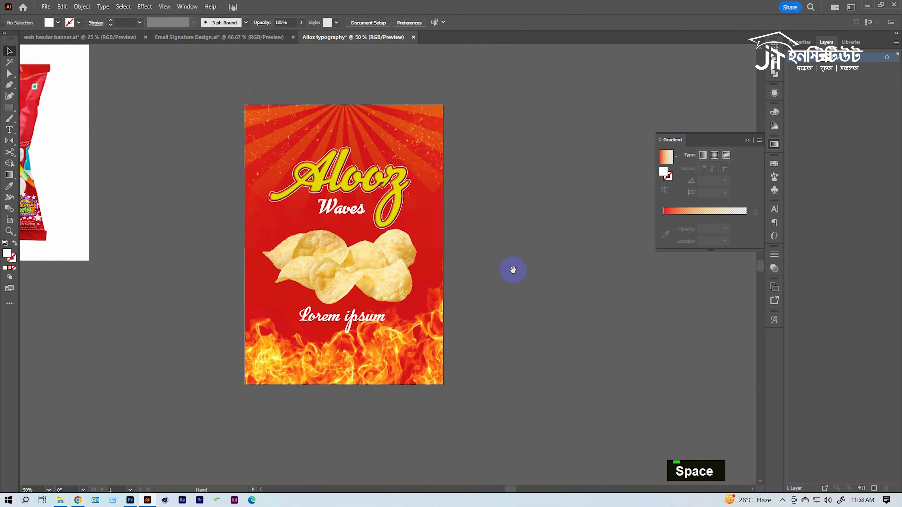
Bring the Bombay Sweets logo image from Chrome into Illustrator and place it beside the artboard.
{"action": "key", "text": "space"}
{"action": "left_click", "coordinate": [360, 121]}
{"action": "key", "text": "space"}
{"action": "left_click_drag", "start_coordinate": [164, 217], "coordinate": [274, 226]}
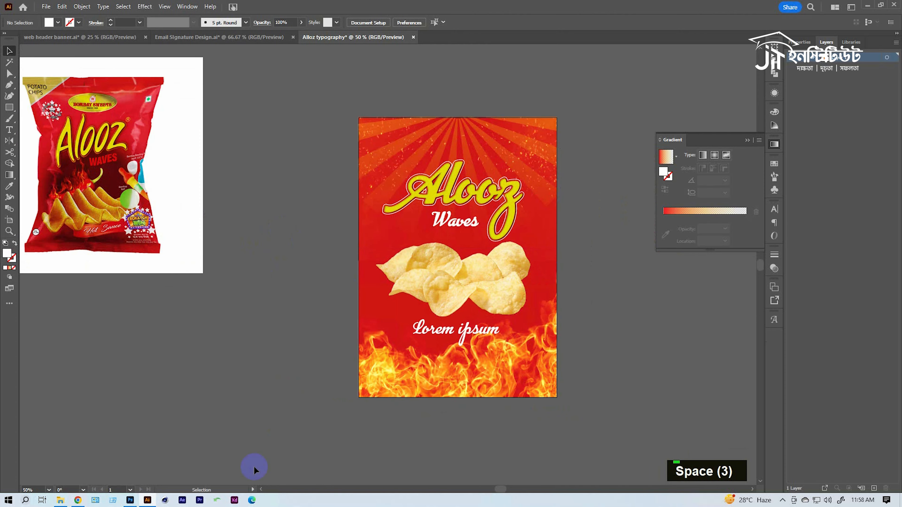
{"action": "left_click", "coordinate": [85, 499]}
{"action": "left_click_drag", "start_coordinate": [151, 60], "coordinate": [41, 62]}
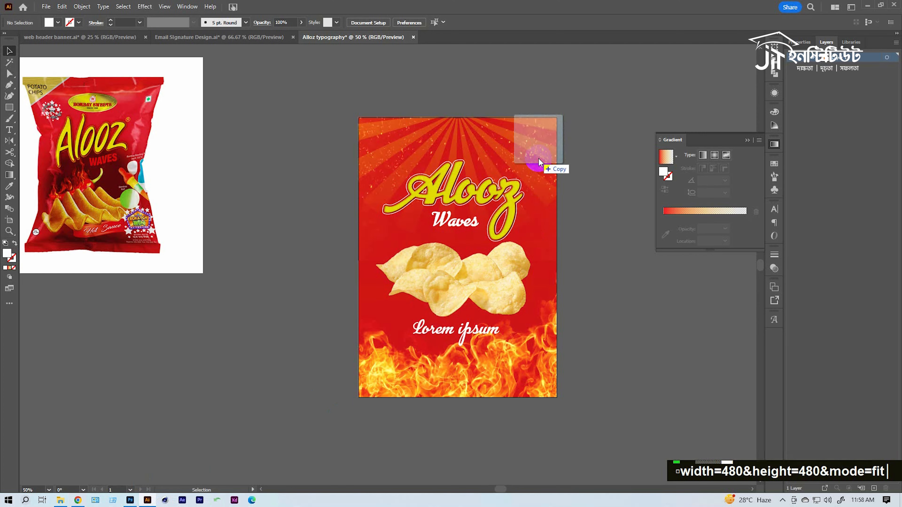
{"action": "left_click", "coordinate": [575, 183]}
{"action": "left_click_drag", "start_coordinate": [575, 183], "coordinate": [546, 131]}
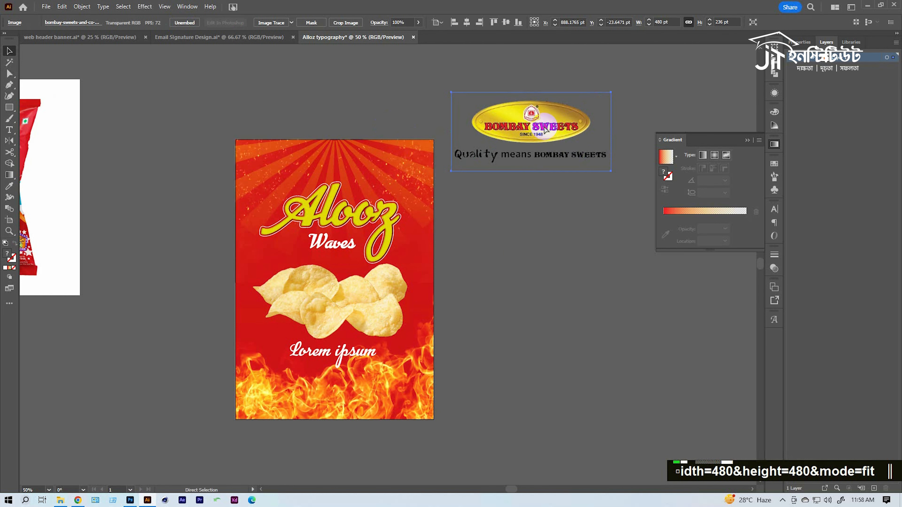
Move the Bombay Sweets logo into the clipped artwork group and position it at the pack's top centre, above "Alooz".
{"action": "key", "text": "ctrl+x"}
{"action": "double_click", "coordinate": [344, 141]}
{"action": "double_click", "coordinate": [345, 140]}
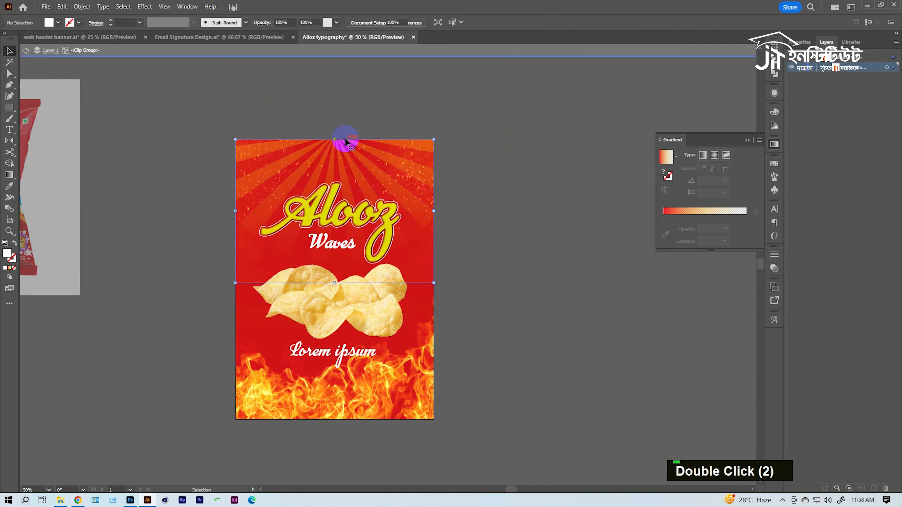
{"action": "double_click", "coordinate": [345, 142]}
{"action": "left_click", "coordinate": [358, 169], "text": "ctrl"}
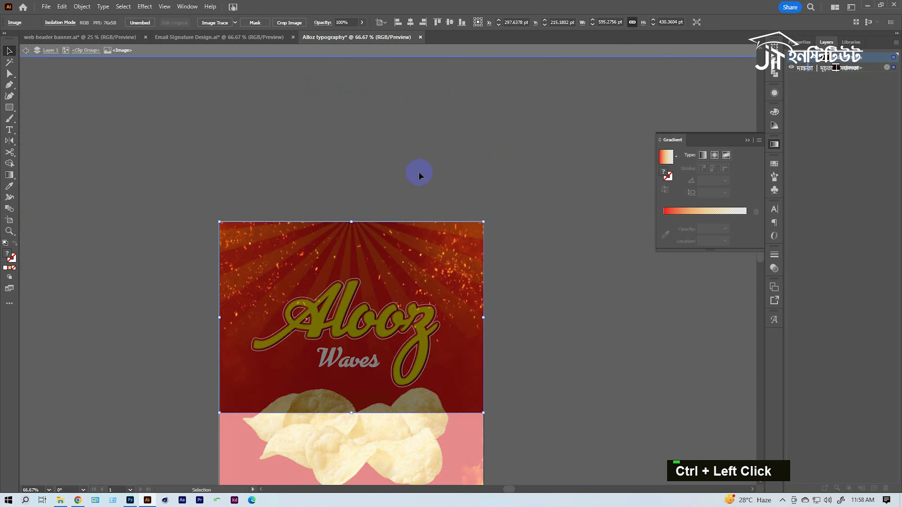
{"action": "double_click", "coordinate": [105, 64]}
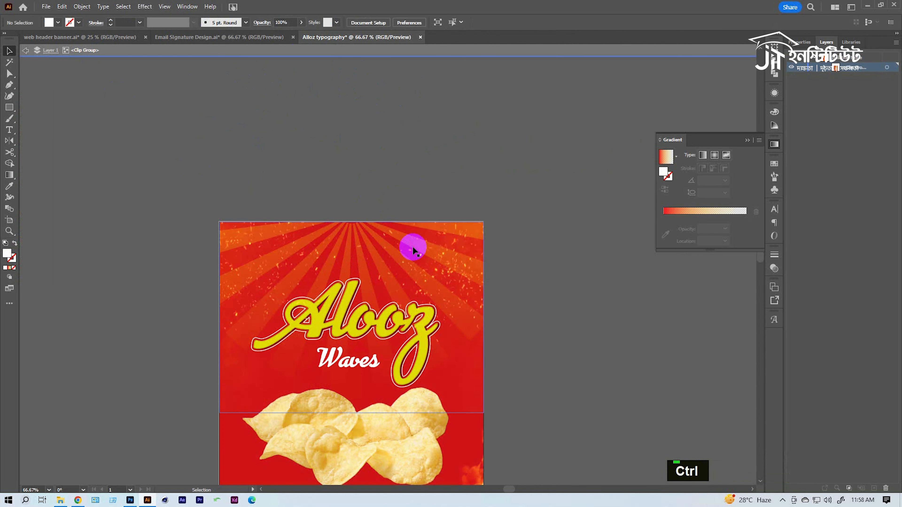
{"action": "key", "text": "ctrl+v"}
{"action": "left_click_drag", "start_coordinate": [496, 267], "coordinate": [443, 263]}
{"action": "left_click_drag", "start_coordinate": [386, 266], "coordinate": [346, 245]}
{"action": "double_click", "coordinate": [349, 276], "text": "ctrl"}
Mask the logo image with a rectangle around its oval to hide the "Quality means" slogan, and shift it slightly down.
{"action": "key", "text": "m"}
{"action": "left_click_drag", "start_coordinate": [237, 175], "coordinate": [454, 251]}
{"action": "key", "text": "v"}
{"action": "left_click", "coordinate": [398, 274], "text": "shift"}
{"action": "right_click", "coordinate": [416, 274]}
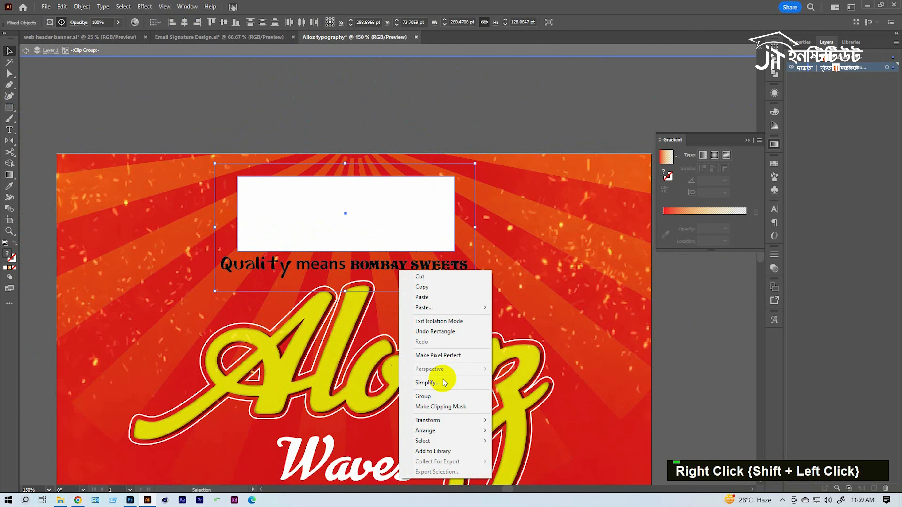
{"action": "left_click", "coordinate": [441, 406]}
{"action": "left_click_drag", "start_coordinate": [370, 213], "coordinate": [371, 222]}
{"action": "left_click", "coordinate": [358, 50]}
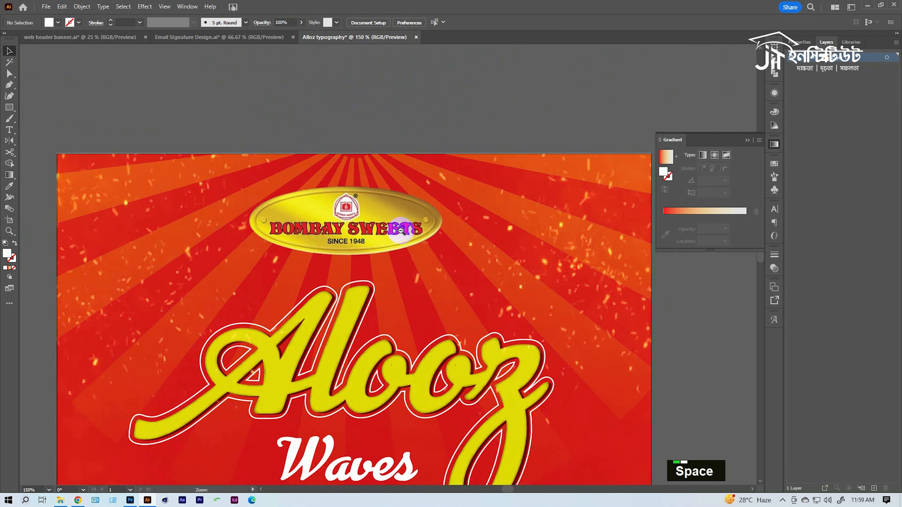
{"action": "left_click", "coordinate": [400, 230], "text": "ctrl+alt"}
{"action": "left_click", "coordinate": [401, 230], "text": "ctrl+alt"}
{"action": "left_click_drag", "start_coordinate": [454, 296], "coordinate": [478, 107]}
{"action": "left_click", "coordinate": [415, 284], "text": "ctrl+alt"}
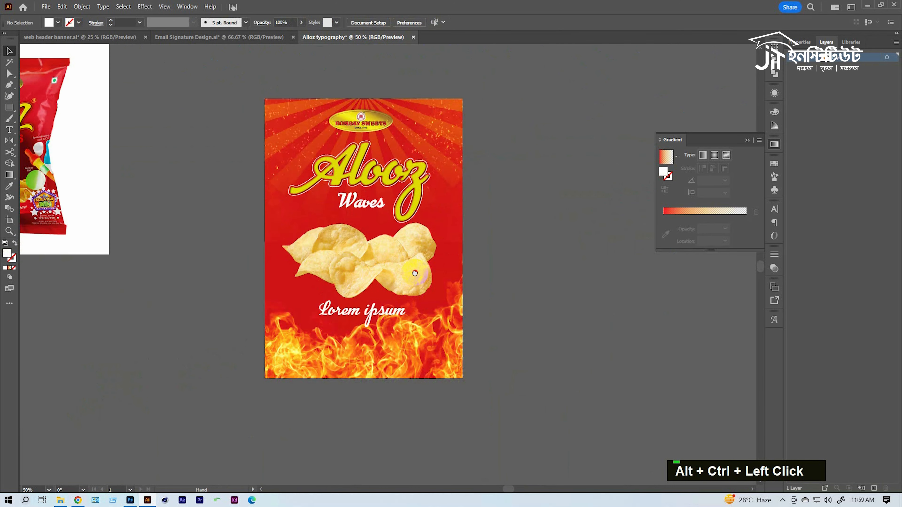
{"action": "left_click", "coordinate": [386, 327], "text": "ctrl"}
{"action": "key", "text": "t"}
{"action": "left_click_drag", "start_coordinate": [275, 275], "coordinate": [439, 287]}
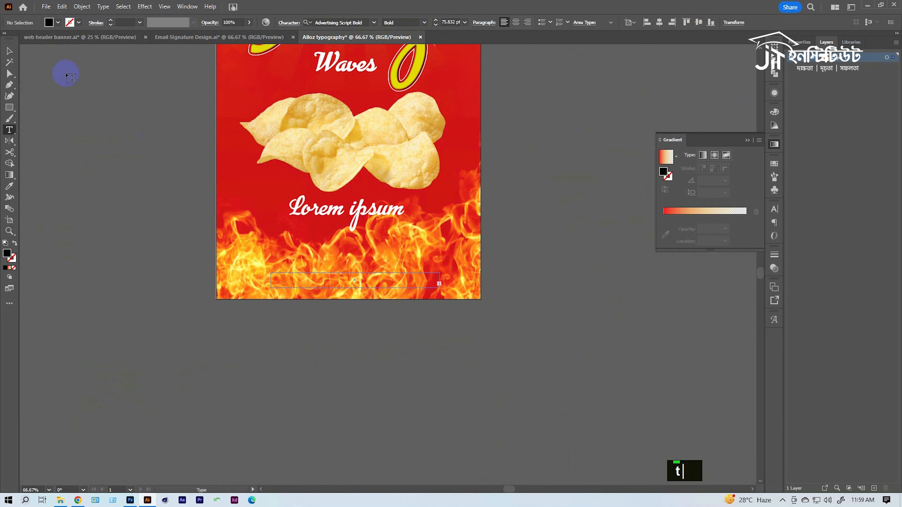
{"action": "left_click", "coordinate": [551, 228]}
{"action": "left_click", "coordinate": [371, 277]}
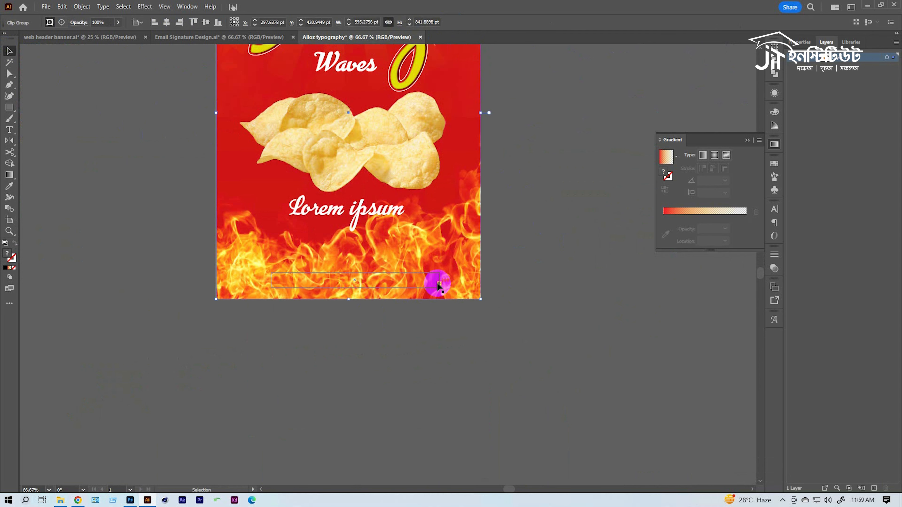
{"action": "left_click", "coordinate": [429, 273]}
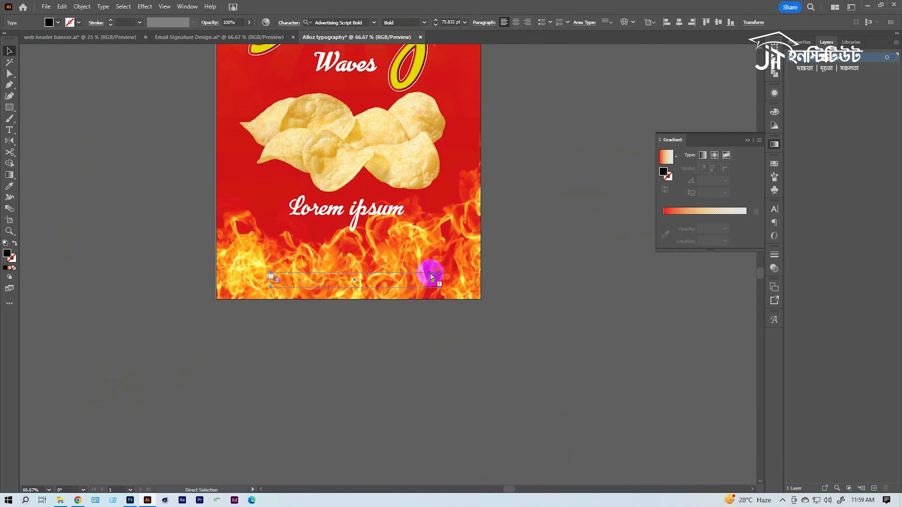
{"action": "key", "text": "ctrl+z"}
{"action": "left_click", "coordinate": [561, 221]}
{"action": "left_click_drag", "start_coordinate": [540, 184], "coordinate": [540, 264]}
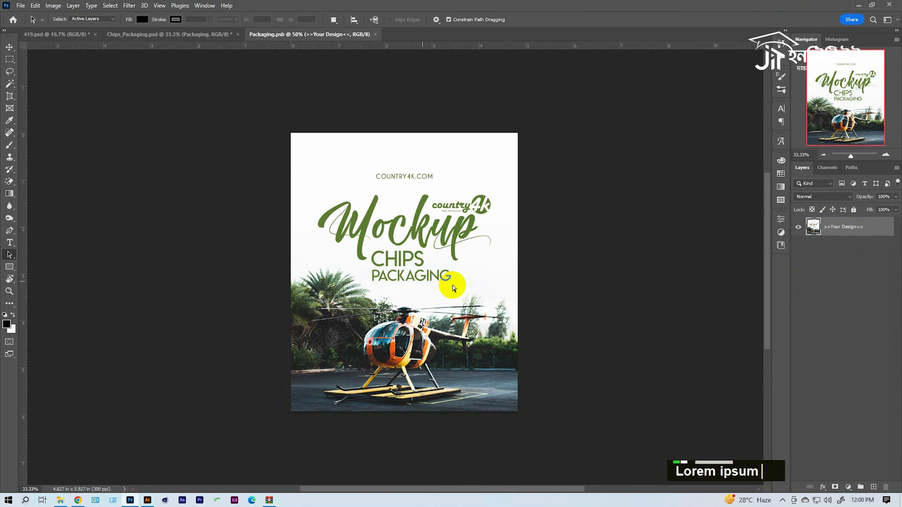
Paste the pack artwork into Packaging.psb in Photoshop as a vector smart object, scaled to 58.29% to cover the canvas.
{"action": "key", "text": "ctrl+v"}
{"action": "left_click", "coordinate": [428, 226]}
{"action": "left_click_drag", "start_coordinate": [491, 133], "coordinate": [573, 9]}
{"action": "double_click", "coordinate": [434, 290], "text": "ctrl+alt"}
{"action": "left_click_drag", "start_coordinate": [434, 290], "coordinate": [412, 306]}
{"action": "left_click_drag", "start_coordinate": [558, 206], "coordinate": [541, 205], "text": "alt+shift"}
{"action": "left_click_drag", "start_coordinate": [471, 277], "coordinate": [441, 313]}
{"action": "left_click_drag", "start_coordinate": [425, 105], "coordinate": [426, 123], "text": "alt+shift"}
{"action": "left_click", "coordinate": [430, 276], "text": "ctrl"}
{"action": "left_click_drag", "start_coordinate": [452, 256], "coordinate": [442, 272]}
{"action": "left_click_drag", "start_coordinate": [413, 418], "coordinate": [413, 417]}
{"action": "left_click", "coordinate": [465, 20]}
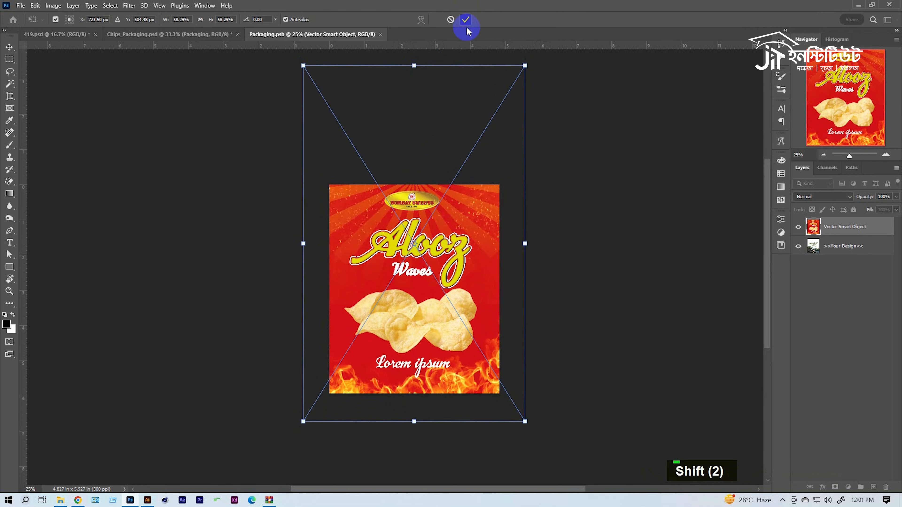
Save the Packaging.psb smart object and return to the Chips_Packaging.psd mockup.
{"action": "key", "text": "v"}
{"action": "key", "text": "ctrl+s"}
{"action": "left_click", "coordinate": [201, 34]}
{"action": "key", "text": "a"}
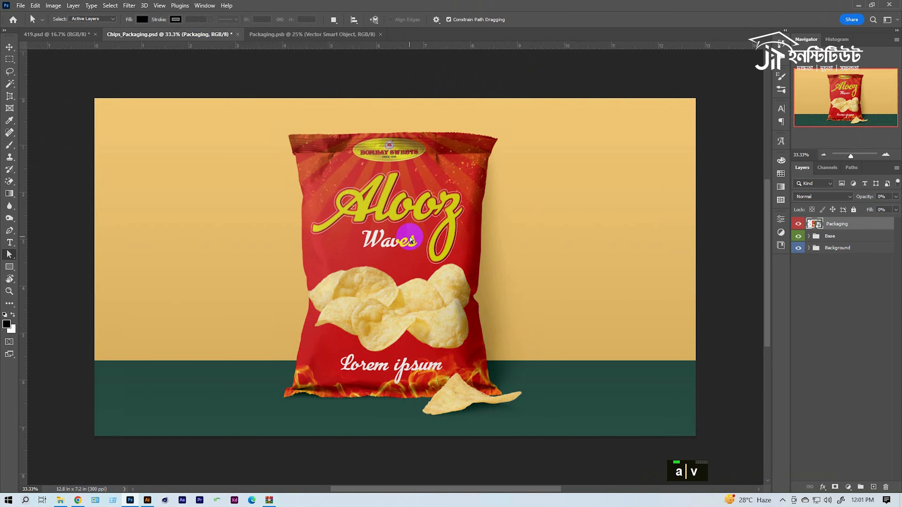
{"action": "left_click", "coordinate": [488, 283], "text": "ctrl+alt"}
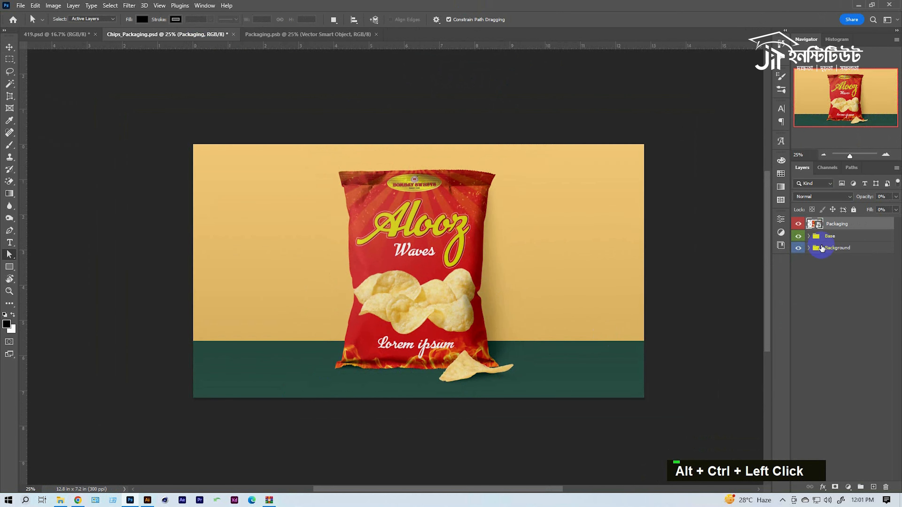
Change the Wall layer's fill in the Background group to muted red #9f5050.
{"action": "left_click", "coordinate": [833, 250]}
{"action": "left_click", "coordinate": [809, 247]}
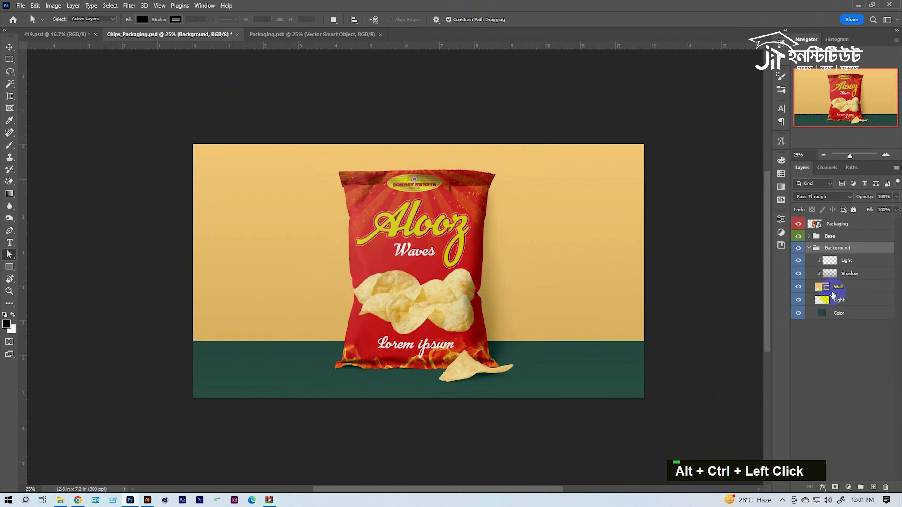
{"action": "double_click", "coordinate": [826, 287]}
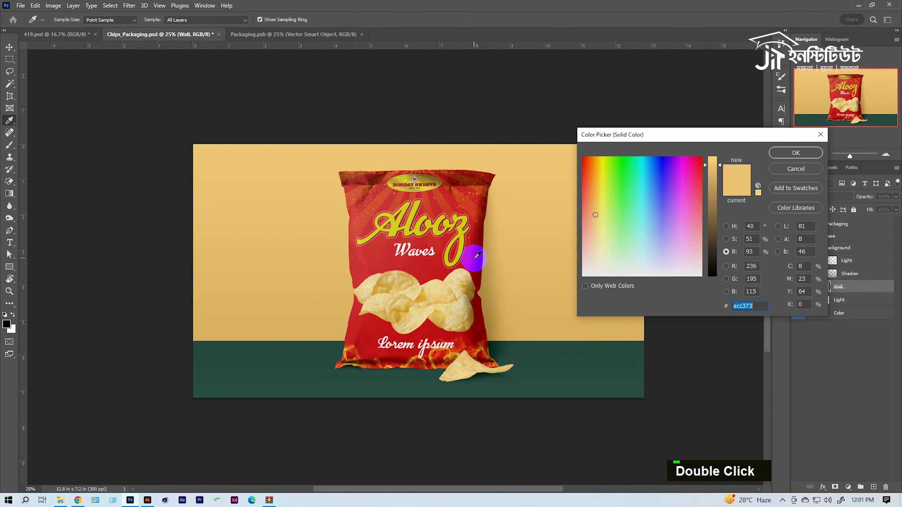
{"action": "left_click", "coordinate": [482, 259]}
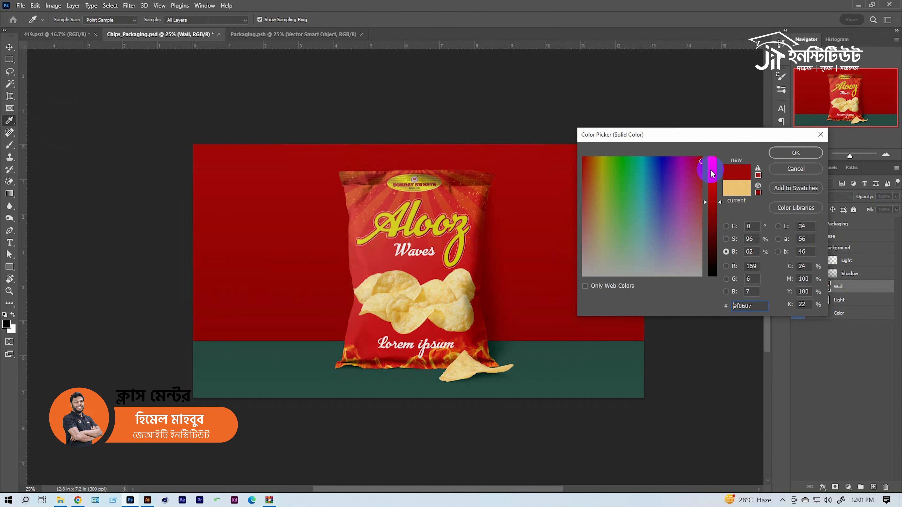
{"action": "left_click_drag", "start_coordinate": [701, 178], "coordinate": [705, 217]}
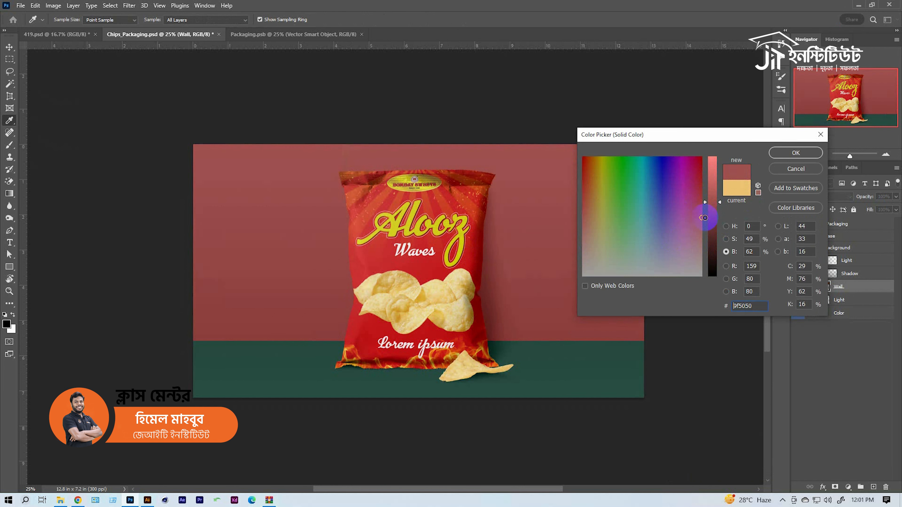
{"action": "left_click", "coordinate": [782, 156]}
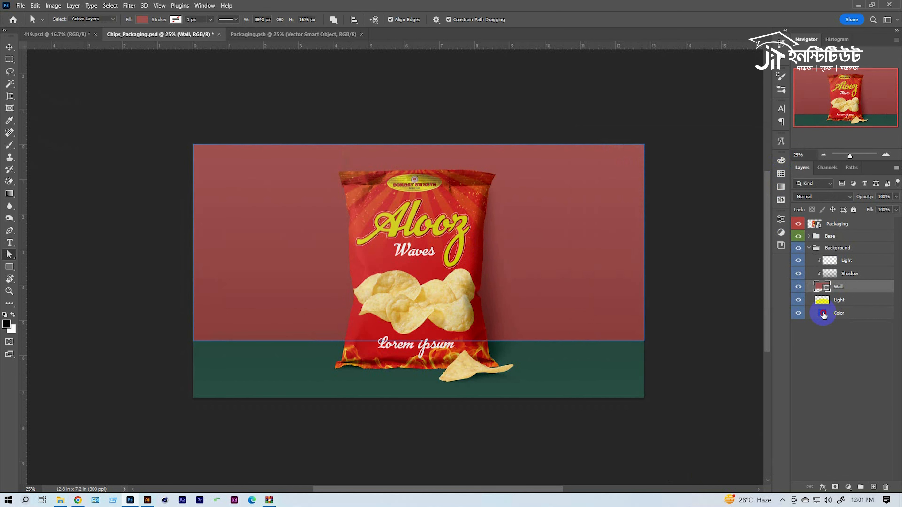
Recolour the floor's Color layer with a darkened olive brown sampled from the chips, save the mockup, and select the whole canvas.
{"action": "double_click", "coordinate": [823, 314]}
{"action": "left_click", "coordinate": [467, 303]}
{"action": "left_click_drag", "start_coordinate": [716, 183], "coordinate": [713, 231]}
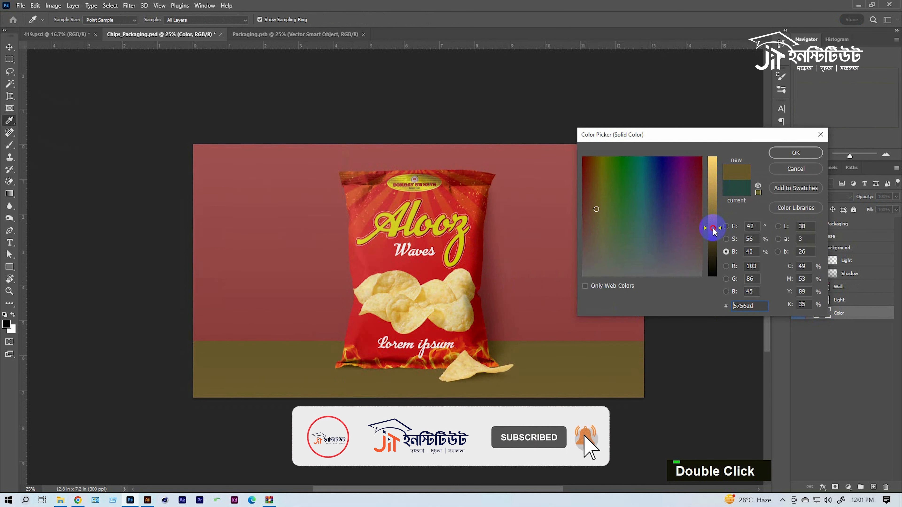
{"action": "left_click", "coordinate": [795, 152]}
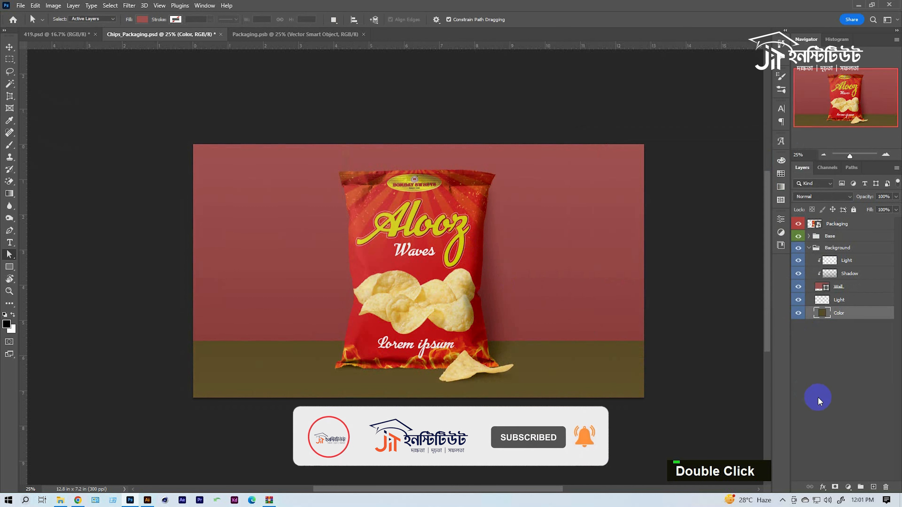
{"action": "key", "text": "ctrl+s"}
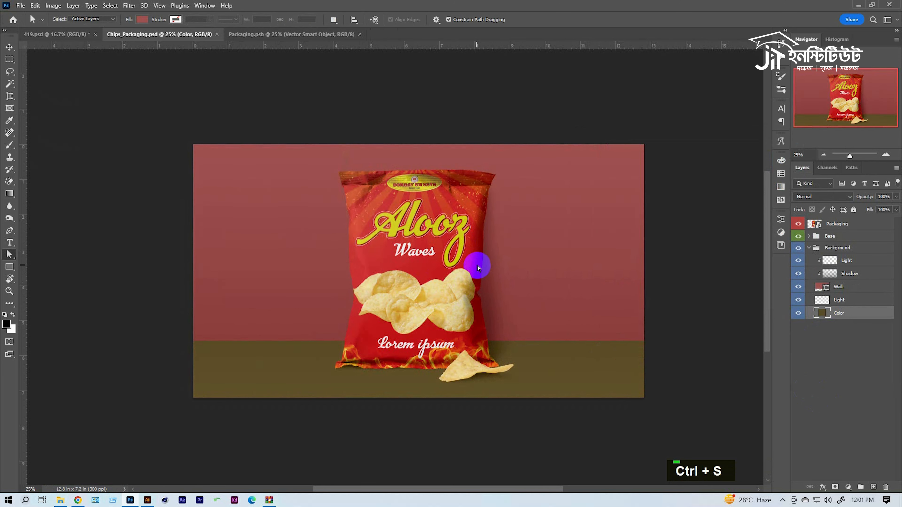
{"action": "key", "text": "ctrl+a"}
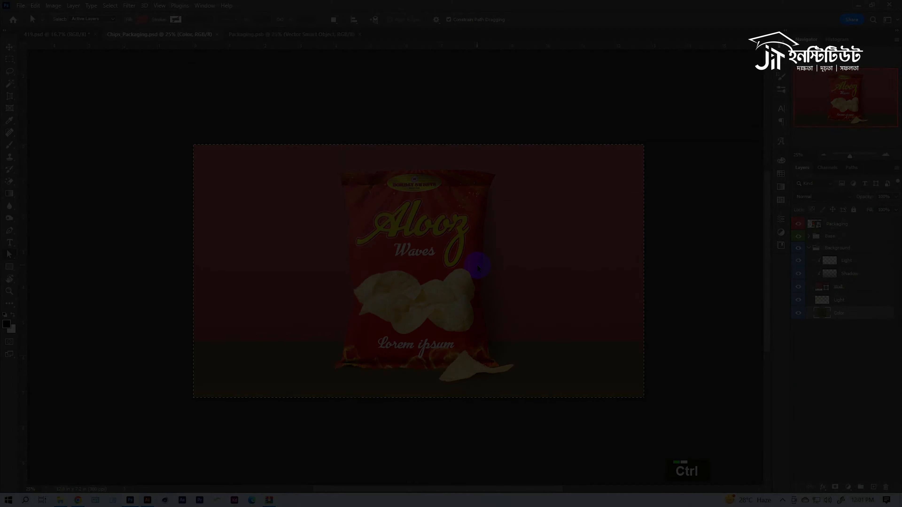